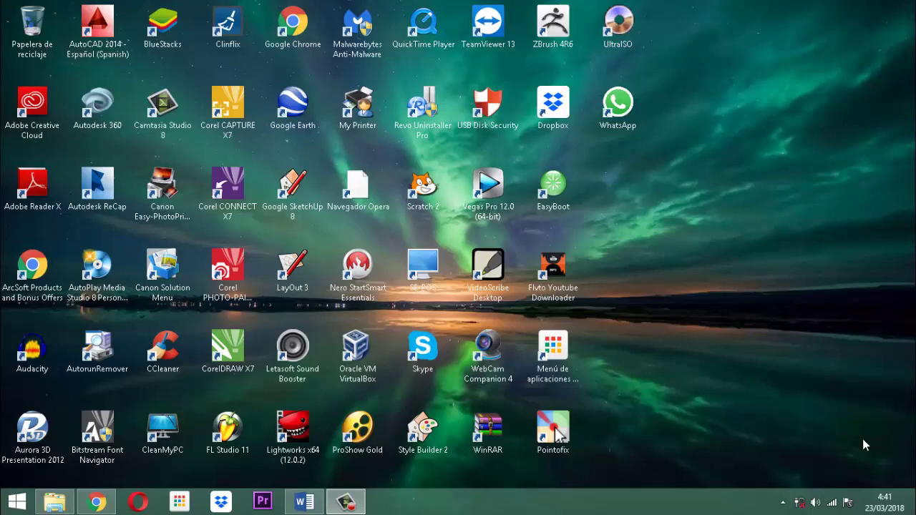
In File Explorer, browse DATA (D:) > Documentos 2016 > Videos Formativos > Proyecto Establecimiento Comercial.
{"action": "left_click", "coordinate": [862, 438]}
{"action": "left_click", "coordinate": [862, 439]}
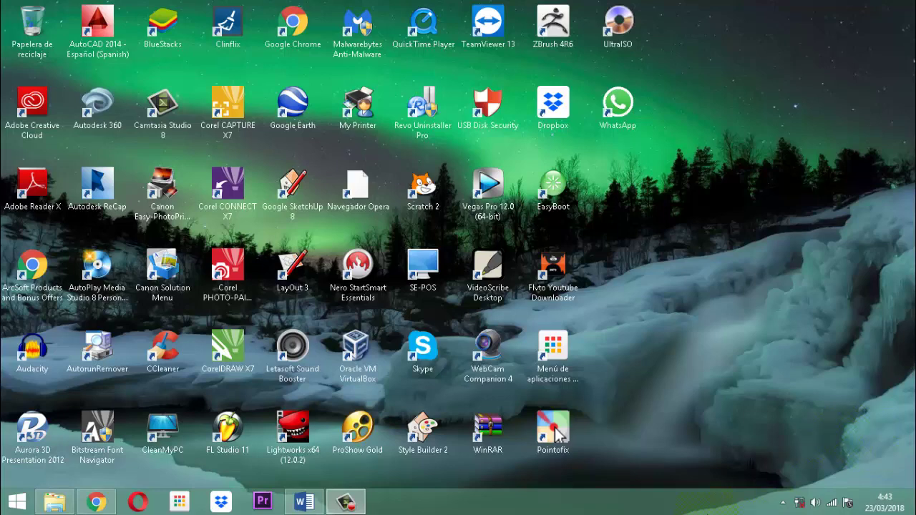
{"action": "left_click", "coordinate": [58, 505]}
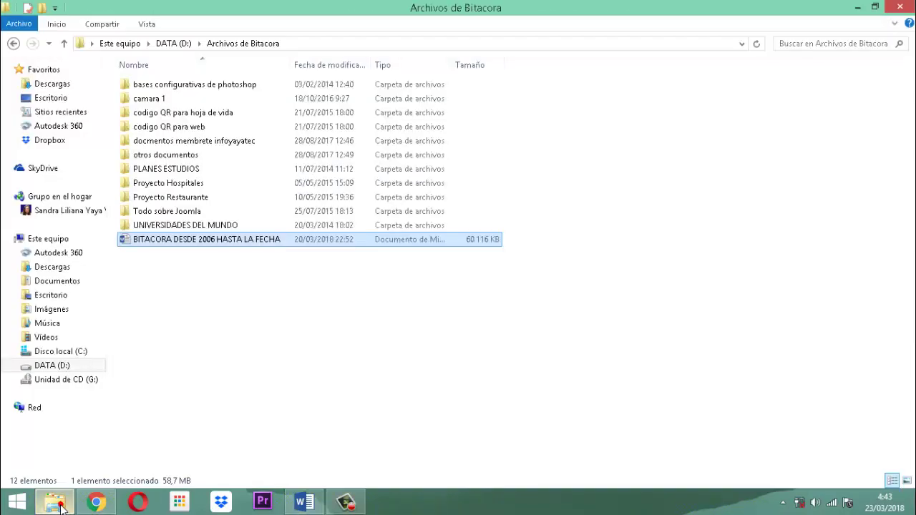
{"action": "left_click", "coordinate": [63, 369]}
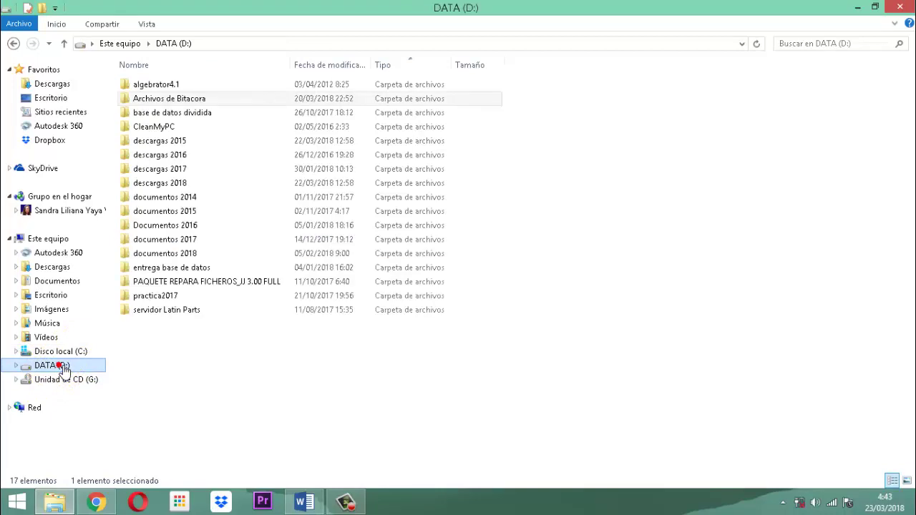
{"action": "left_click", "coordinate": [184, 238]}
{"action": "double_click", "coordinate": [182, 227]}
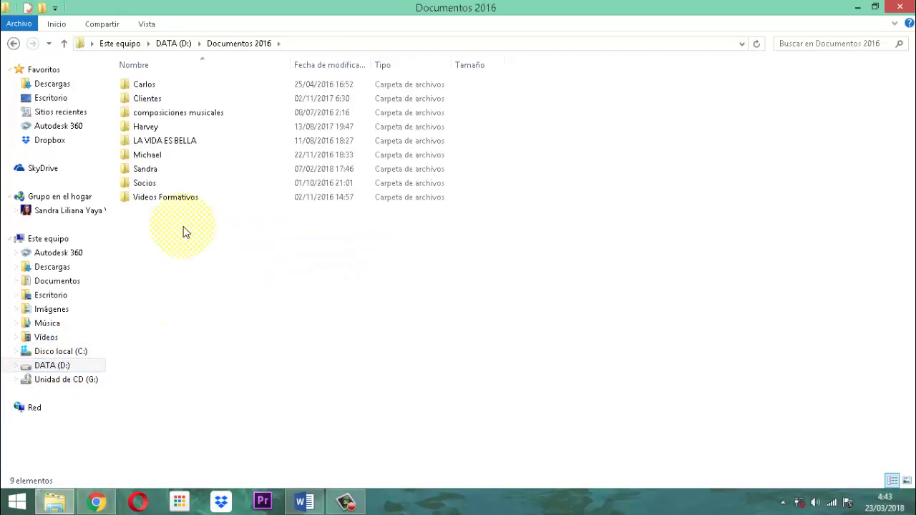
{"action": "left_click", "coordinate": [174, 201]}
{"action": "double_click", "coordinate": [172, 200]}
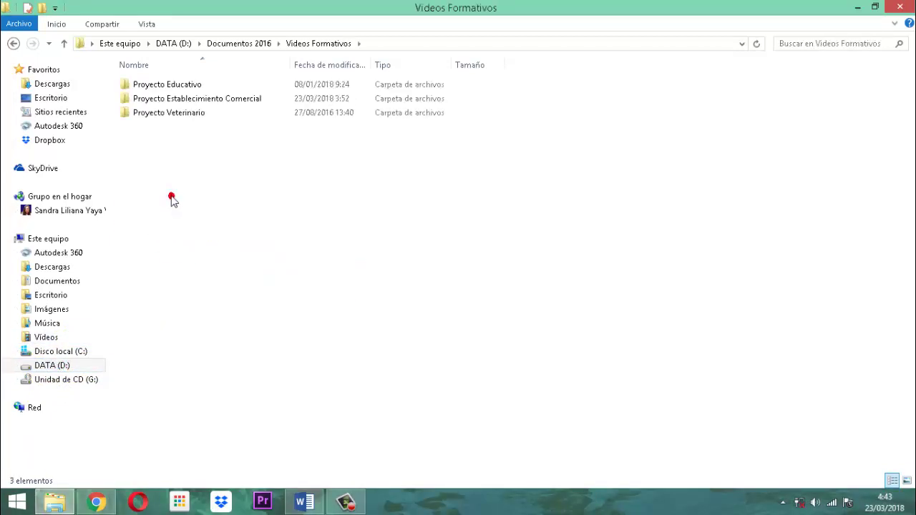
{"action": "left_click", "coordinate": [177, 100]}
{"action": "double_click", "coordinate": [178, 100]}
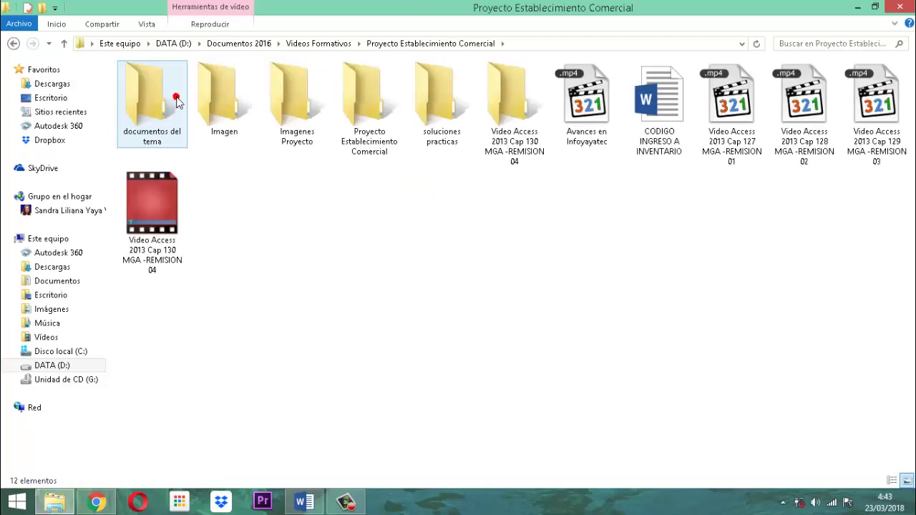
Go into año 2018 - peec > version peec.01.18 and open the VIDEO HINDI MOVIES database.
{"action": "double_click", "coordinate": [368, 111]}
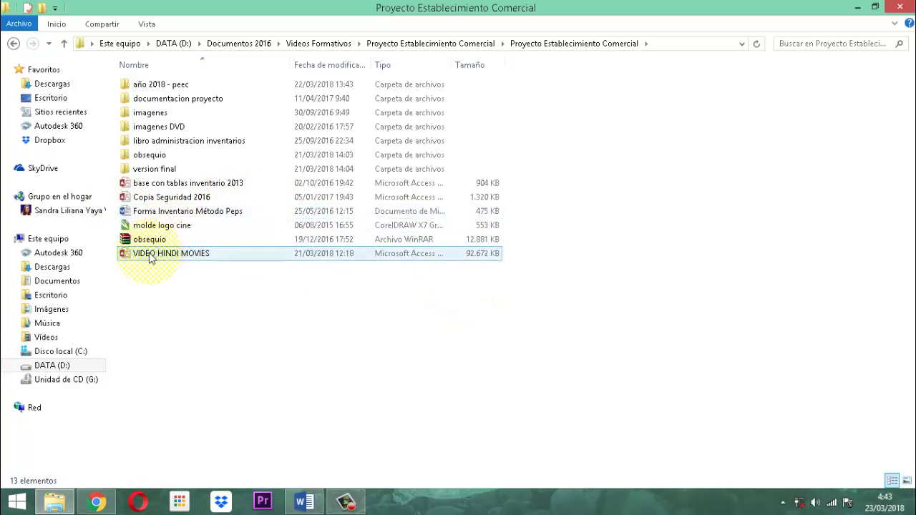
{"action": "double_click", "coordinate": [151, 86]}
{"action": "double_click", "coordinate": [152, 86]}
{"action": "left_click", "coordinate": [151, 85]}
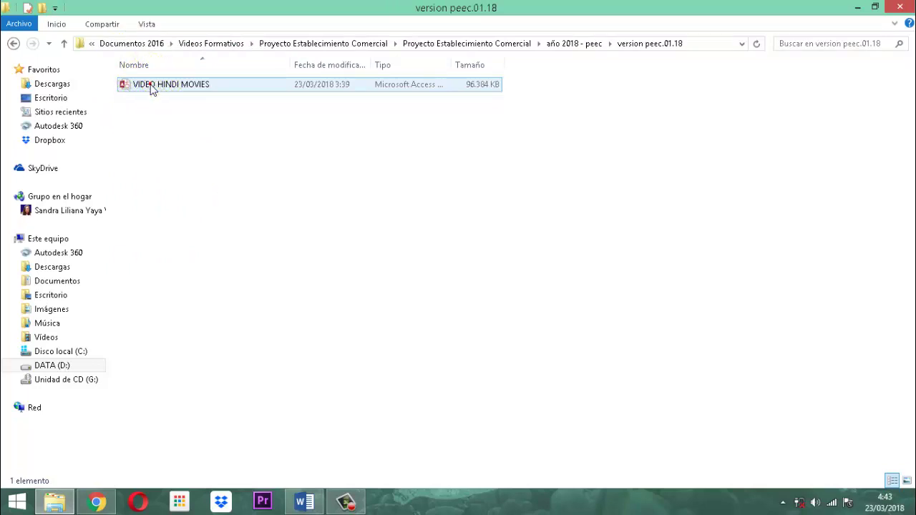
{"action": "double_click", "coordinate": [151, 88]}
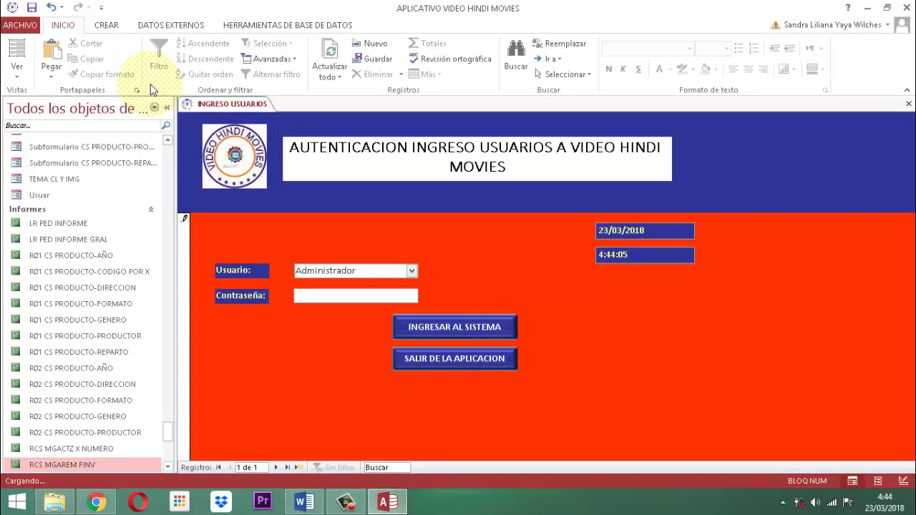
Log in with the administrator password and accept the BIENVENIDO ADMINISTRADOR message.
{"action": "type", "text": "*****"}
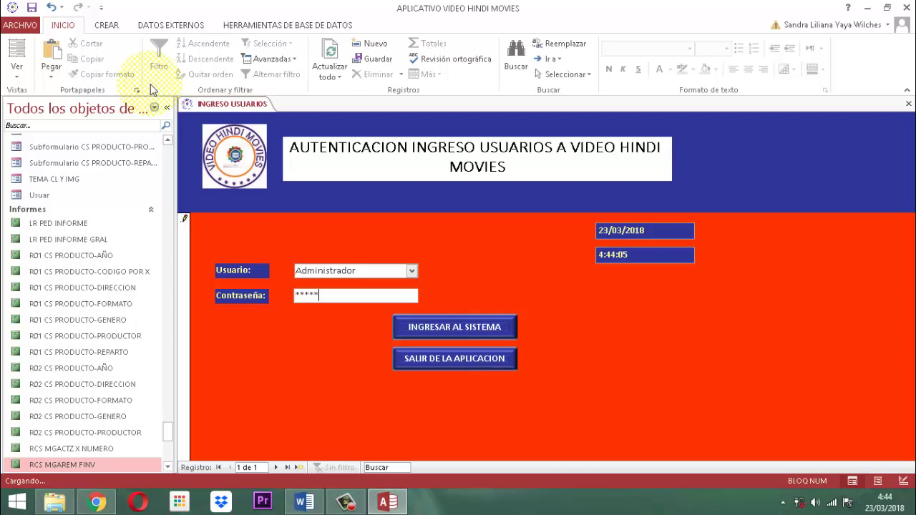
{"action": "key", "text": "Tab"}
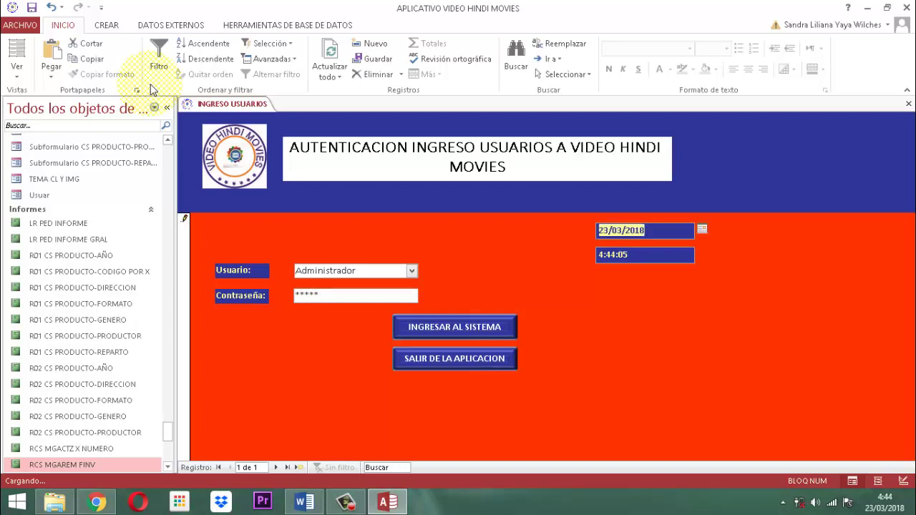
{"action": "key", "text": "Tab"}
{"action": "key", "text": "Tab"}
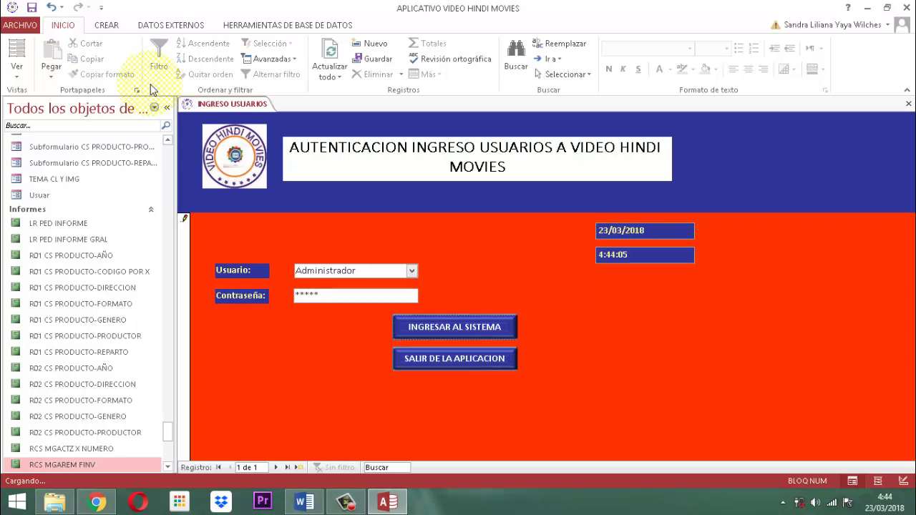
{"action": "key", "text": "Return"}
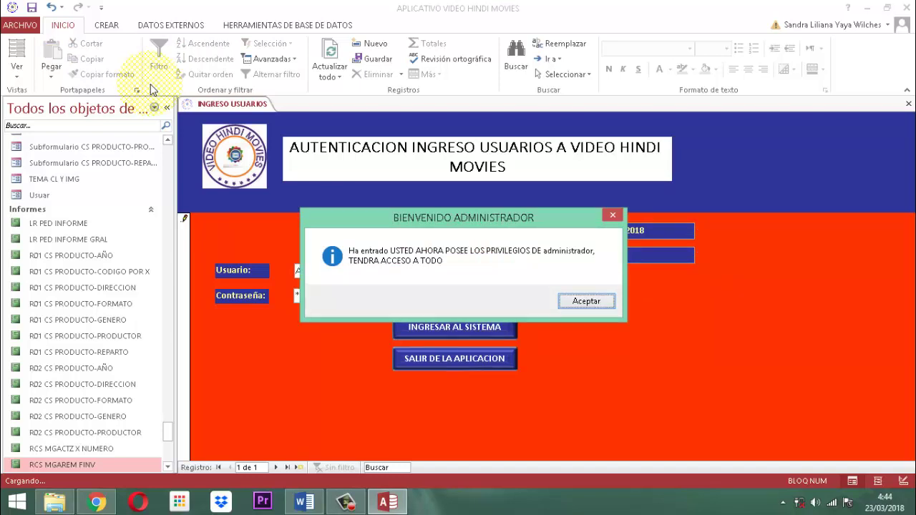
{"action": "key", "text": "Return"}
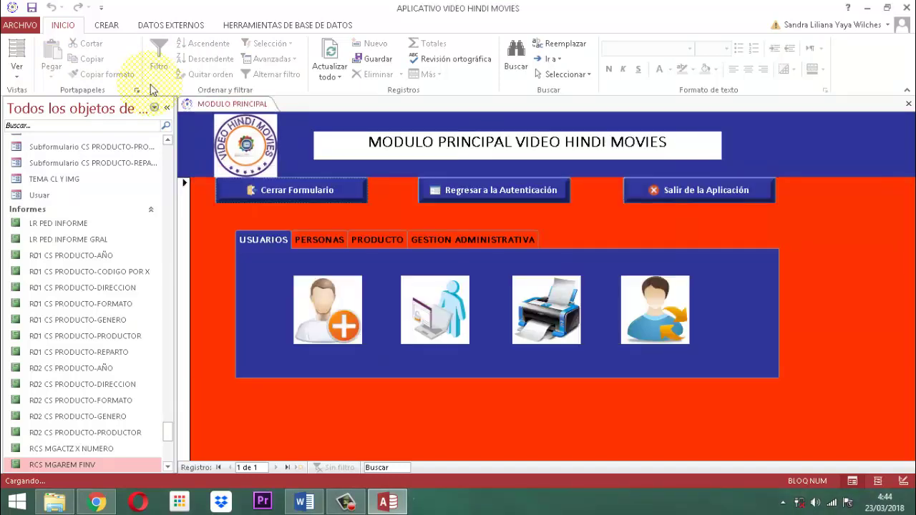
Open MENU REMISIONES via GESTION ADMINISTRATIVA > ITEM 04 REMISION, then focus the navigation pane search box.
{"action": "left_click", "coordinate": [475, 238]}
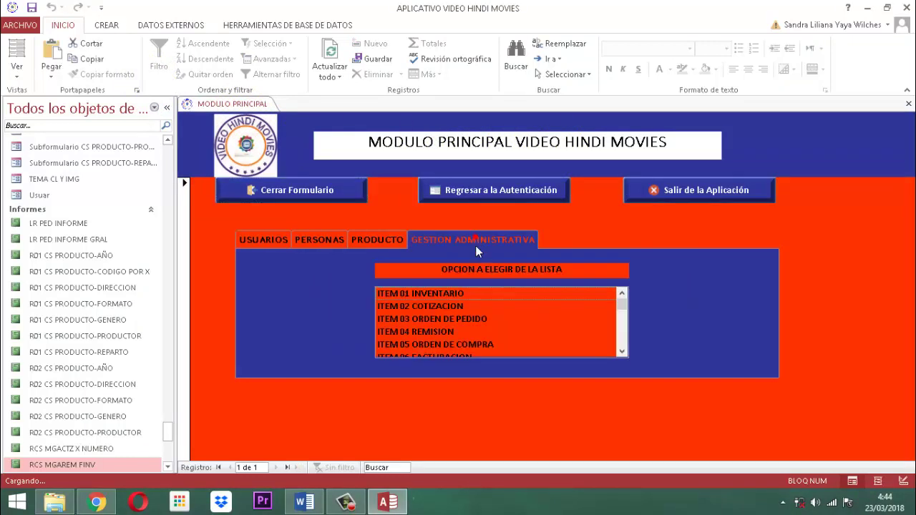
{"action": "left_click", "coordinate": [439, 331]}
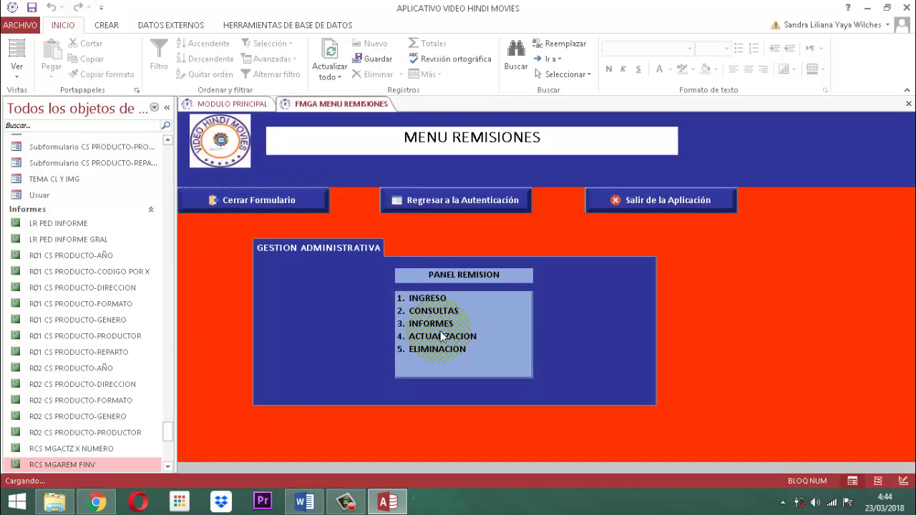
{"action": "left_click", "coordinate": [36, 126]}
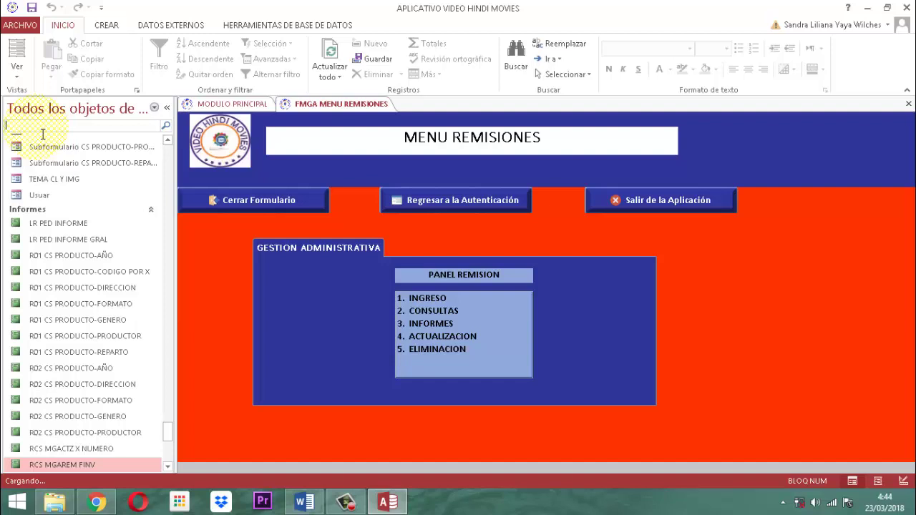
Filter the navigation pane by 'rem' and bring up the RCS MGAREM FINV report's context menu.
{"action": "type", "text": "rem"}
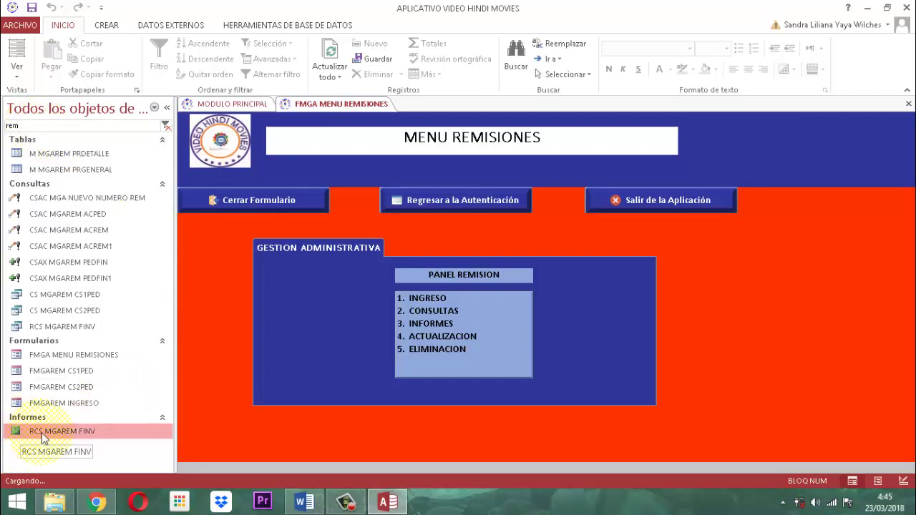
{"action": "right_click", "coordinate": [65, 430]}
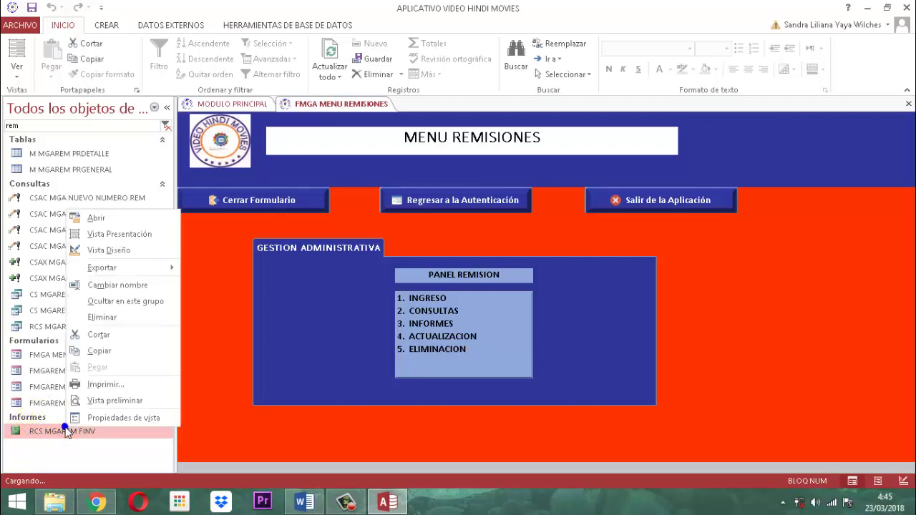
Open RCS MGAREM FINV in Vista Diseño, save and close FMGA MENU REMISIONES, and close MODULO PRINCIPAL.
{"action": "left_click", "coordinate": [104, 252]}
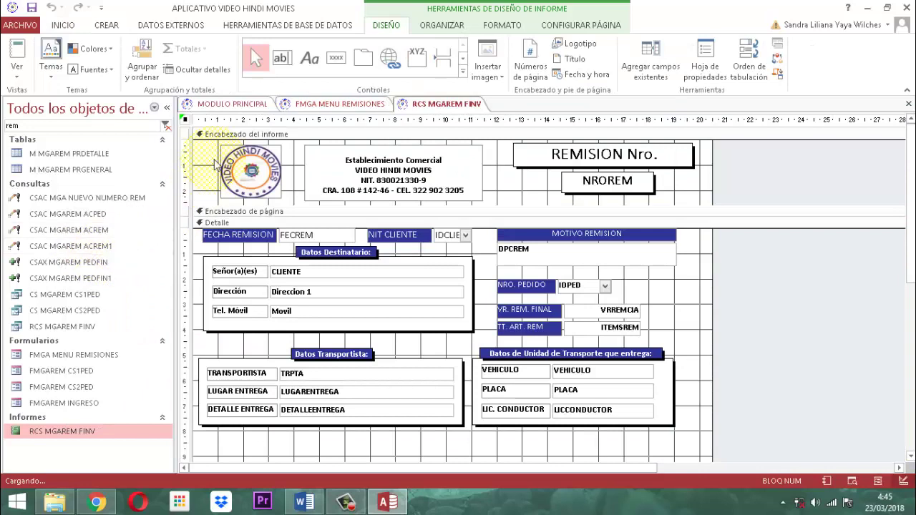
{"action": "right_click", "coordinate": [340, 106]}
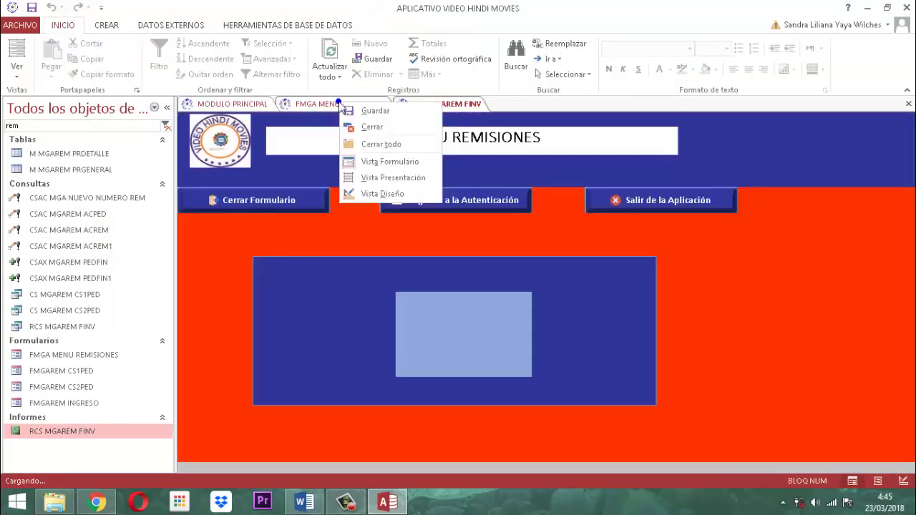
{"action": "left_click", "coordinate": [354, 109]}
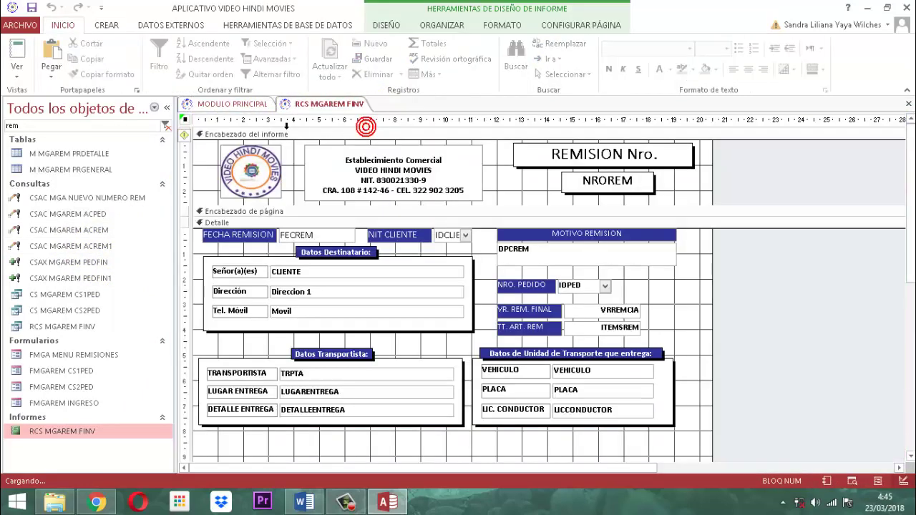
{"action": "left_click", "coordinate": [230, 102]}
{"action": "right_click", "coordinate": [237, 105]}
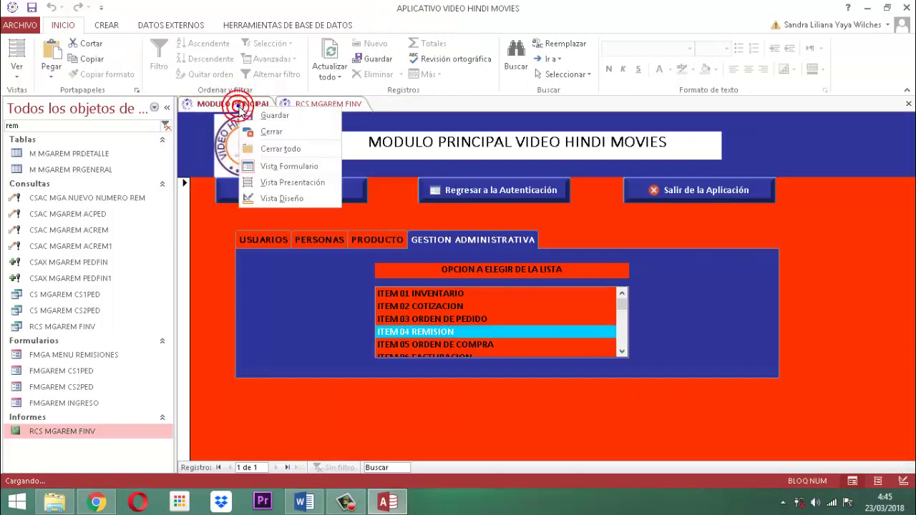
{"action": "left_click", "coordinate": [276, 131]}
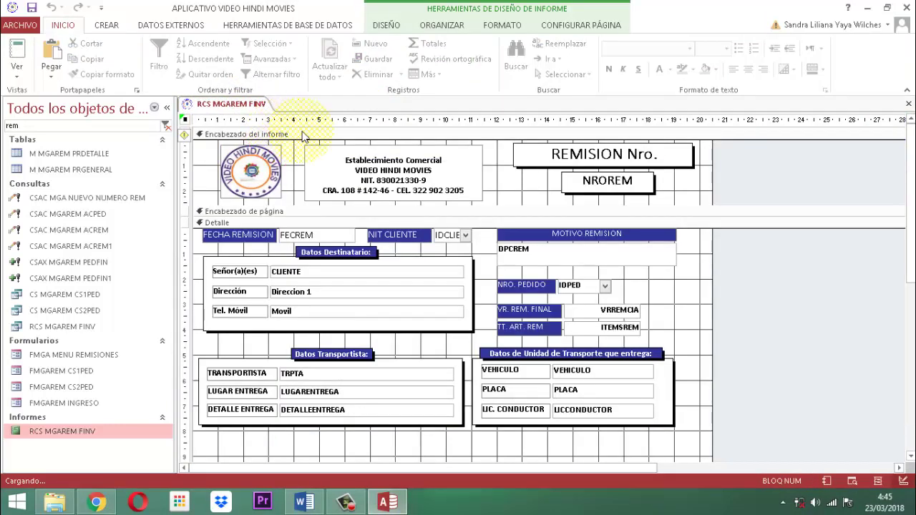
{"action": "scroll", "coordinate": [759, 344], "scroll_direction": "down", "scroll_amount": 3}
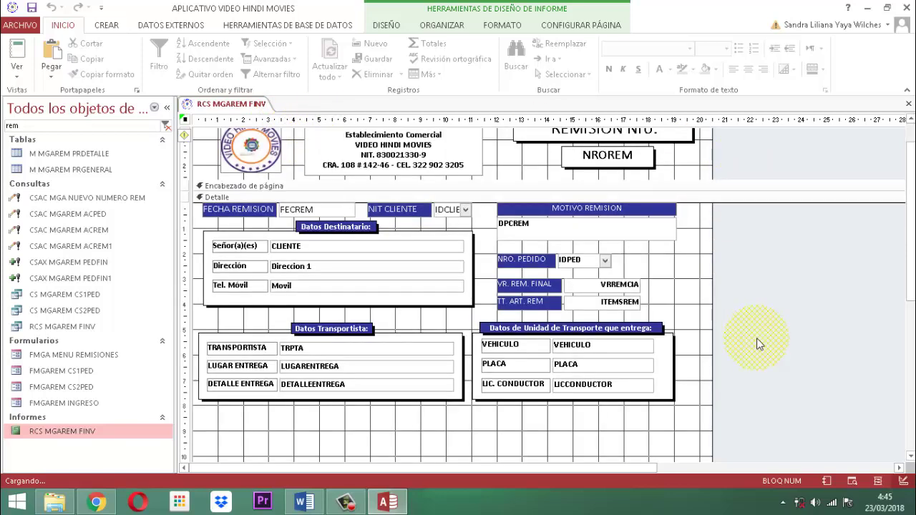
{"action": "scroll", "coordinate": [756, 338], "scroll_direction": "up", "scroll_amount": 3}
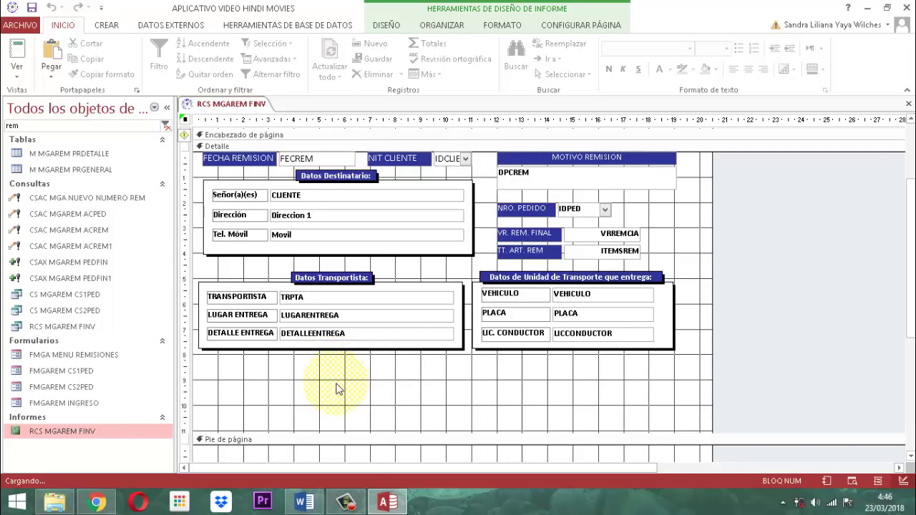
Drag the Pie de página bar downward to lengthen the Detalle section below the transport boxes.
{"action": "scroll", "coordinate": [339, 386], "scroll_direction": "down", "scroll_amount": 3}
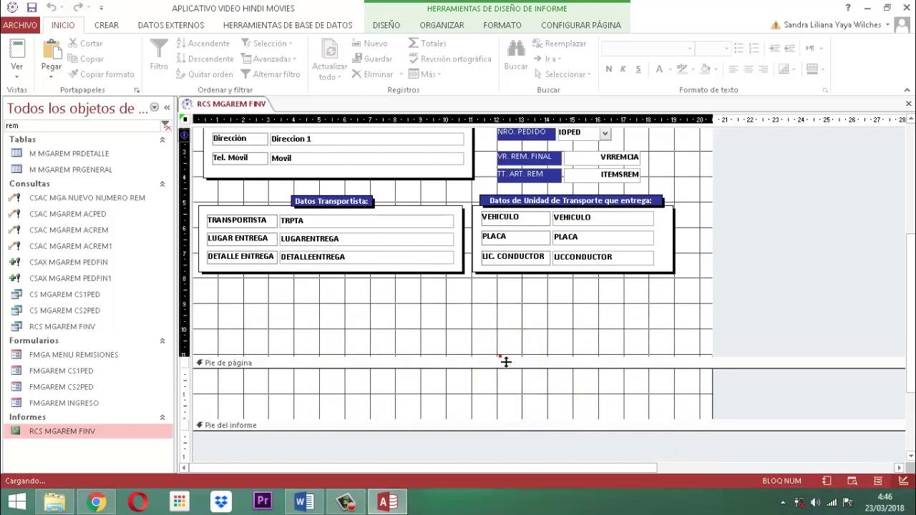
{"action": "left_click_drag", "start_coordinate": [505, 362], "coordinate": [506, 420]}
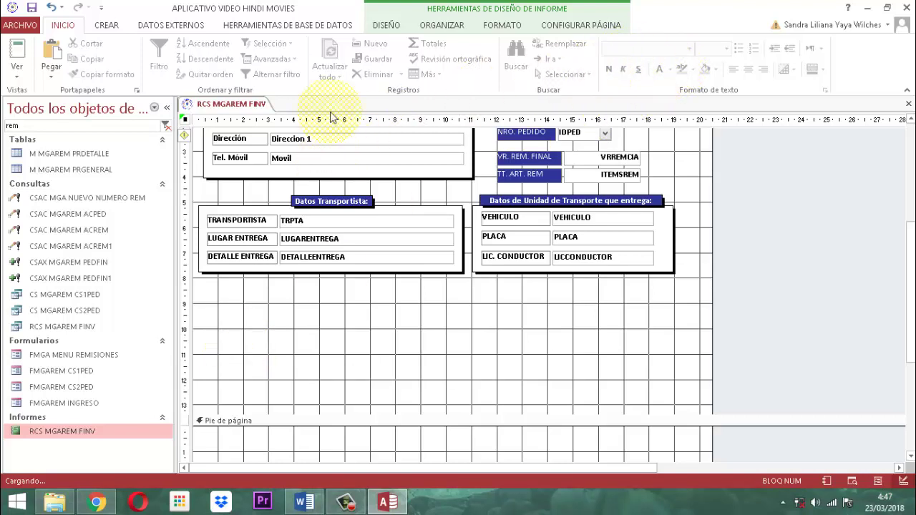
Switch to the DISEÑO tab of the report design tools to reach the Controles group.
{"action": "left_click", "coordinate": [384, 27]}
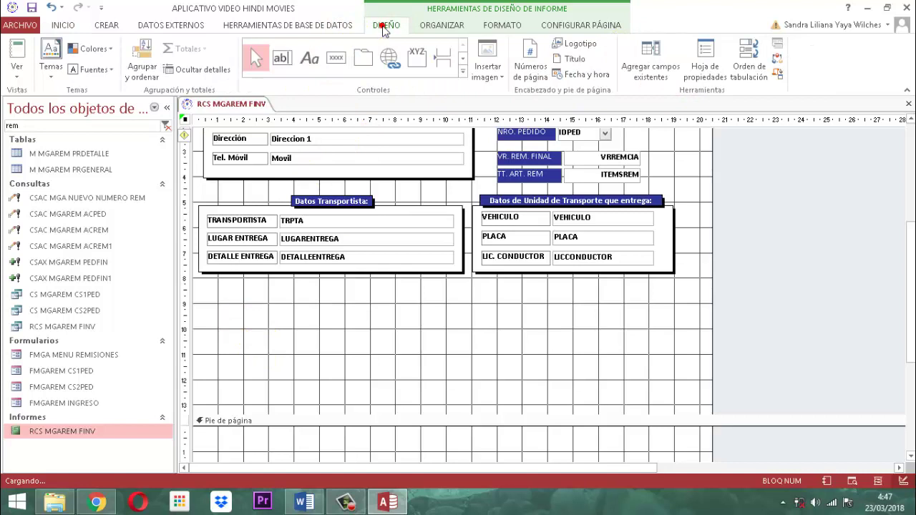
Pick the Subformulario/Subinforme control from the Controls gallery and postpone the Malwarebytes update with 'Más tarde'.
{"action": "left_click", "coordinate": [462, 73]}
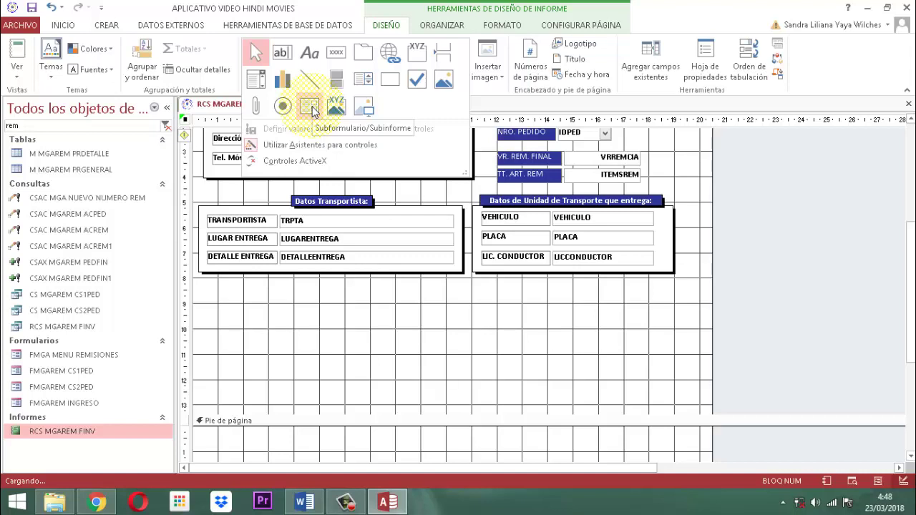
{"action": "left_click", "coordinate": [312, 108]}
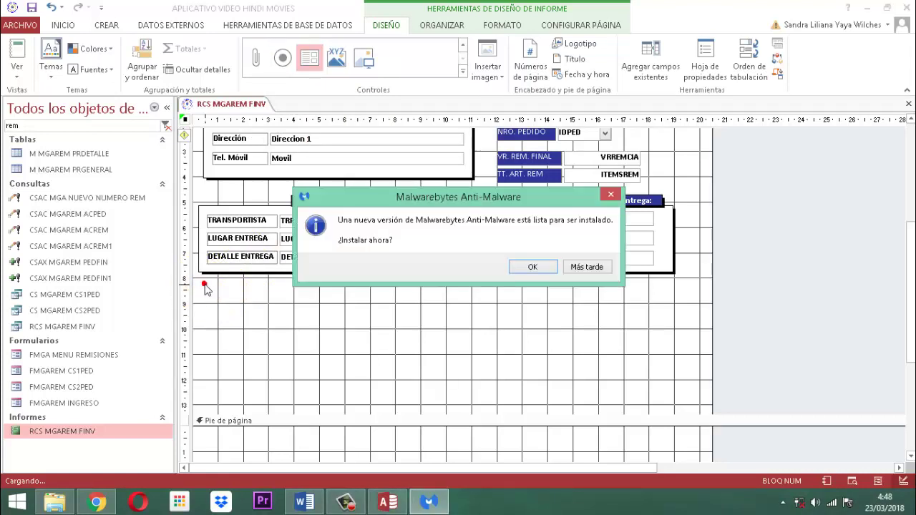
{"action": "left_click", "coordinate": [563, 271]}
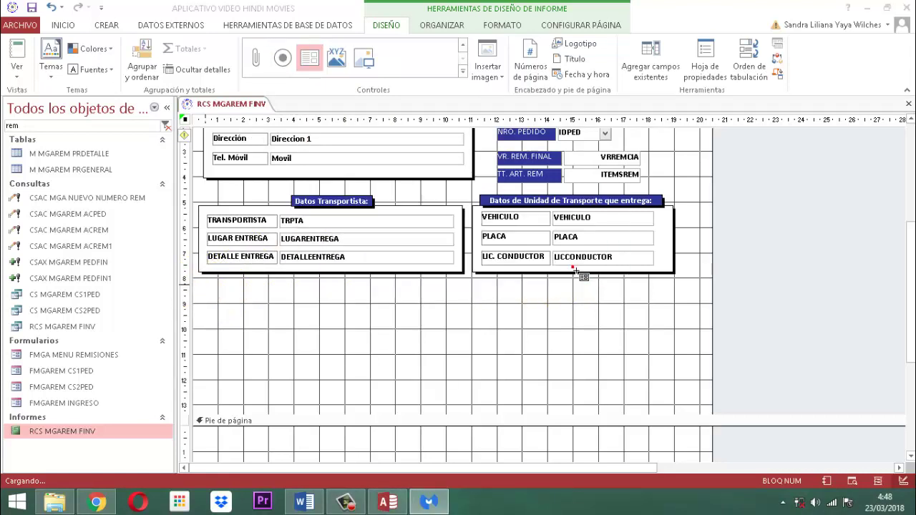
Drop the subreport control in the detail area below Datos Transportista, launching the Subreport Wizard.
{"action": "left_click", "coordinate": [207, 287]}
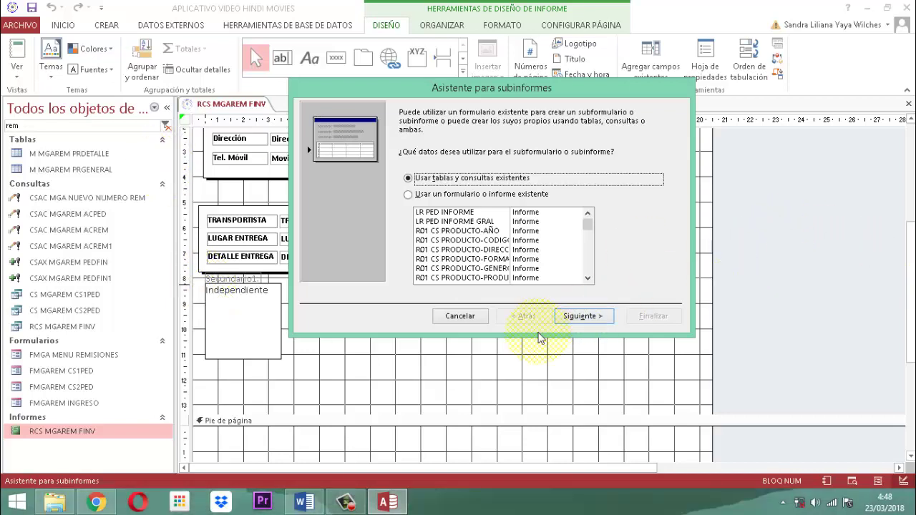
Choose Tabla: M MGAREM PRDETALLE as the subreport's source table.
{"action": "left_click", "coordinate": [586, 315]}
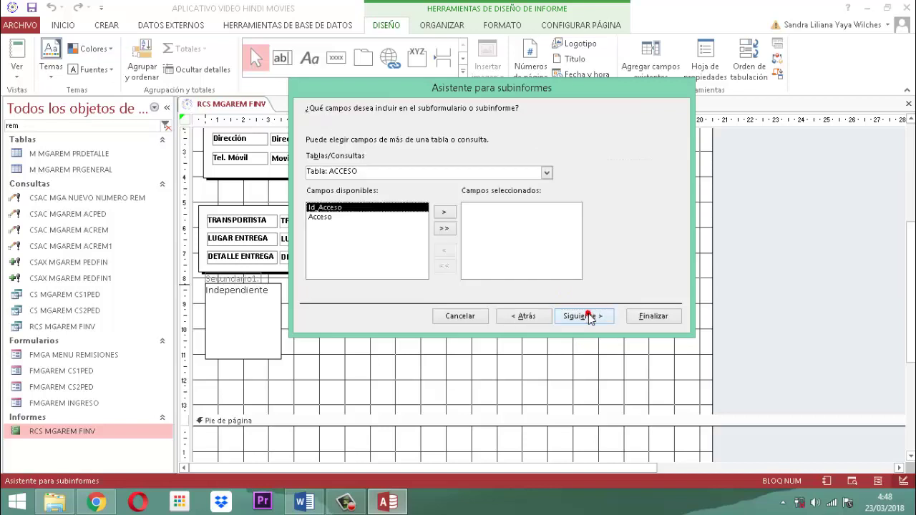
{"action": "left_click", "coordinate": [547, 173]}
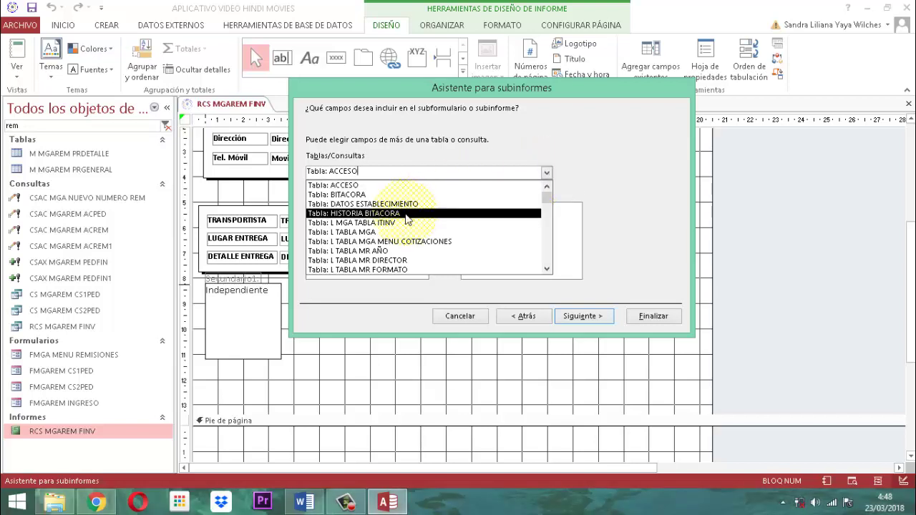
{"action": "scroll", "coordinate": [404, 222], "scroll_direction": "down", "scroll_amount": 1}
{"action": "scroll", "coordinate": [414, 224], "scroll_direction": "down", "scroll_amount": 1}
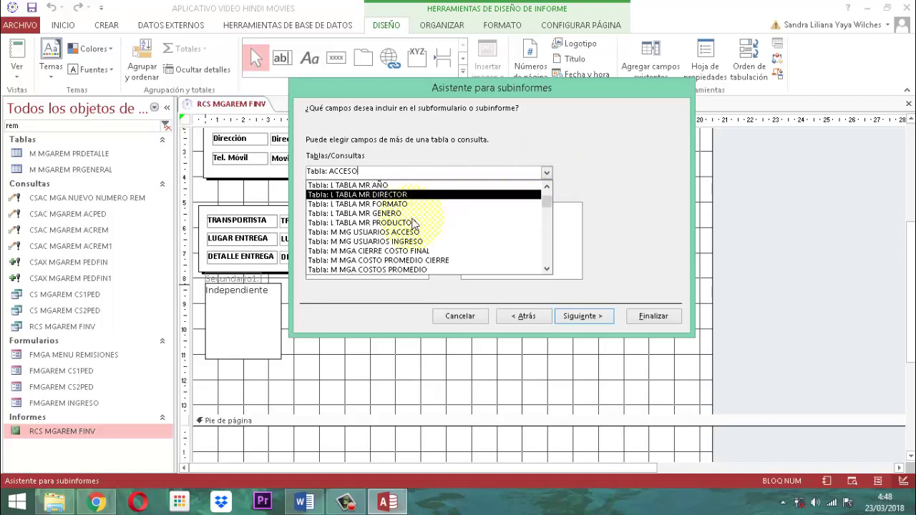
{"action": "scroll", "coordinate": [414, 224], "scroll_direction": "down", "scroll_amount": 3}
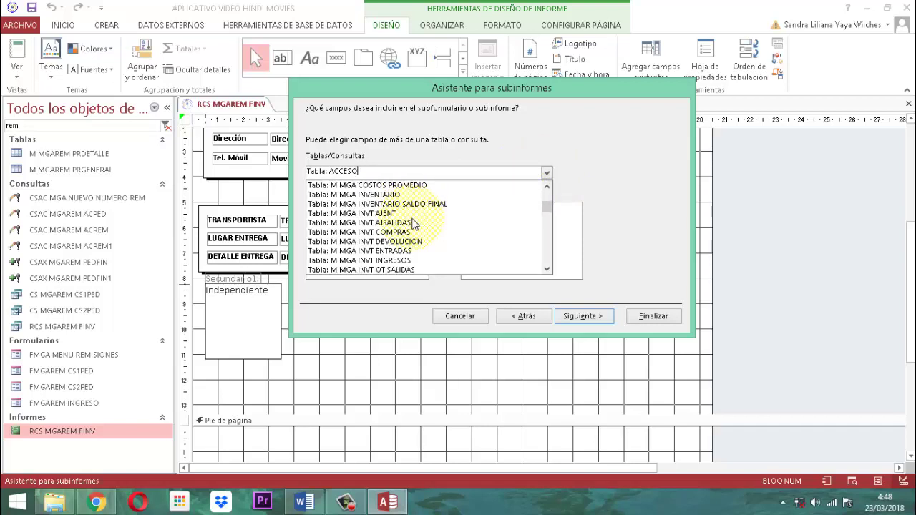
{"action": "scroll", "coordinate": [414, 224], "scroll_direction": "down", "scroll_amount": 3}
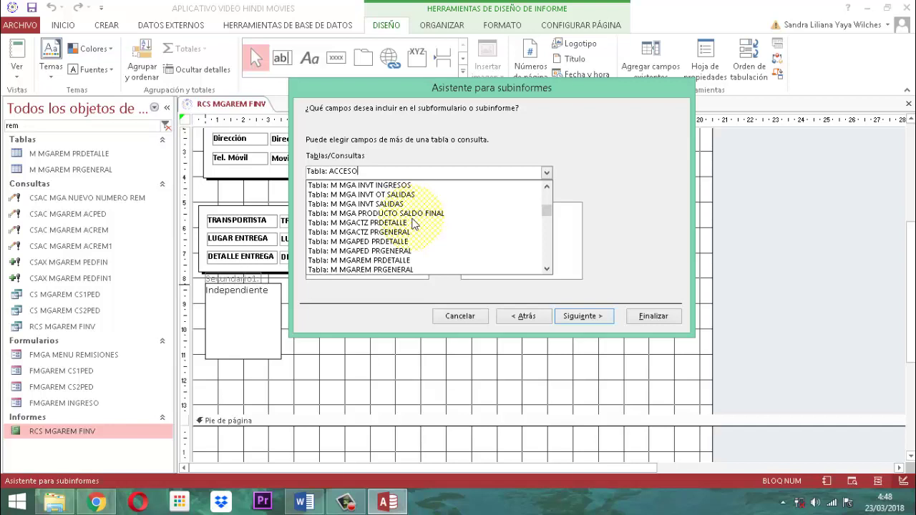
{"action": "left_click", "coordinate": [400, 262]}
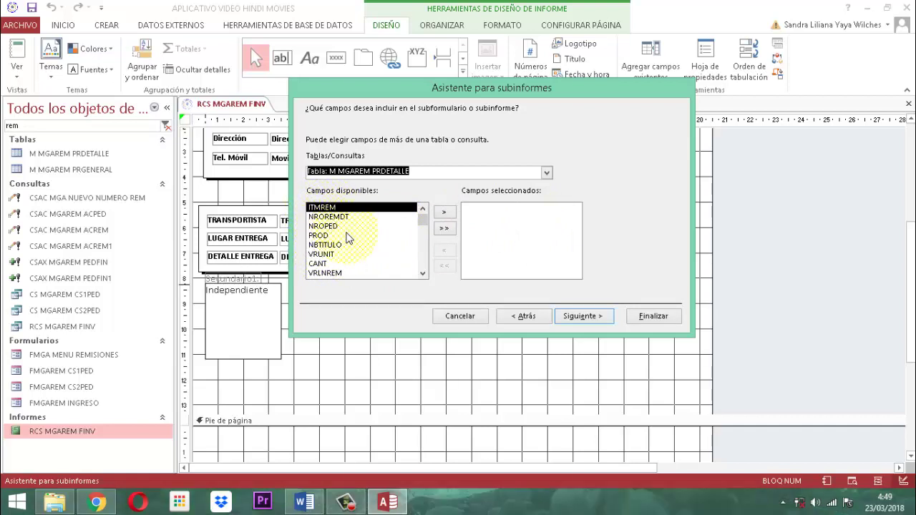
Add NROREMDT, NROPED, PROD, NBTITULO, VRUNIT, CANT and VRLNREM to the subreport's fields and continue.
{"action": "left_click", "coordinate": [330, 217]}
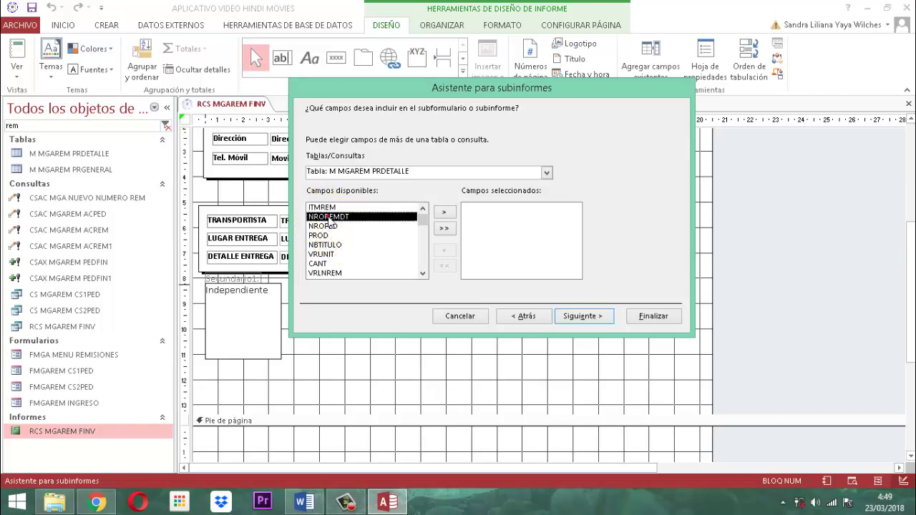
{"action": "left_click", "coordinate": [444, 213]}
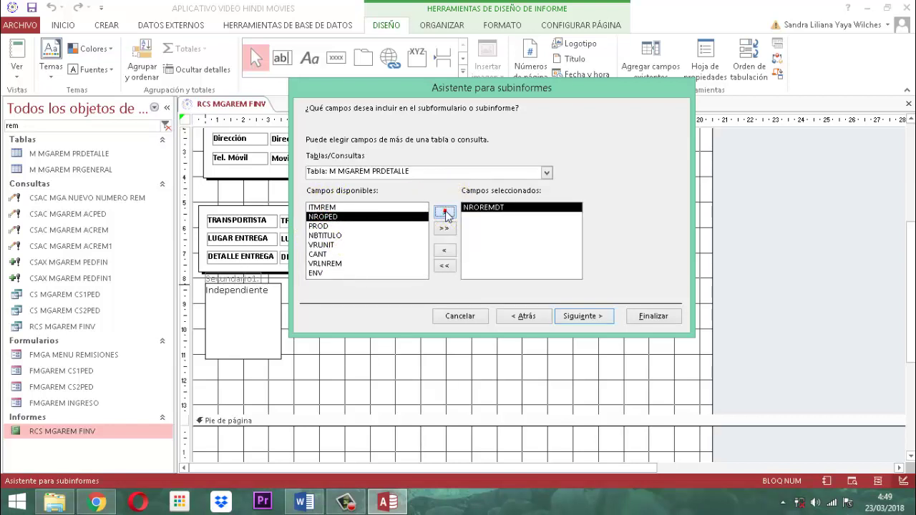
{"action": "left_click", "coordinate": [444, 212]}
{"action": "left_click", "coordinate": [444, 212]}
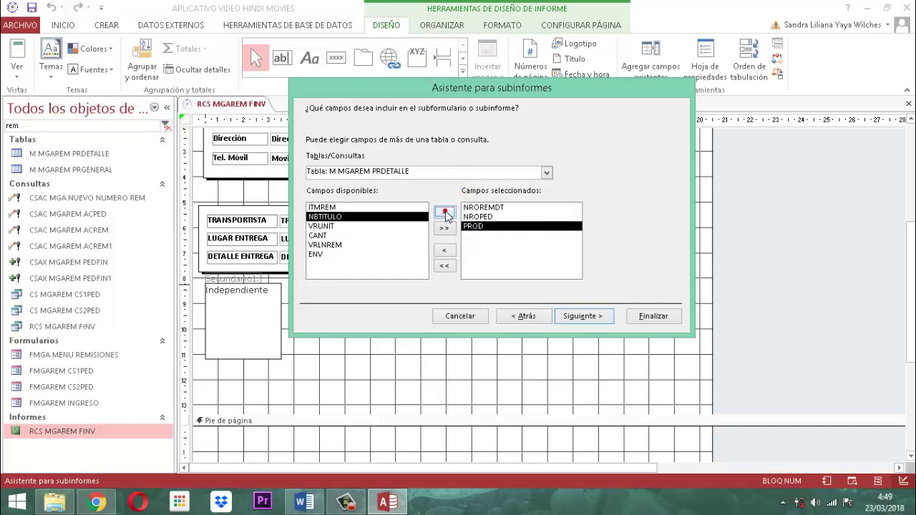
{"action": "left_click", "coordinate": [445, 213]}
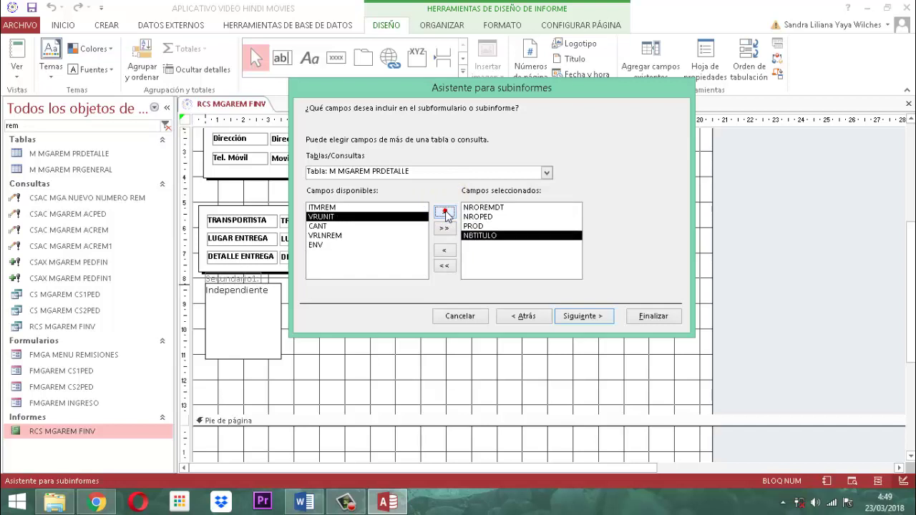
{"action": "left_click", "coordinate": [444, 212]}
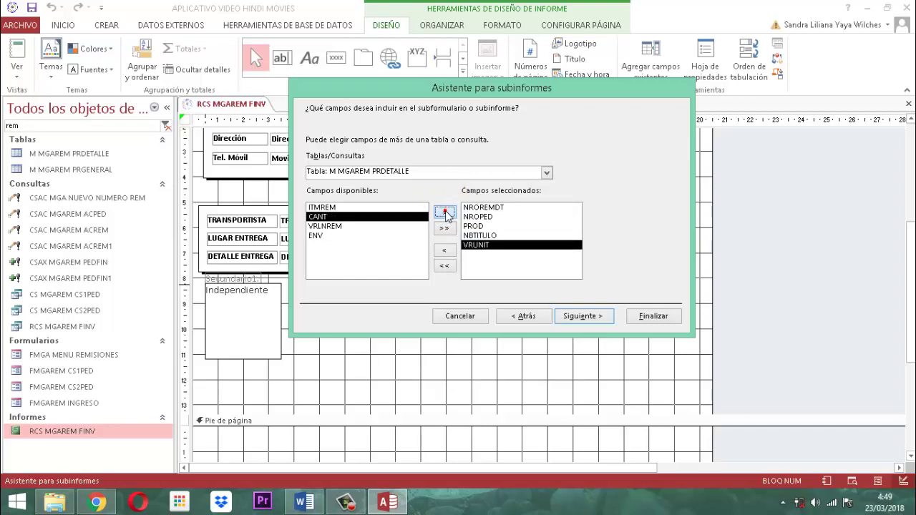
{"action": "left_click", "coordinate": [444, 212]}
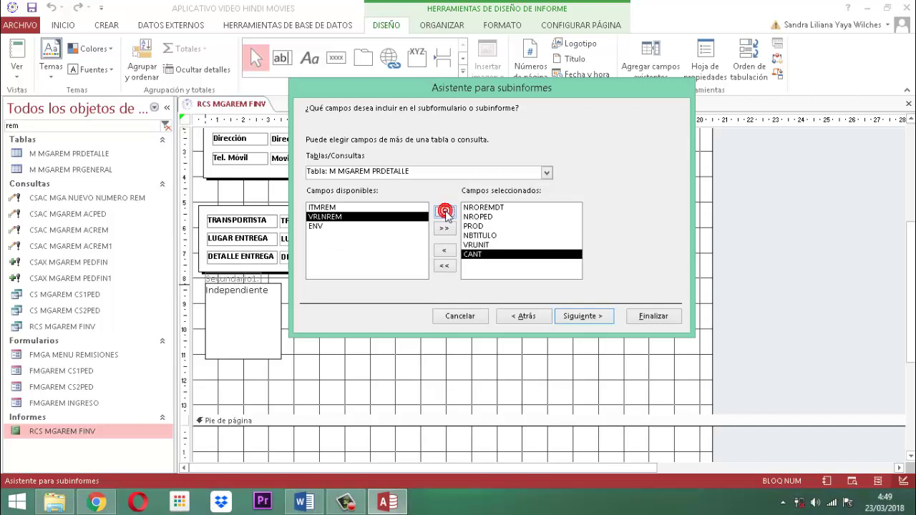
{"action": "left_click", "coordinate": [444, 213]}
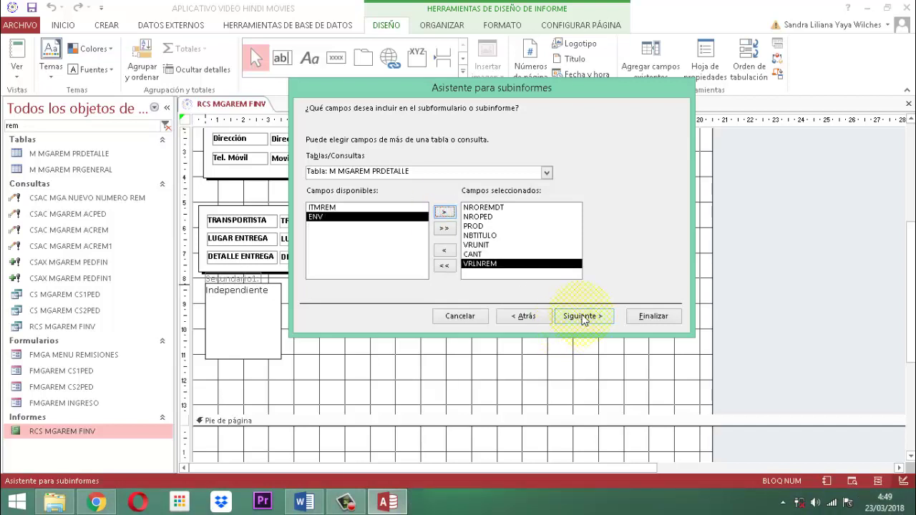
{"action": "left_click", "coordinate": [583, 317]}
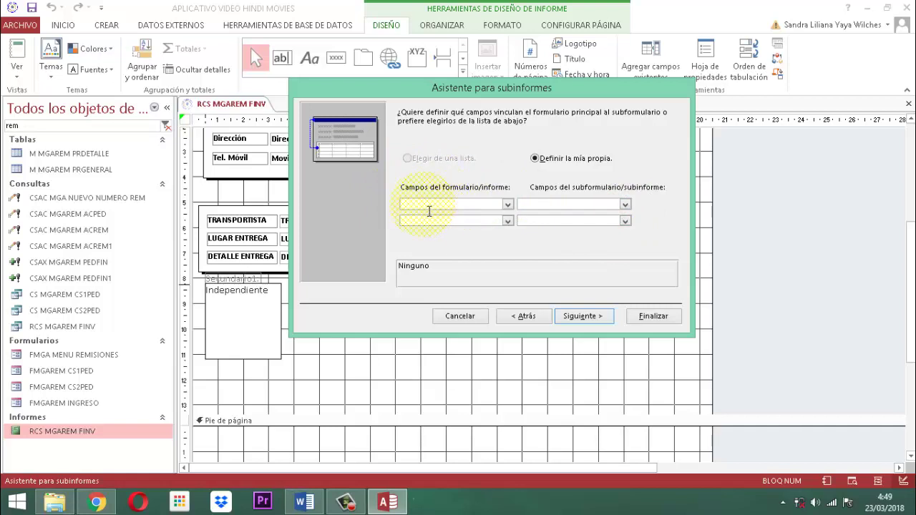
Link report fields NROREM and IDPED to subreport fields NROREMDT and NROPED.
{"action": "left_click", "coordinate": [508, 206]}
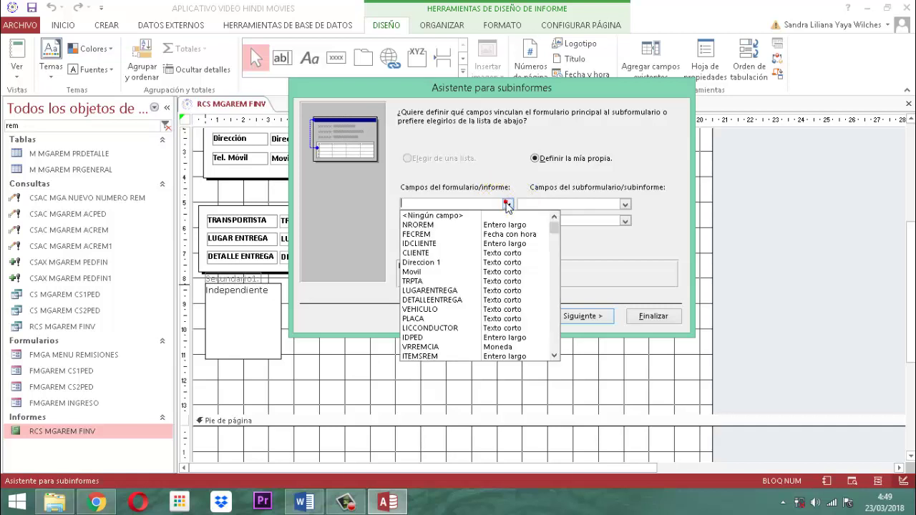
{"action": "left_click", "coordinate": [424, 226]}
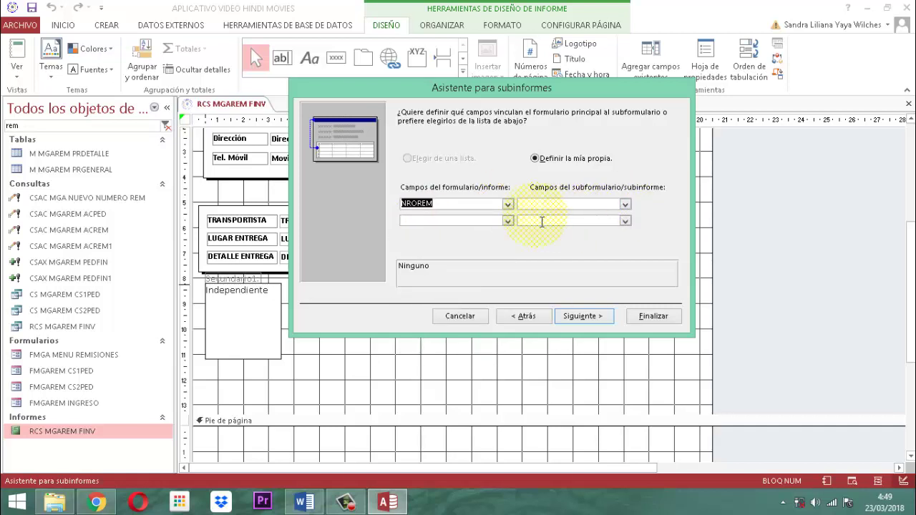
{"action": "left_click", "coordinate": [507, 221]}
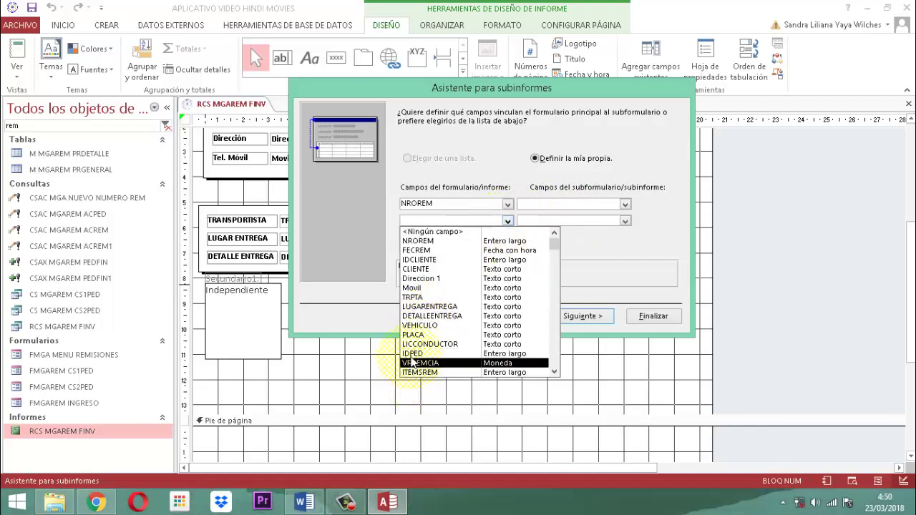
{"action": "left_click", "coordinate": [412, 353]}
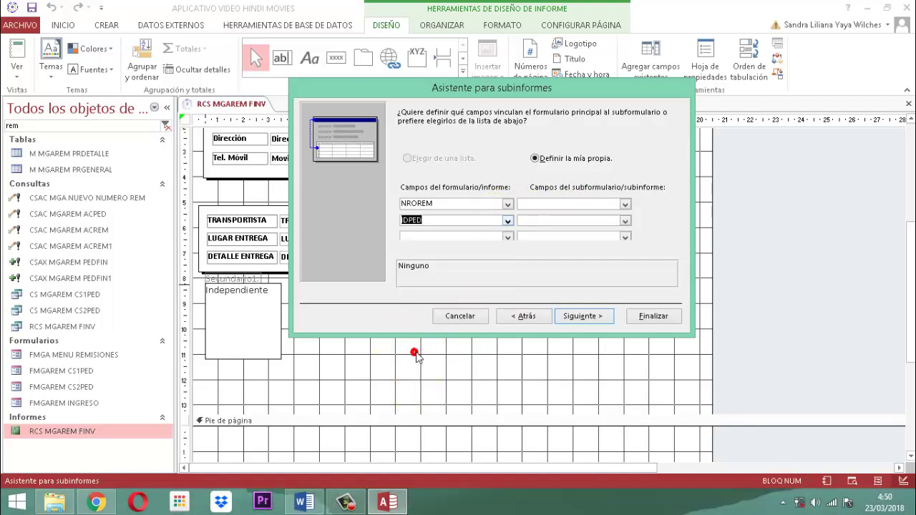
{"action": "left_click", "coordinate": [625, 205]}
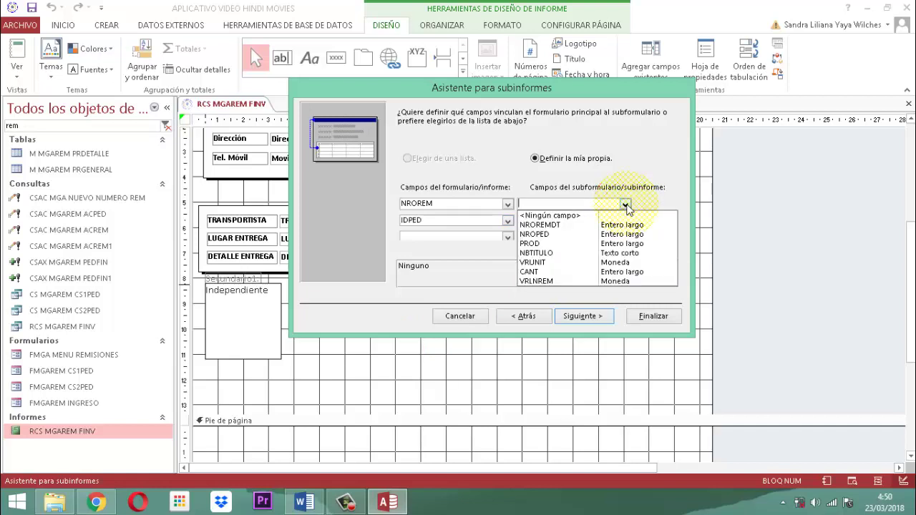
{"action": "left_click", "coordinate": [547, 224]}
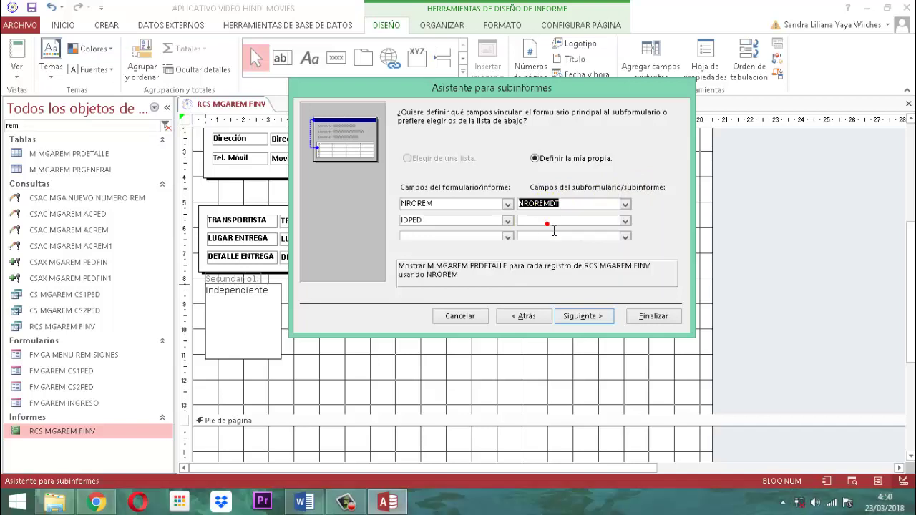
{"action": "left_click", "coordinate": [625, 221]}
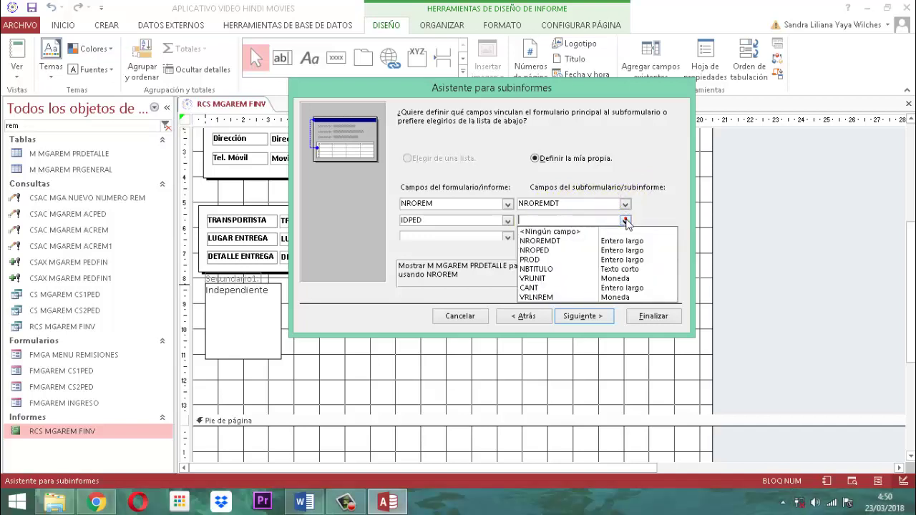
{"action": "left_click", "coordinate": [554, 250]}
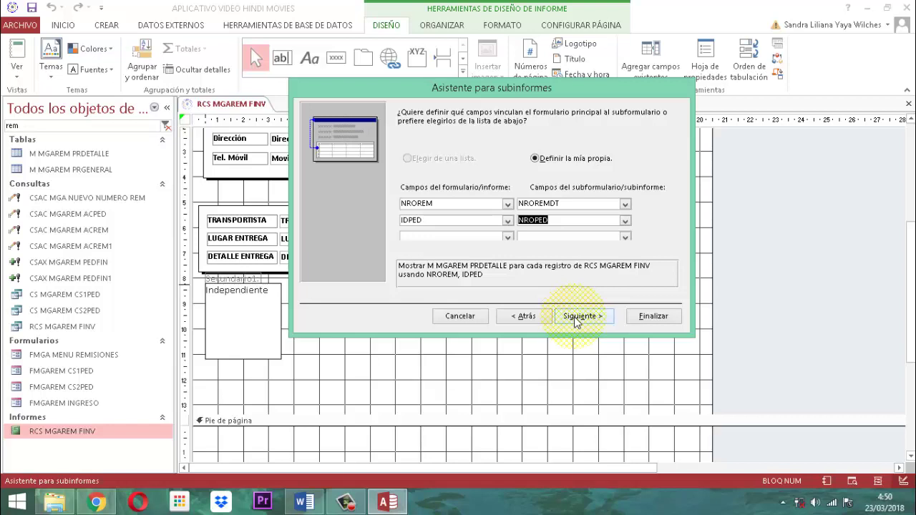
{"action": "left_click", "coordinate": [576, 318]}
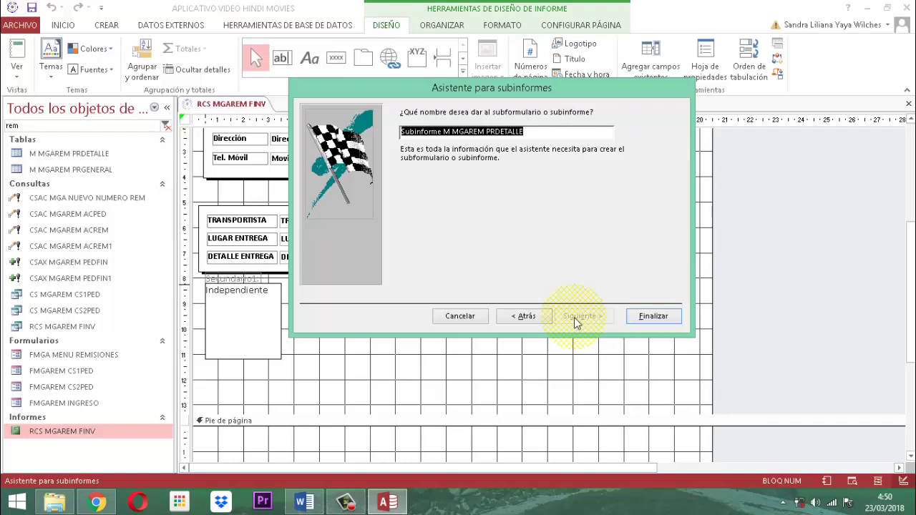
Name the subreport SBR MGAREM FINV in capitals and finish the wizard.
{"action": "type", "text": "sb"}
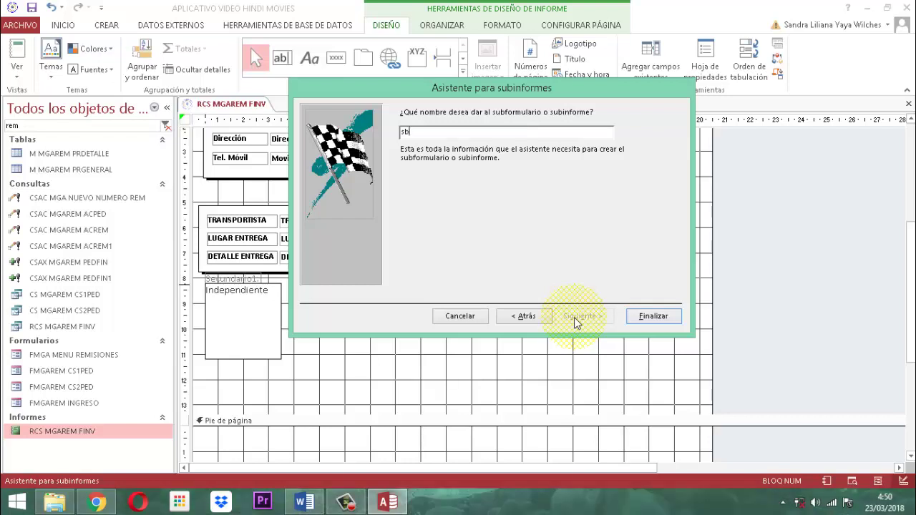
{"action": "key", "text": "Caps_Lock"}
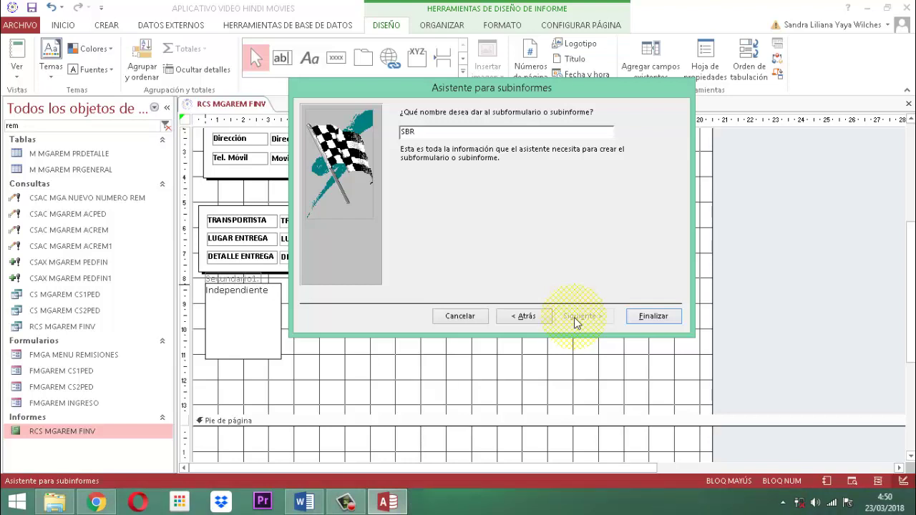
{"action": "type", "text": "MGAREM FINV"}
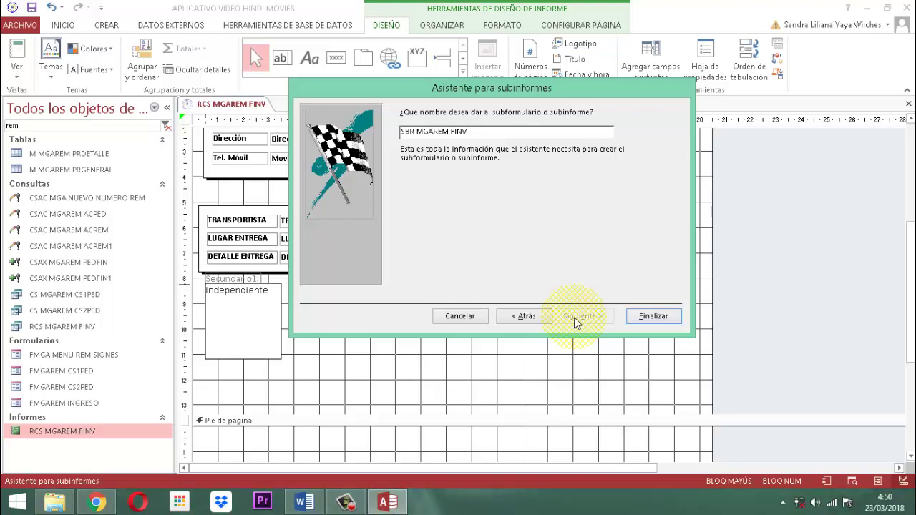
{"action": "left_click", "coordinate": [652, 316]}
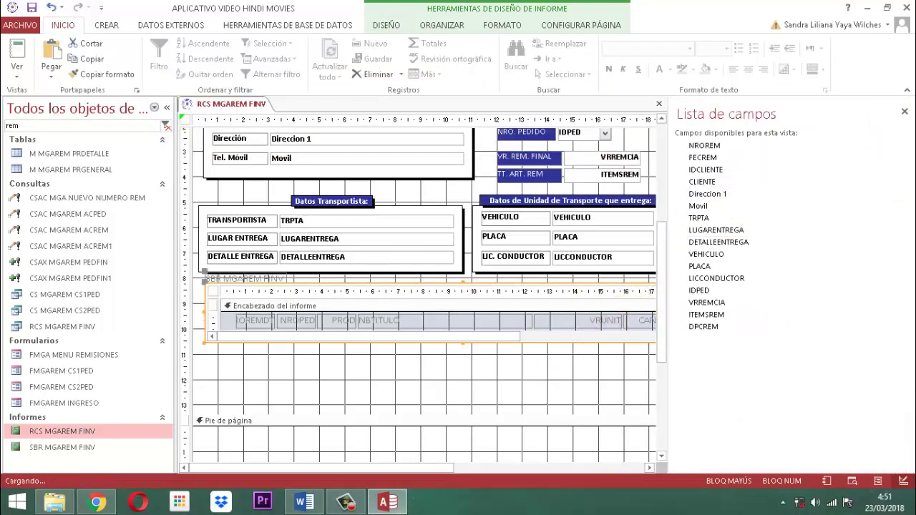
Close the field list and select the SBR MGAREM FINV label.
{"action": "left_click", "coordinate": [904, 111]}
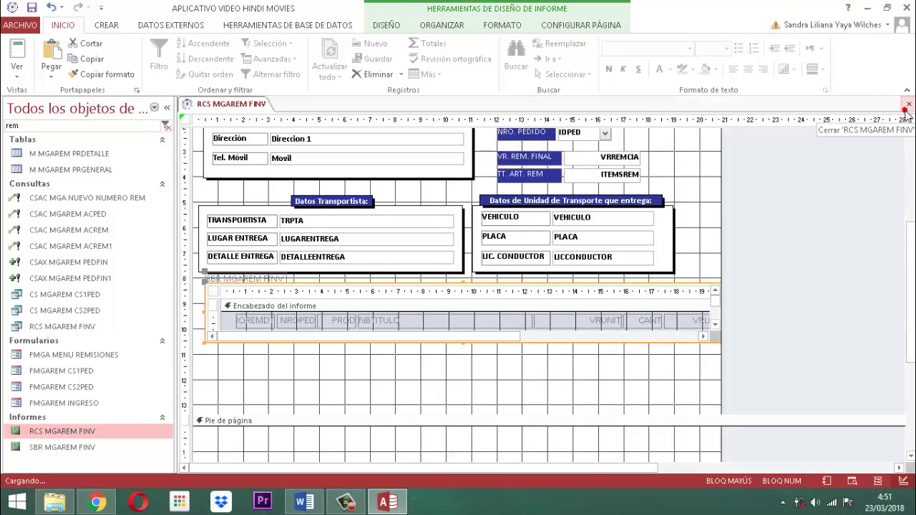
{"action": "left_click", "coordinate": [659, 333]}
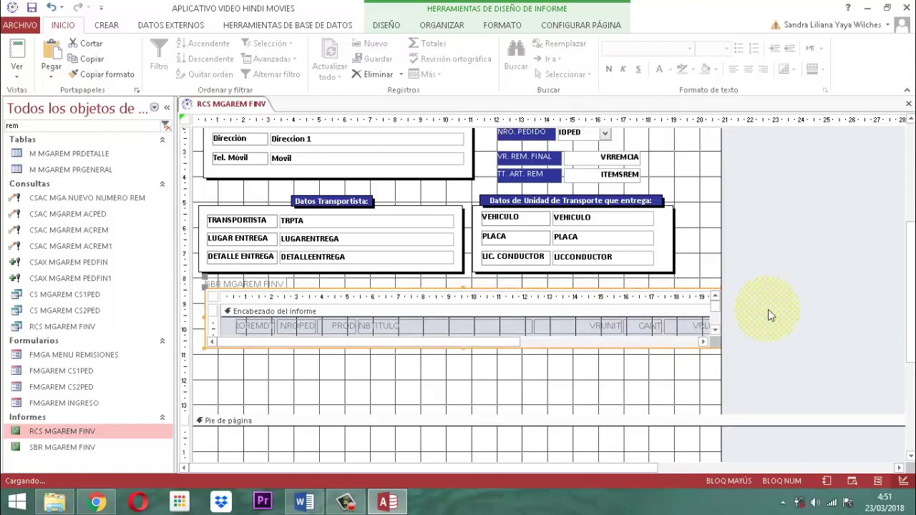
{"action": "left_click", "coordinate": [812, 262]}
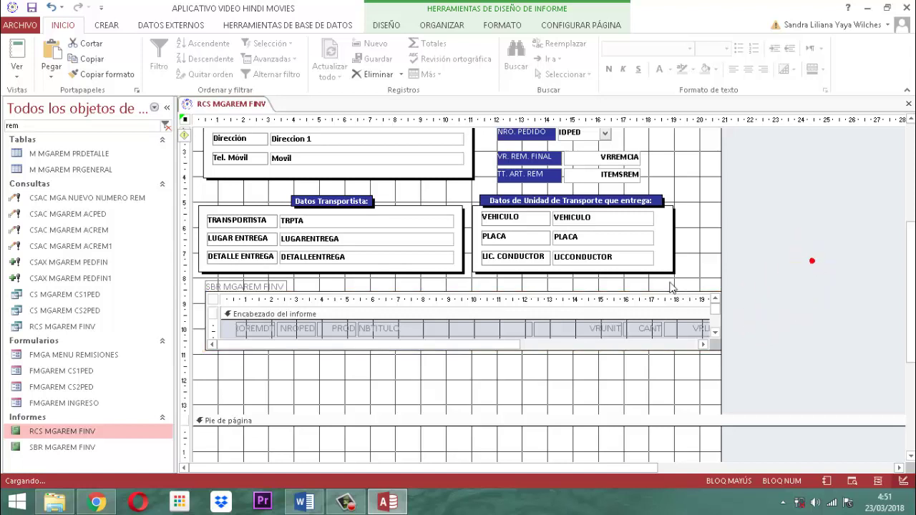
{"action": "left_click", "coordinate": [260, 282]}
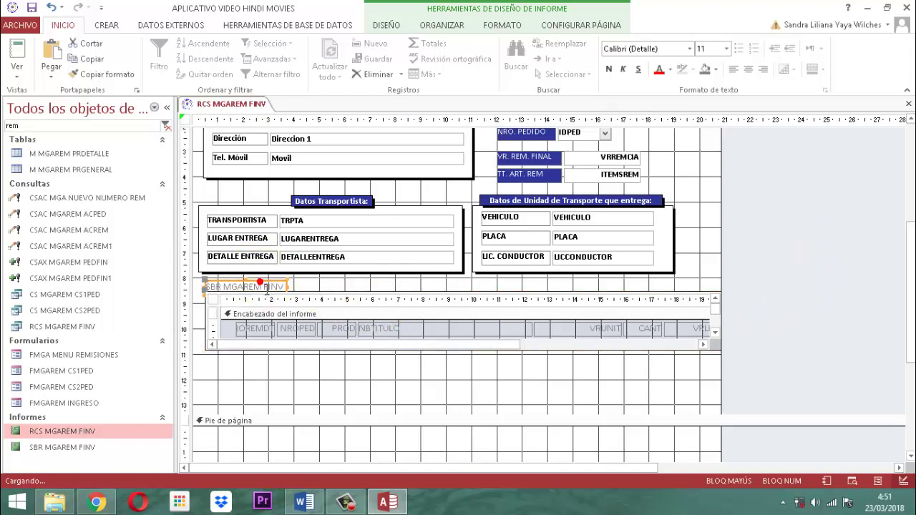
{"action": "left_click", "coordinate": [210, 297]}
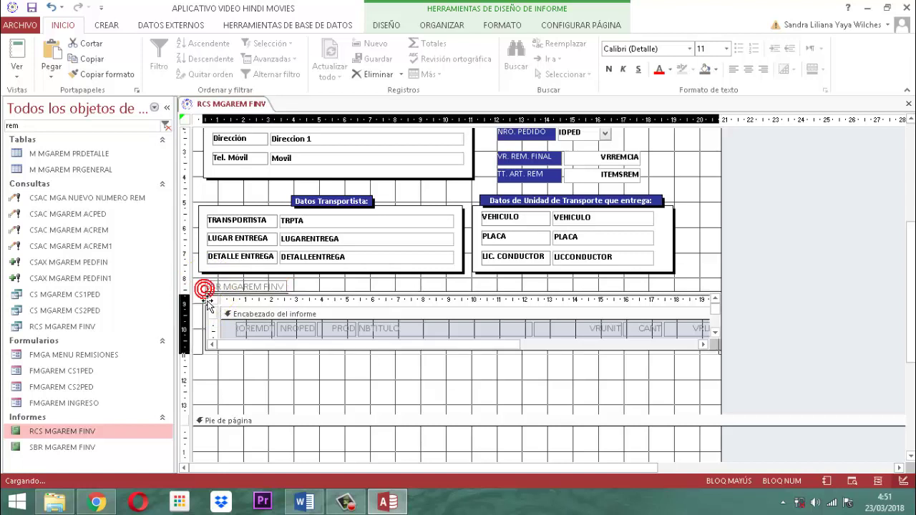
{"action": "left_click", "coordinate": [207, 303]}
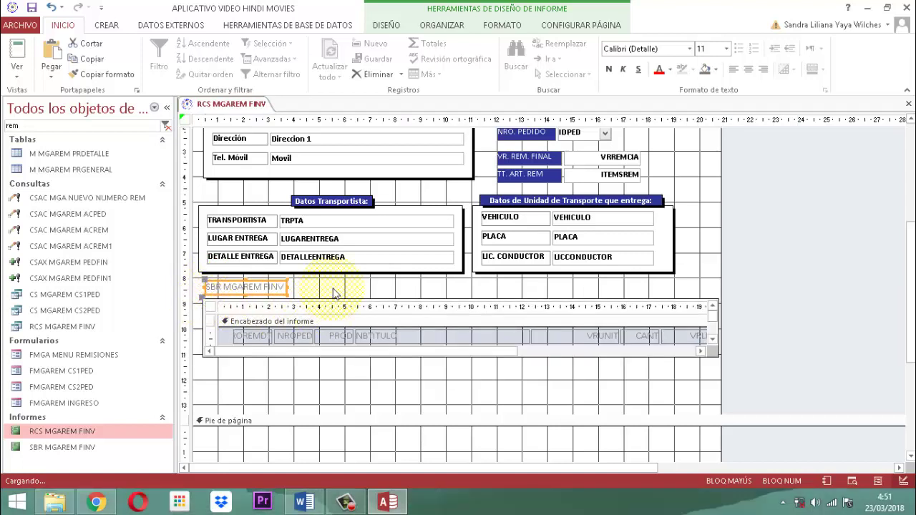
{"action": "left_click", "coordinate": [272, 290]}
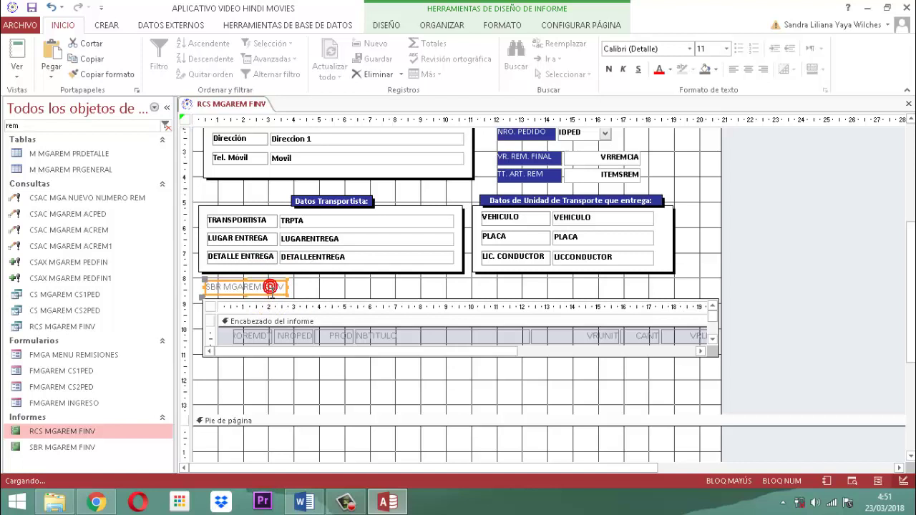
Copy the TT. ART. REM label's blue formatting onto the SBR MGAREM FINV label.
{"action": "left_click", "coordinate": [326, 202]}
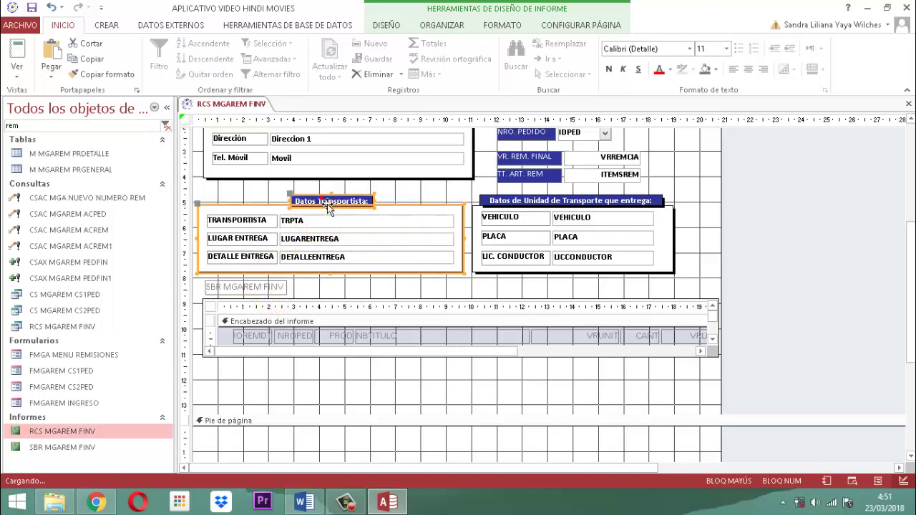
{"action": "left_click", "coordinate": [535, 177]}
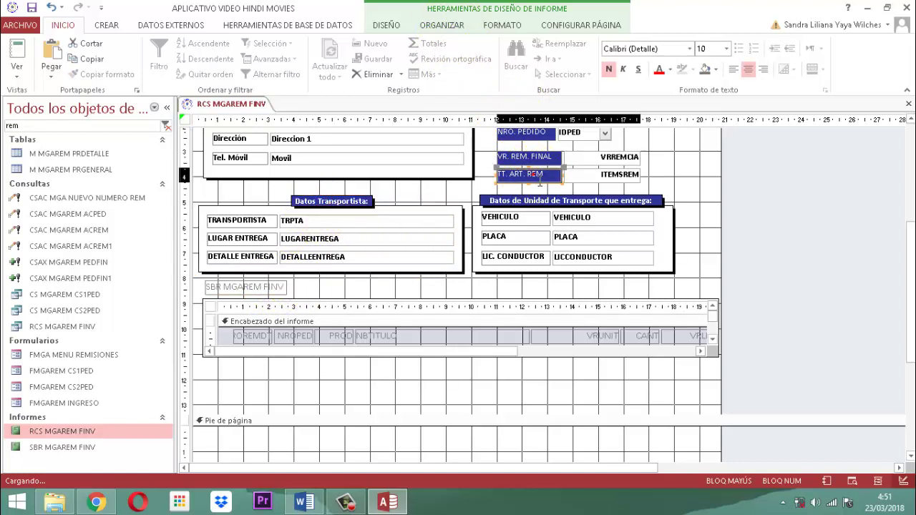
{"action": "left_click", "coordinate": [520, 30]}
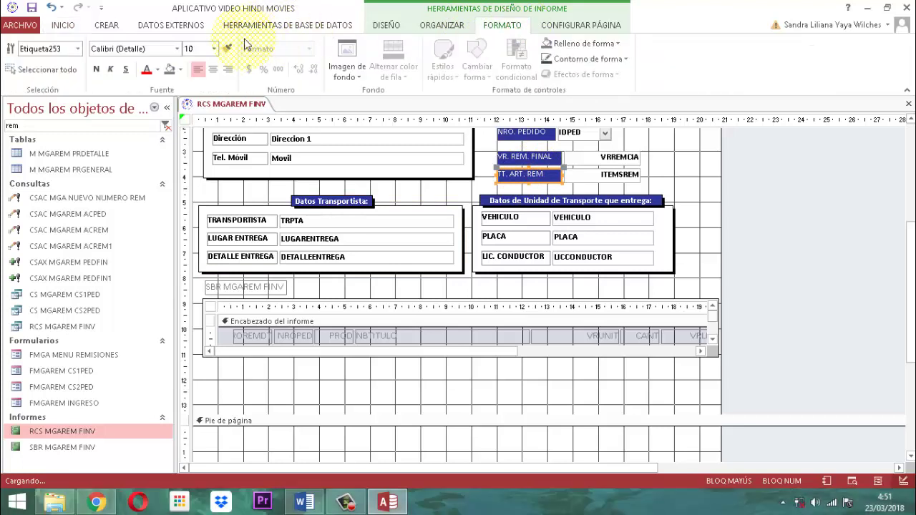
{"action": "left_click", "coordinate": [261, 287]}
{"action": "left_click", "coordinate": [328, 293]}
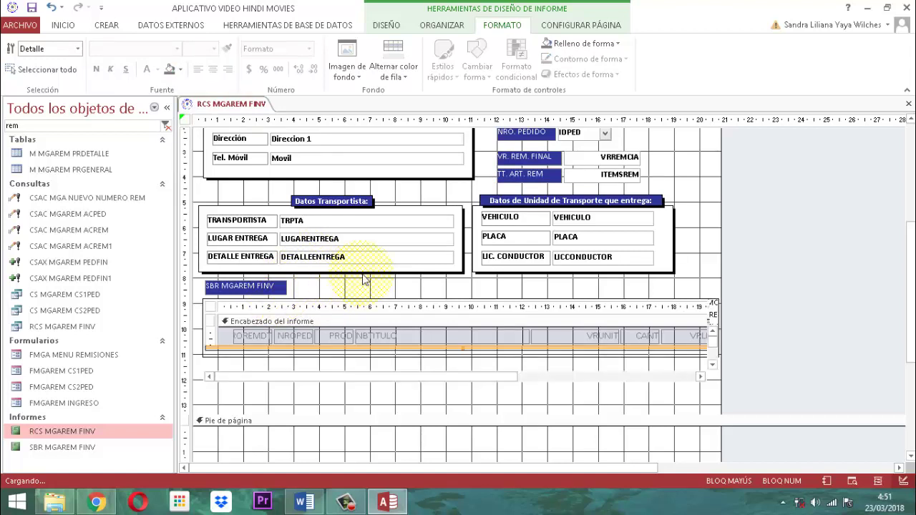
Select the SBR MGAREM FINV label and bring up its property sheet from DISEÑO.
{"action": "scroll", "coordinate": [363, 280], "scroll_direction": "up", "scroll_amount": 2}
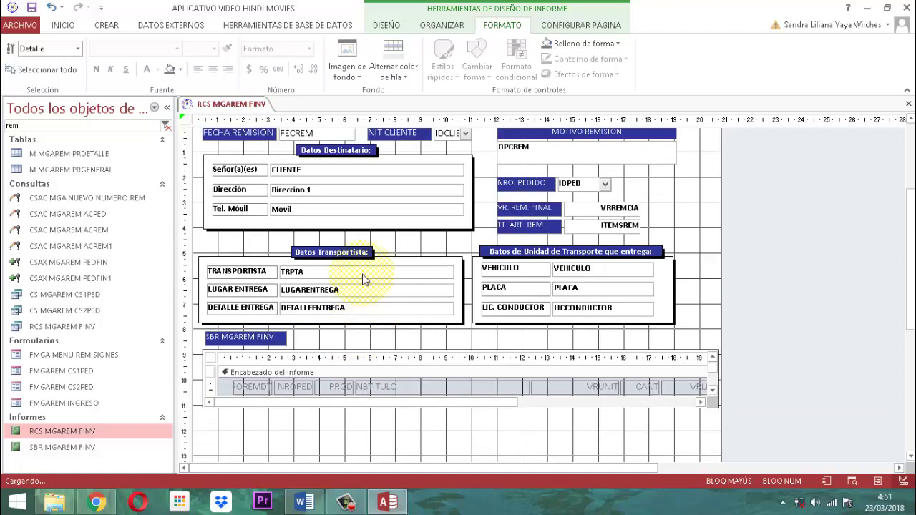
{"action": "scroll", "coordinate": [362, 280], "scroll_direction": "down", "scroll_amount": 1}
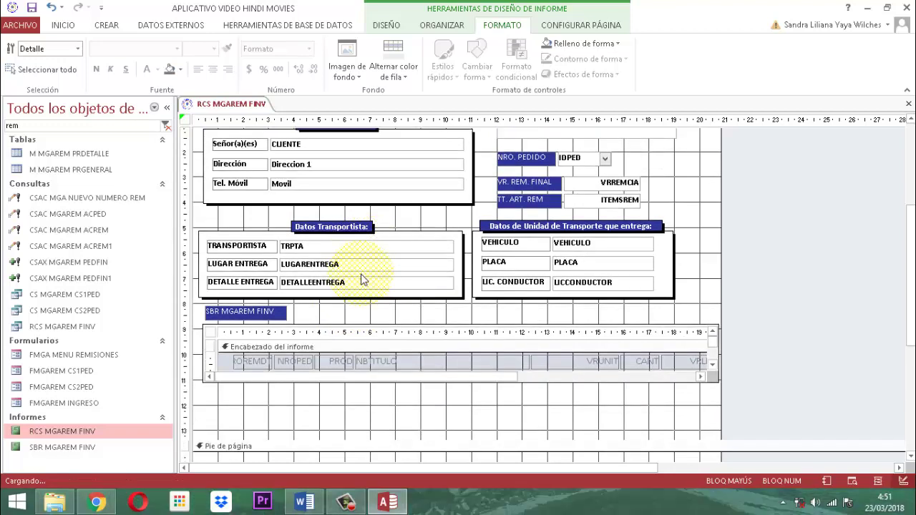
{"action": "left_click", "coordinate": [285, 318]}
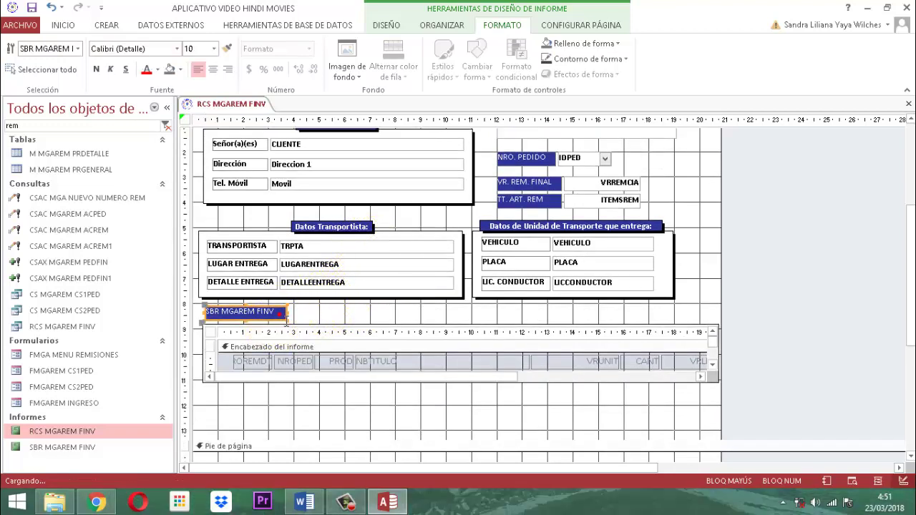
{"action": "left_click", "coordinate": [386, 26]}
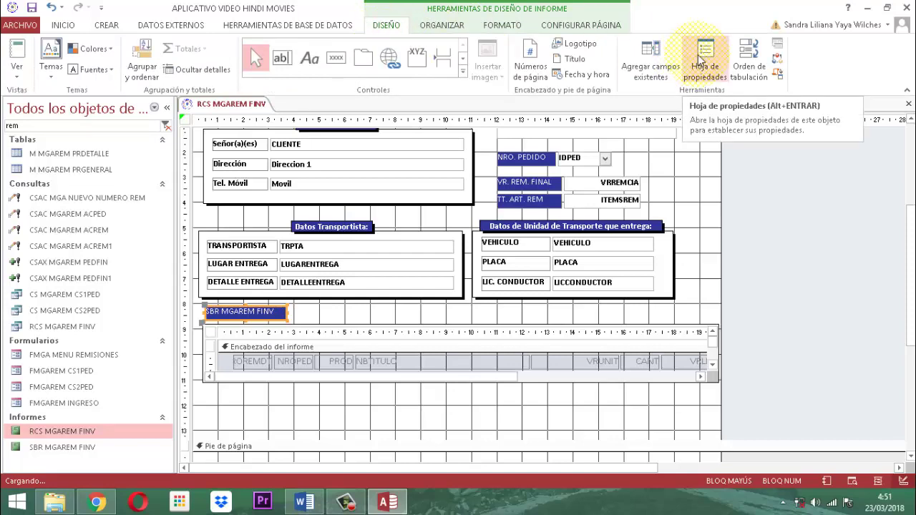
{"action": "left_click", "coordinate": [701, 60]}
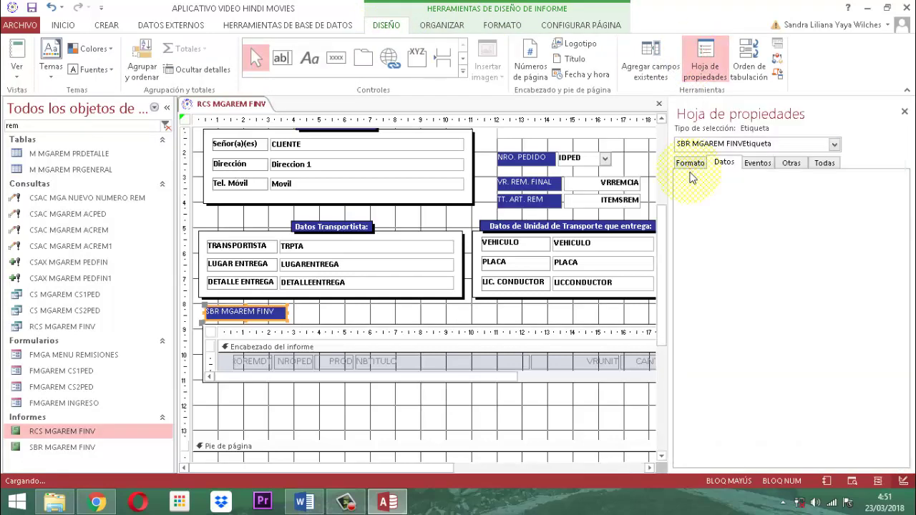
Set the label's Efecto especial to Sombreado and close the property sheet.
{"action": "left_click", "coordinate": [690, 163]}
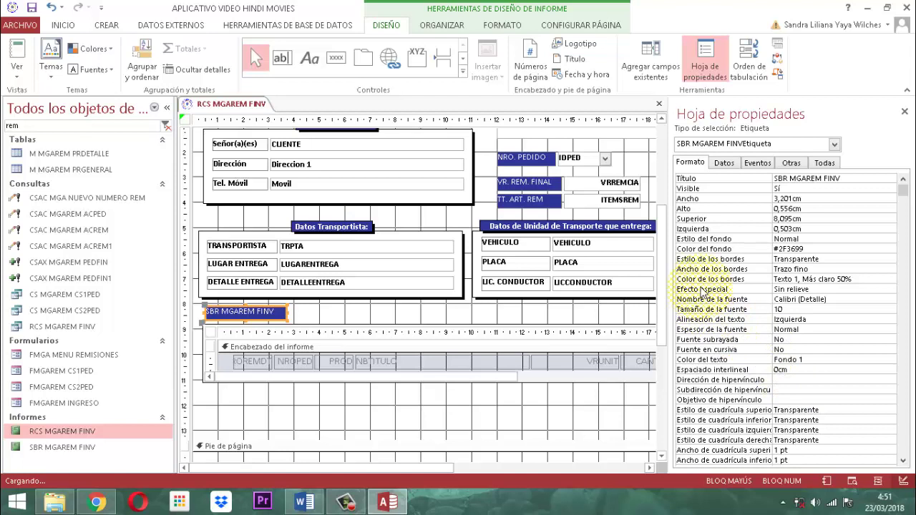
{"action": "left_click", "coordinate": [832, 289]}
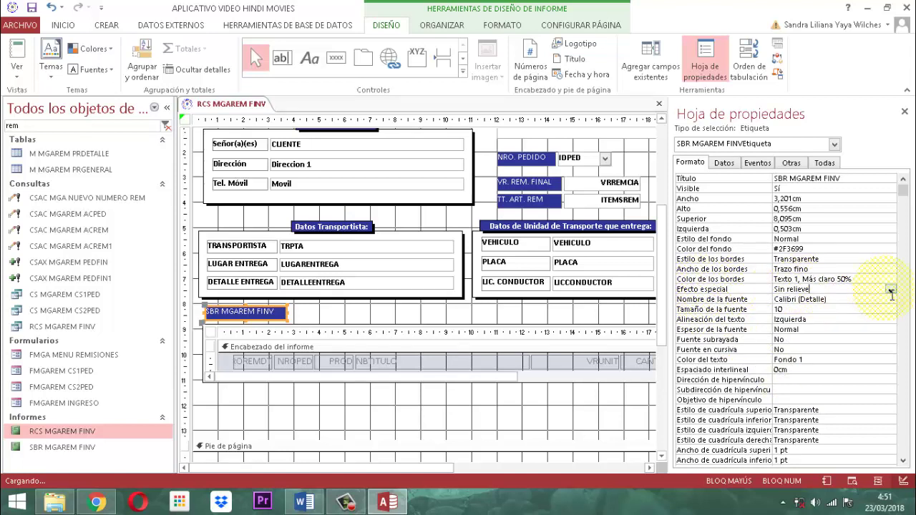
{"action": "left_click", "coordinate": [891, 289]}
{"action": "left_click", "coordinate": [801, 336]}
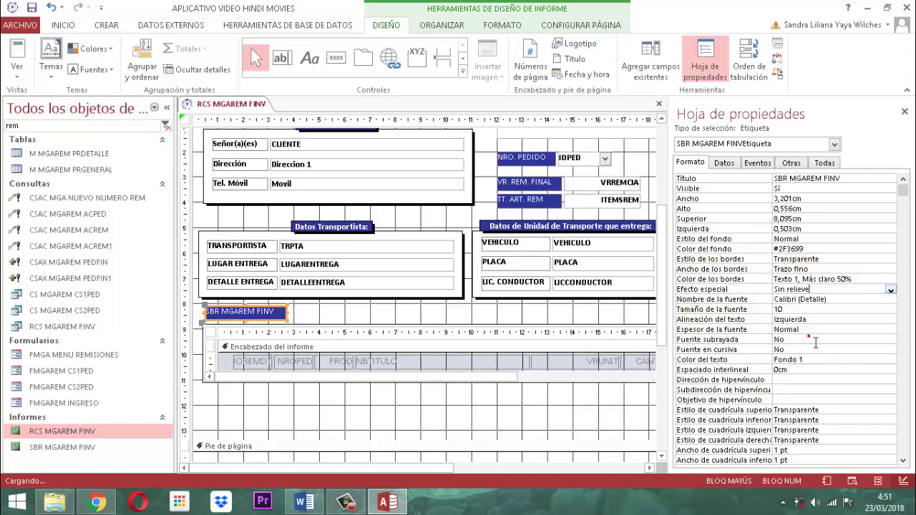
{"action": "left_click", "coordinate": [903, 112]}
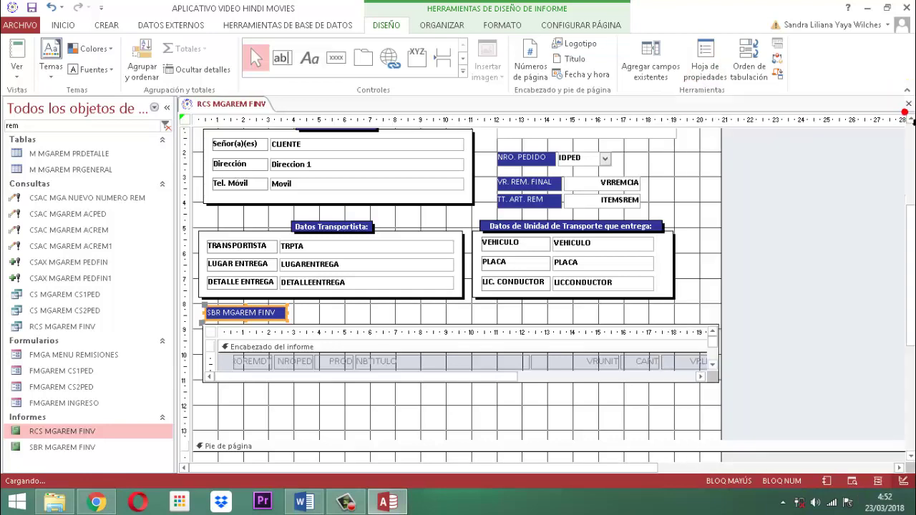
Give the SBR MGAREM FINV label a Contorno de forma outline colour.
{"action": "left_click", "coordinate": [301, 314]}
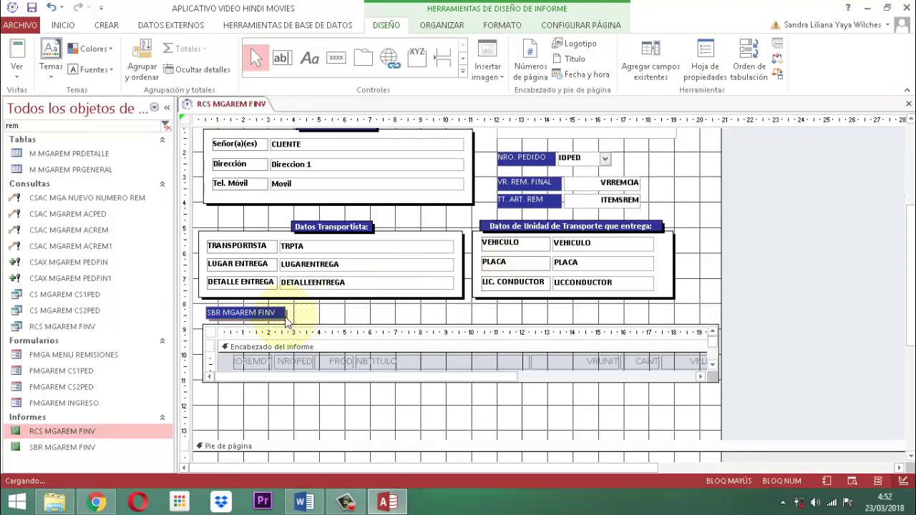
{"action": "left_click", "coordinate": [283, 315]}
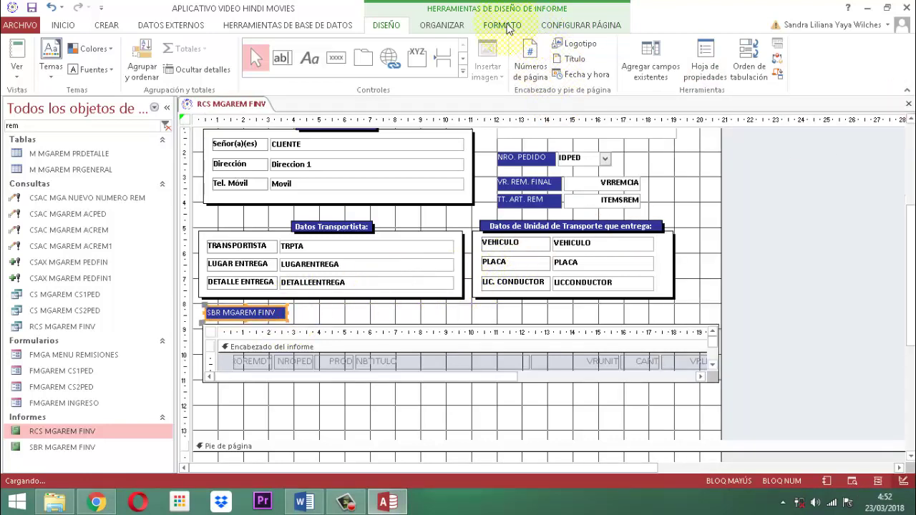
{"action": "left_click", "coordinate": [503, 25]}
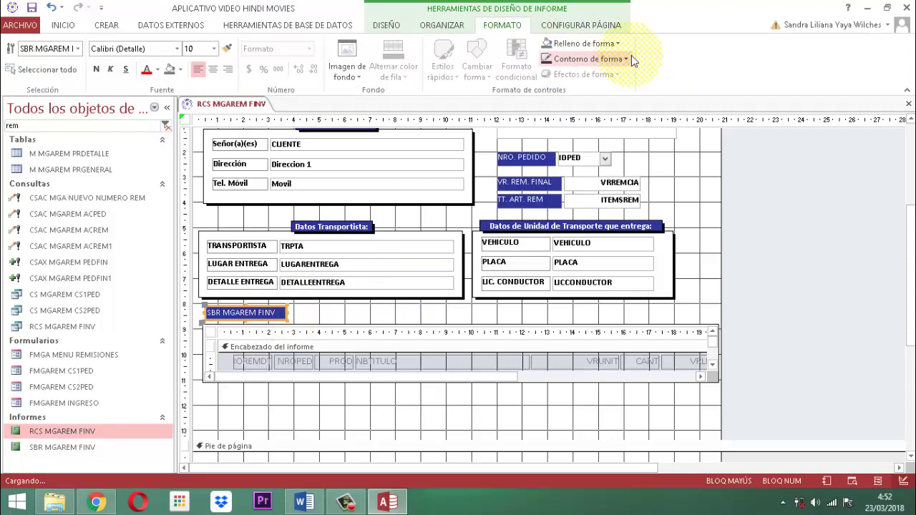
{"action": "left_click", "coordinate": [625, 60]}
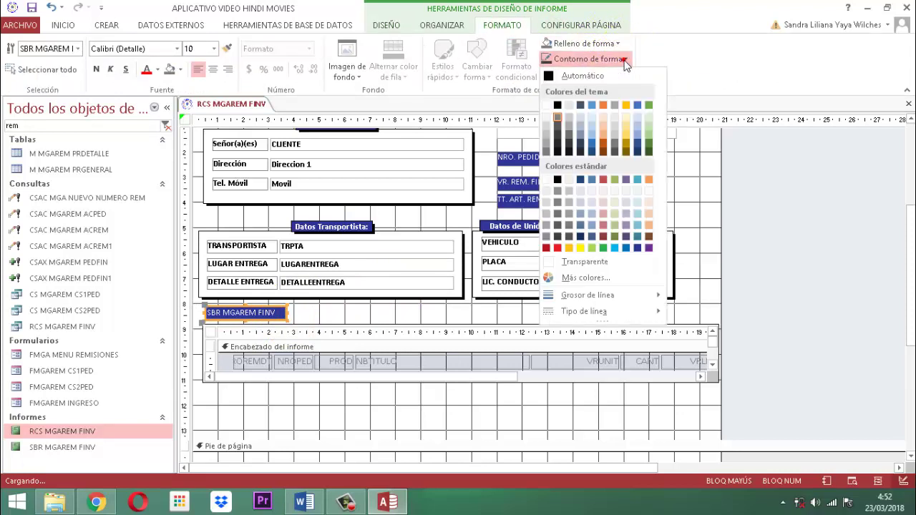
{"action": "left_click", "coordinate": [557, 105]}
Stretch the label's right edge to the full width of the report boxes.
{"action": "left_click", "coordinate": [814, 248]}
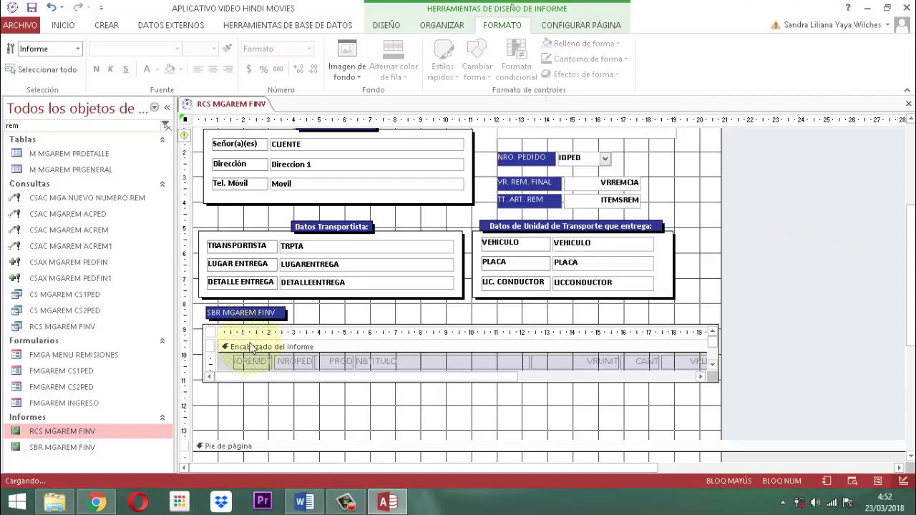
{"action": "left_click", "coordinate": [283, 315]}
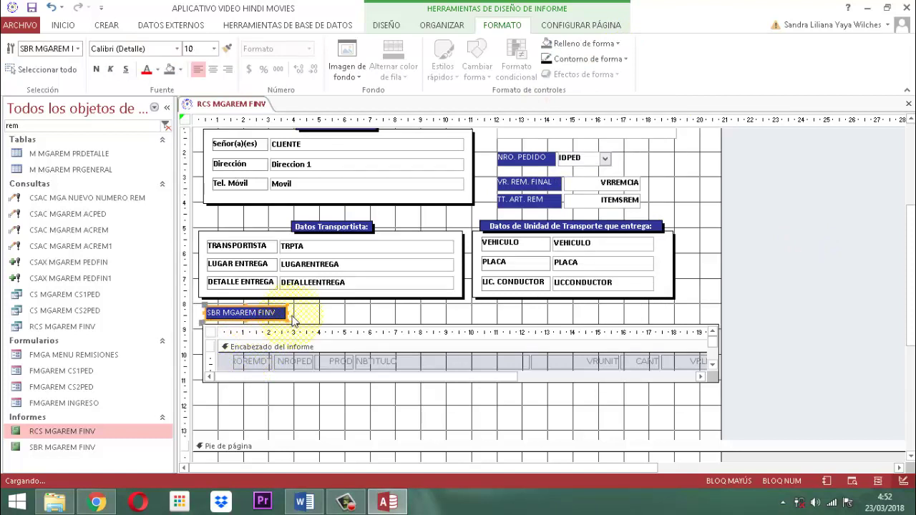
{"action": "left_click_drag", "start_coordinate": [296, 322], "coordinate": [289, 320]}
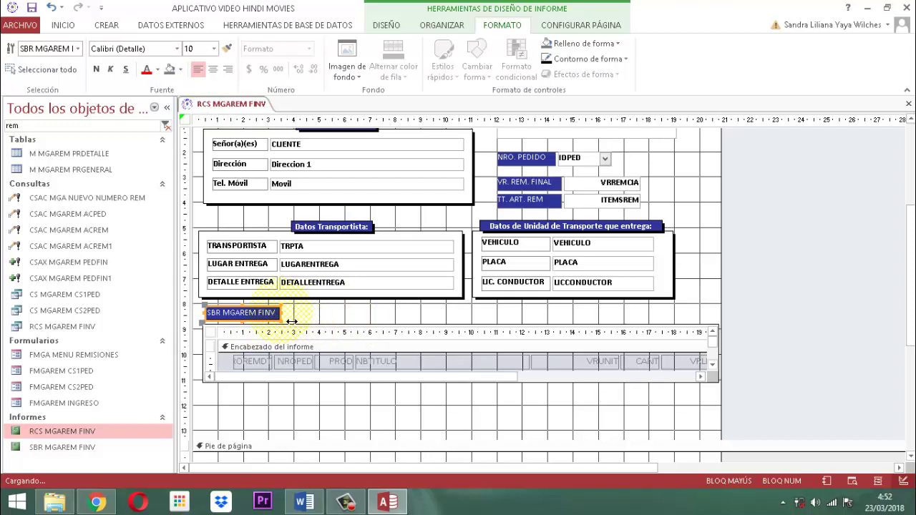
{"action": "left_click_drag", "start_coordinate": [291, 321], "coordinate": [685, 320]}
{"action": "left_click", "coordinate": [783, 312]}
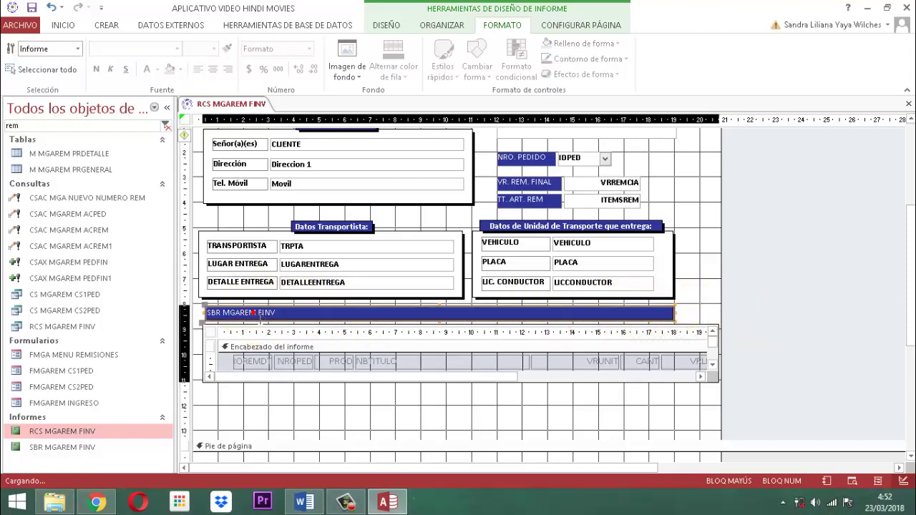
{"action": "left_click", "coordinate": [194, 313]}
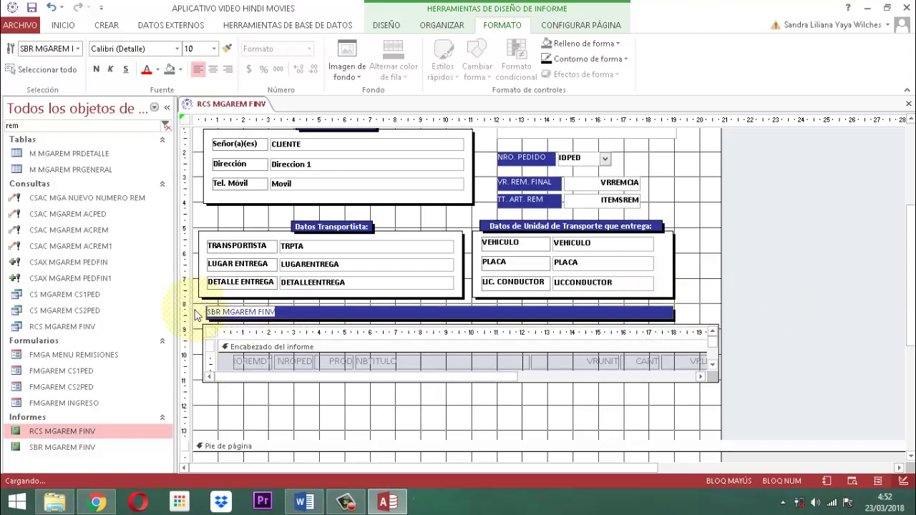
Caption the label 'DETALLE DE ARTICULOS DESPACHADOS EN ESTA REMISION', centered and bold.
{"action": "type", "text": "DETA"}
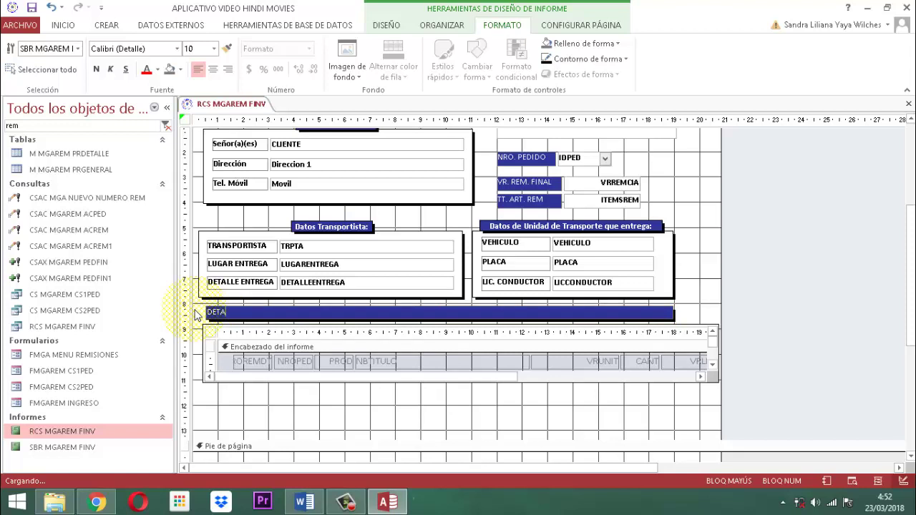
{"action": "type", "text": "LLE DE ART"}
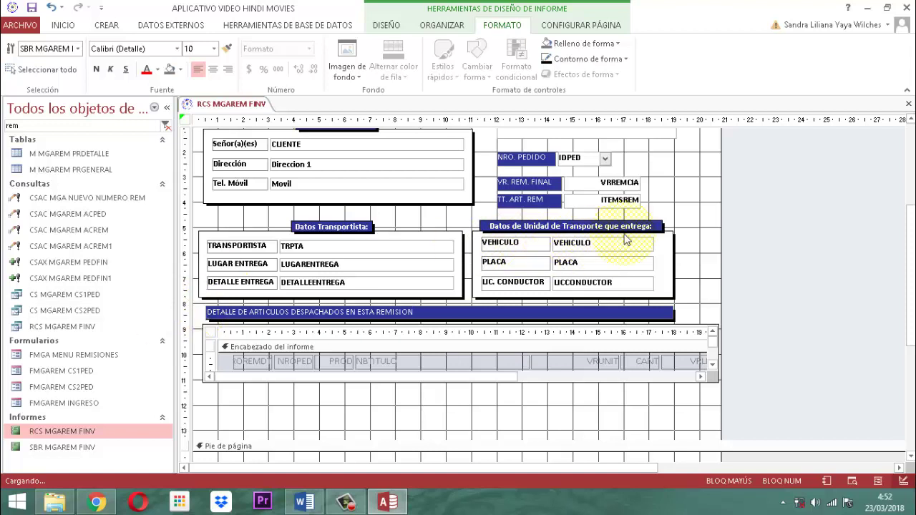
{"action": "left_click", "coordinate": [789, 227]}
{"action": "left_click", "coordinate": [379, 317]}
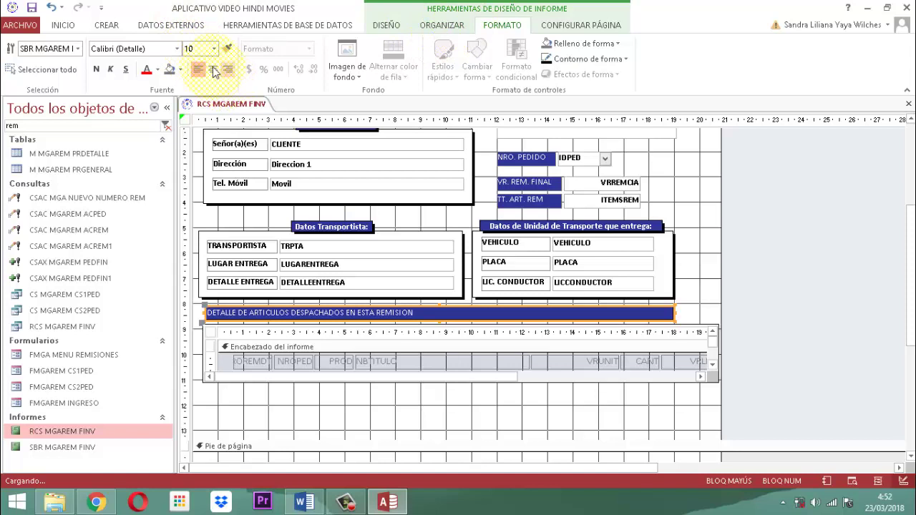
{"action": "left_click", "coordinate": [212, 68]}
{"action": "left_click", "coordinate": [96, 69]}
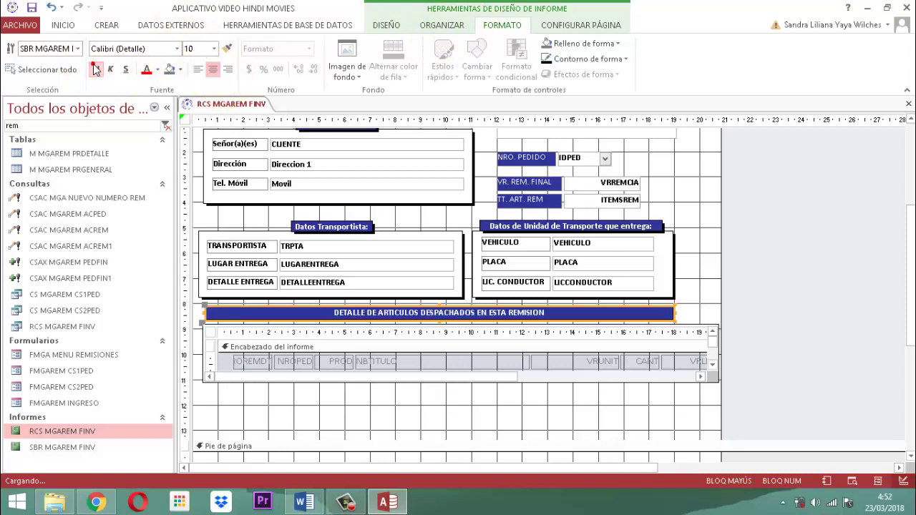
{"action": "left_click", "coordinate": [766, 239]}
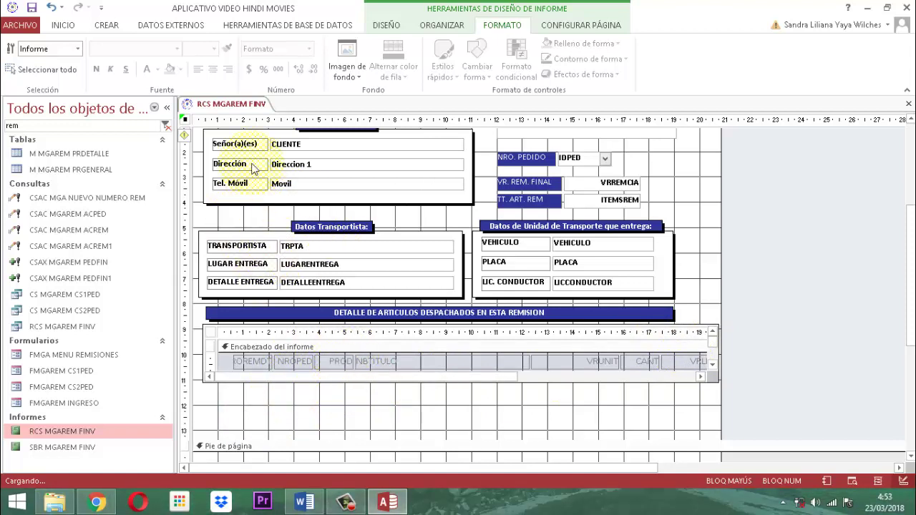
Save and close the RCS MGAREM FINV report.
{"action": "right_click", "coordinate": [224, 106]}
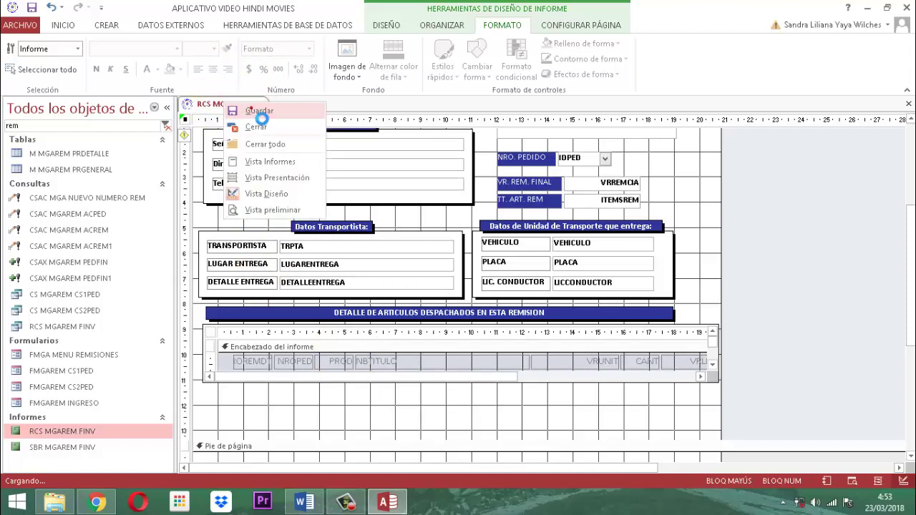
{"action": "left_click", "coordinate": [259, 117]}
{"action": "right_click", "coordinate": [238, 109]}
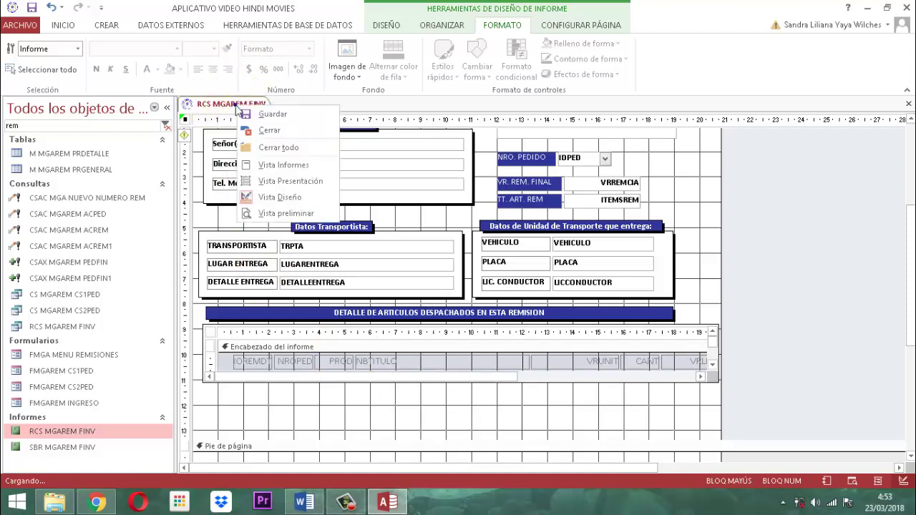
{"action": "left_click", "coordinate": [268, 131]}
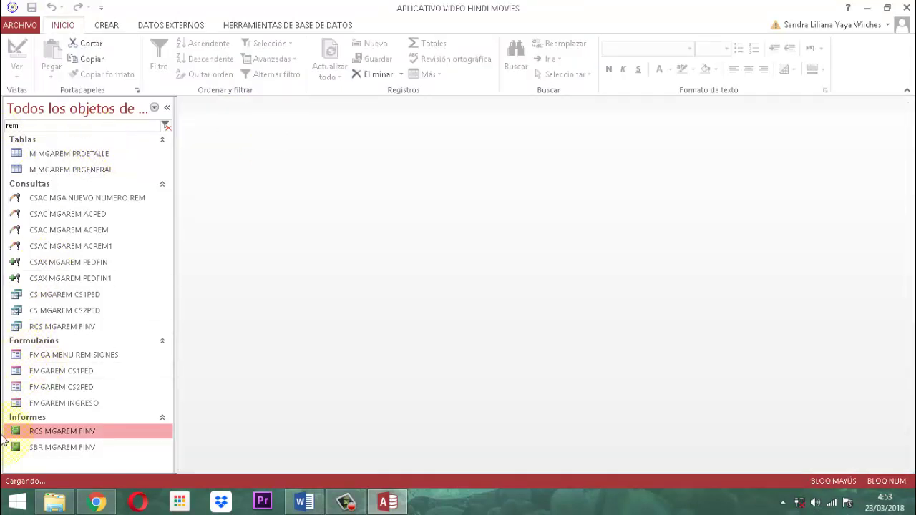
Open the SBR MGAREM FINV report in Vista Diseño.
{"action": "left_click", "coordinate": [71, 448]}
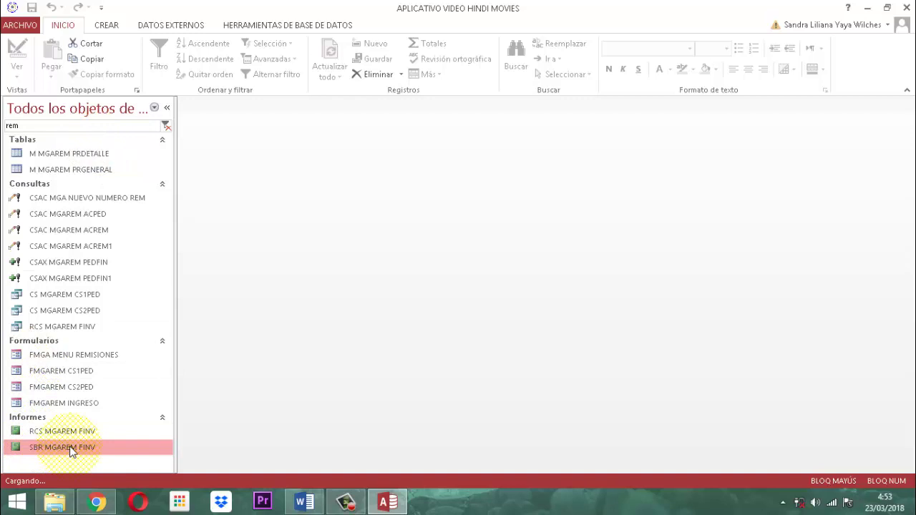
{"action": "right_click", "coordinate": [71, 451]}
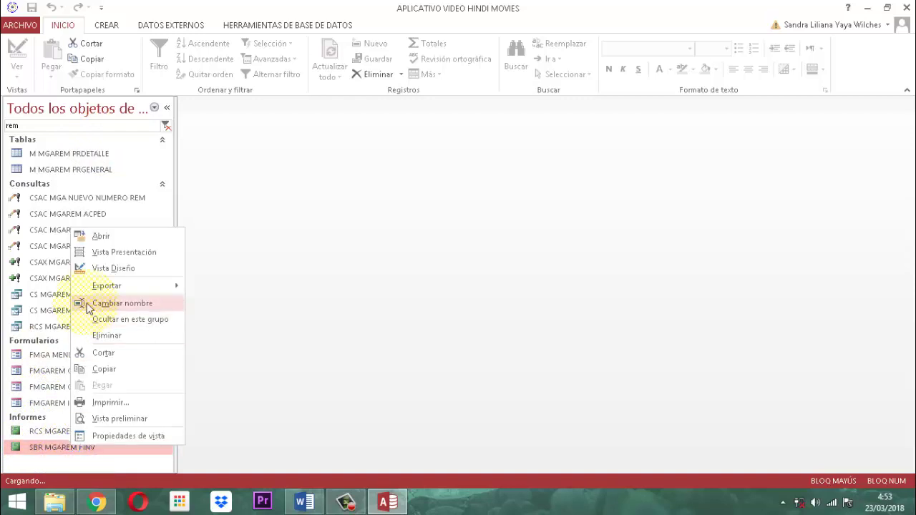
{"action": "left_click", "coordinate": [108, 268]}
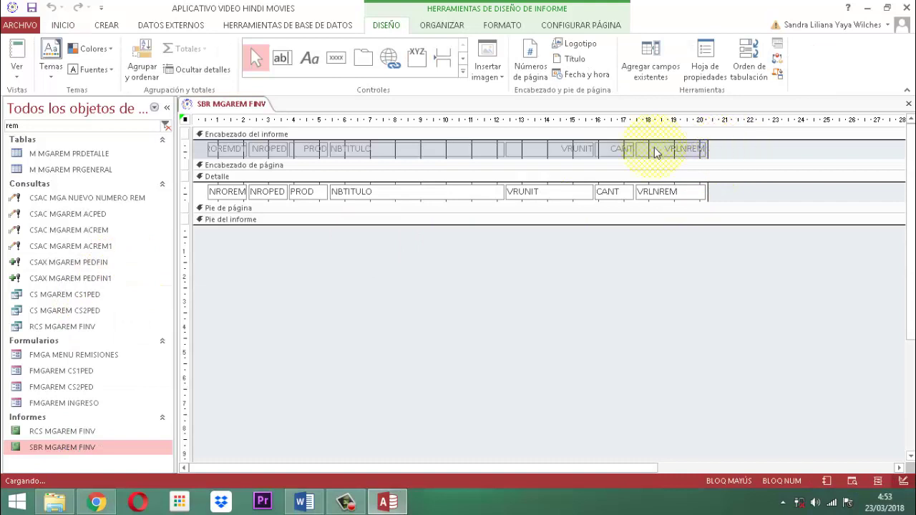
Make the Encabezado del informe section background white.
{"action": "left_click", "coordinate": [194, 148]}
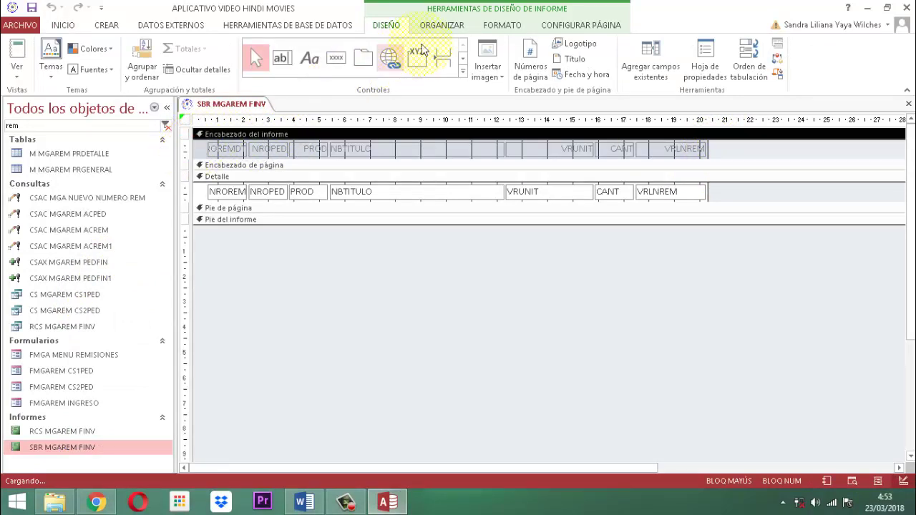
{"action": "left_click", "coordinate": [501, 25]}
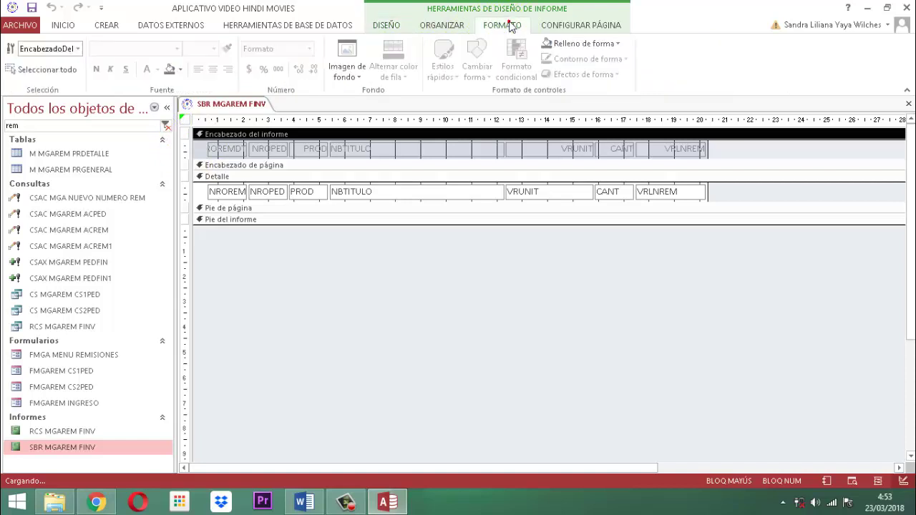
{"action": "left_click", "coordinate": [178, 69]}
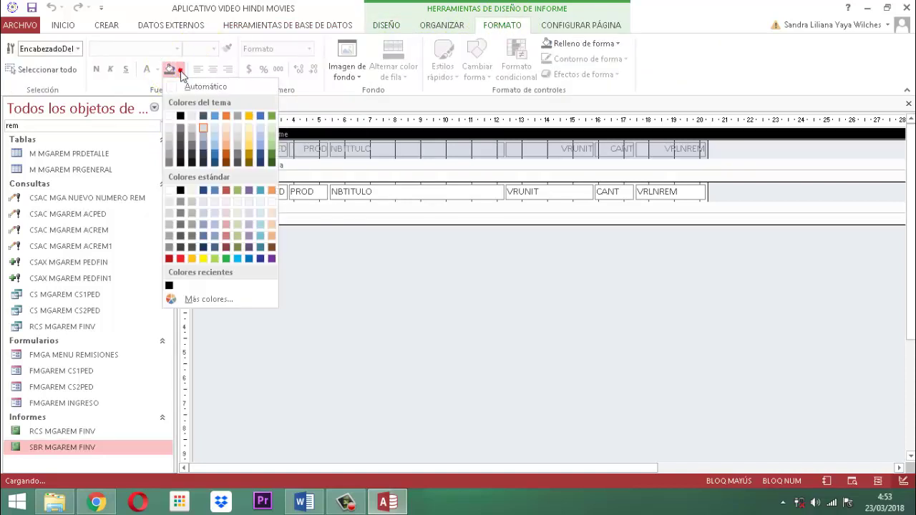
{"action": "left_click", "coordinate": [168, 116]}
{"action": "left_click", "coordinate": [748, 150]}
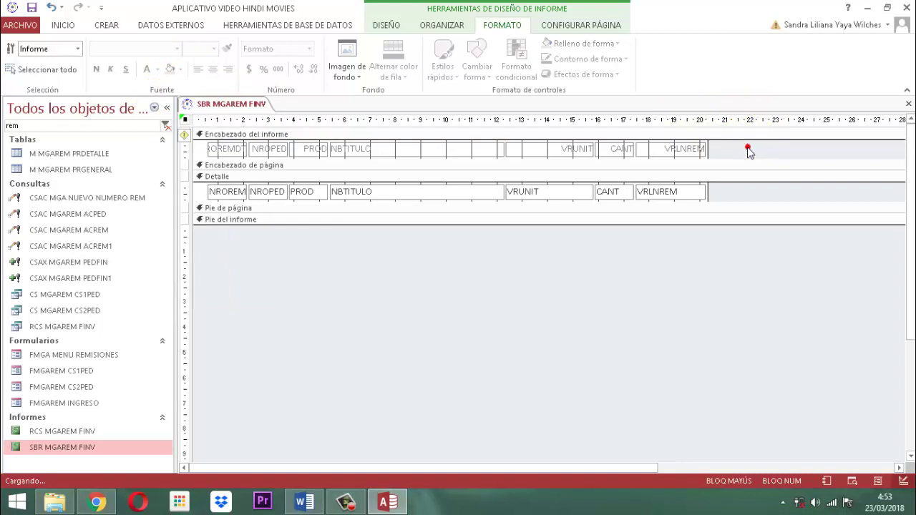
Give all header labels dark blue fill with white, bold, size 9 text.
{"action": "left_click_drag", "start_coordinate": [748, 150], "coordinate": [198, 165]}
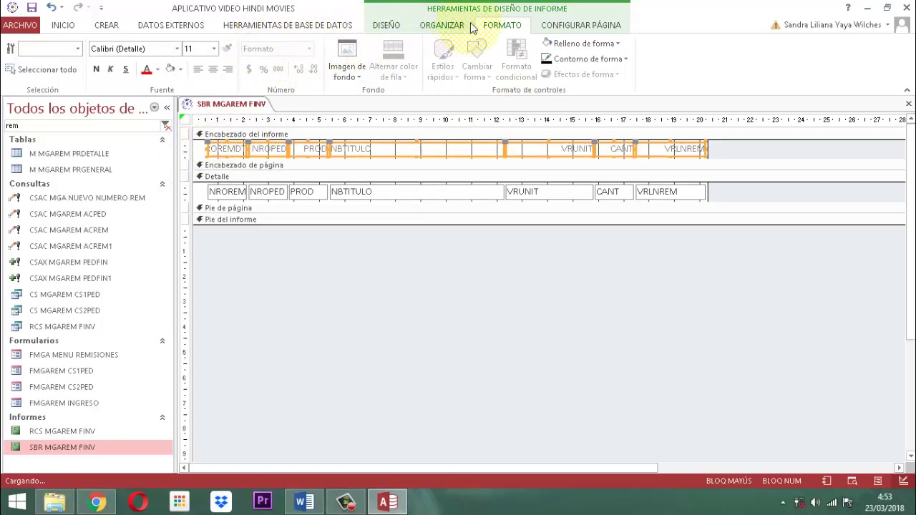
{"action": "left_click", "coordinate": [180, 68]}
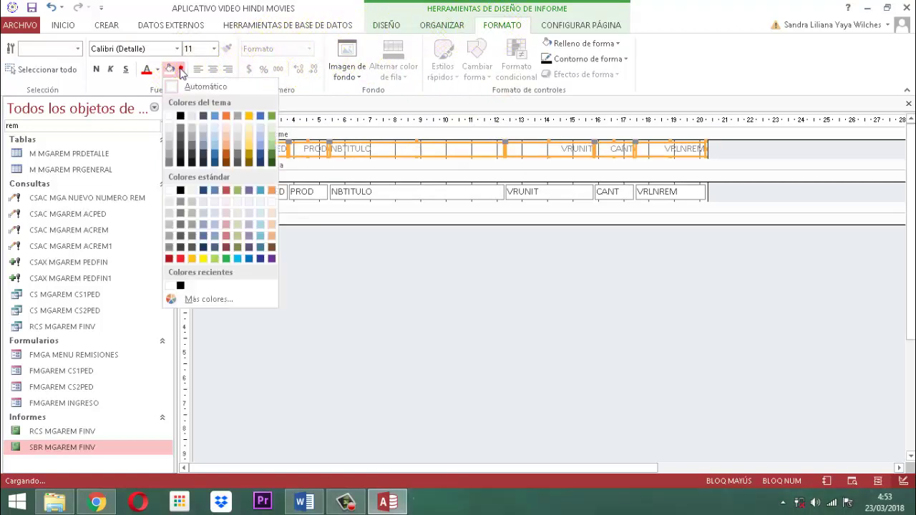
{"action": "left_click", "coordinate": [260, 258]}
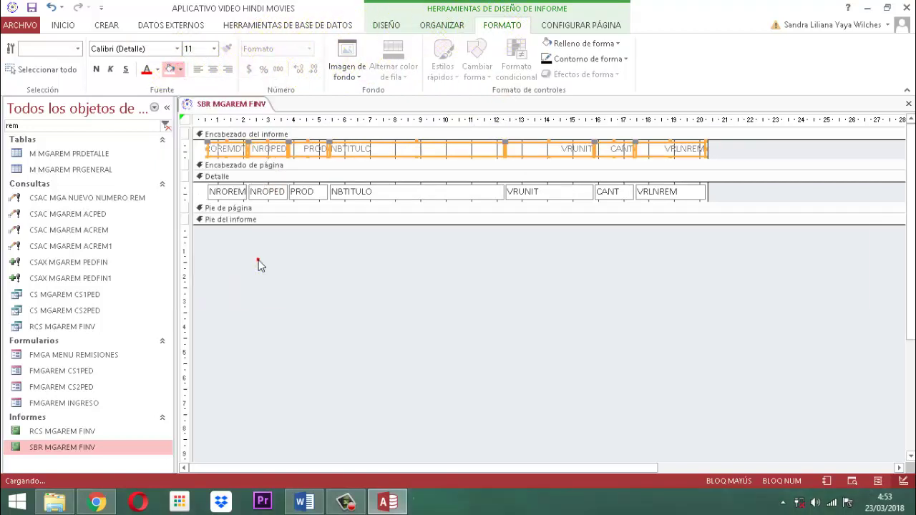
{"action": "left_click", "coordinate": [158, 70]}
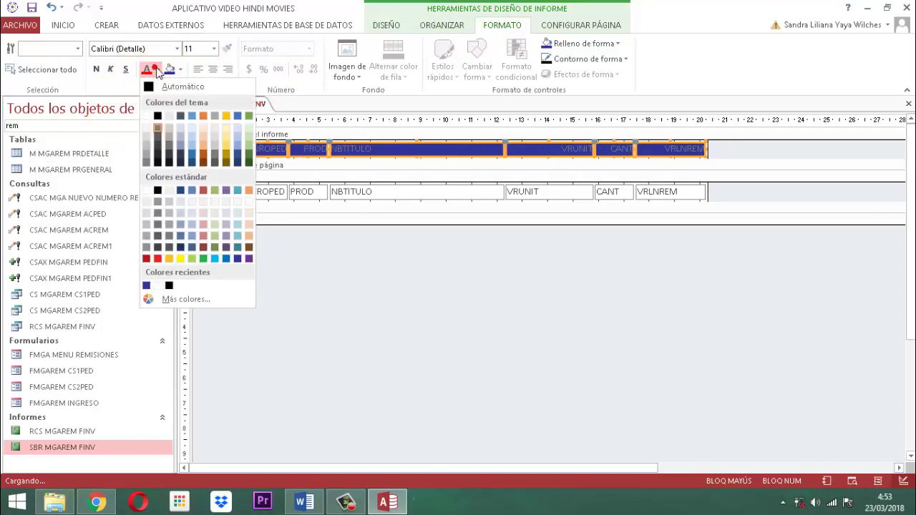
{"action": "left_click", "coordinate": [147, 117]}
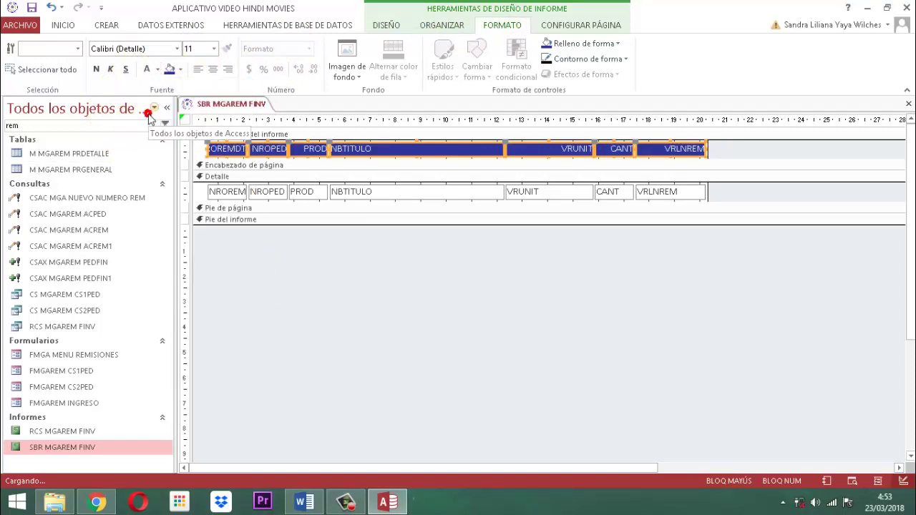
{"action": "left_click", "coordinate": [97, 70]}
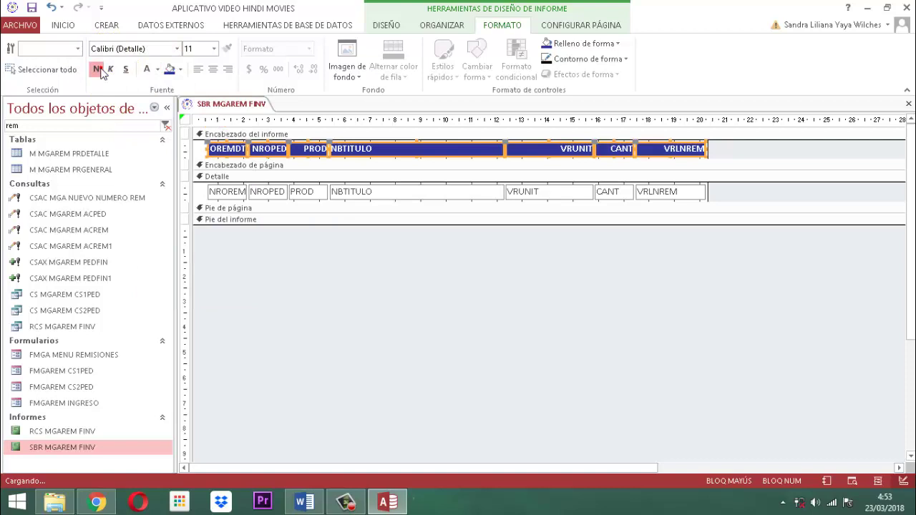
{"action": "left_click", "coordinate": [213, 49]}
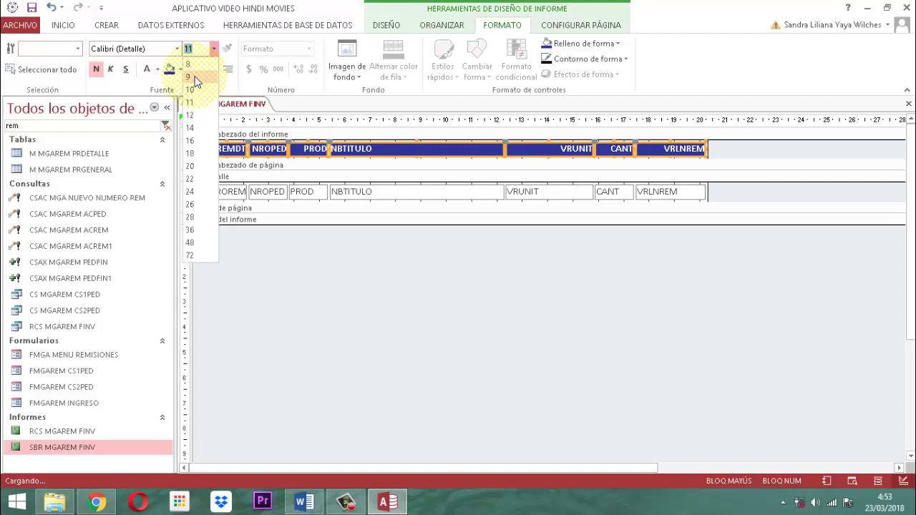
{"action": "left_click", "coordinate": [190, 76]}
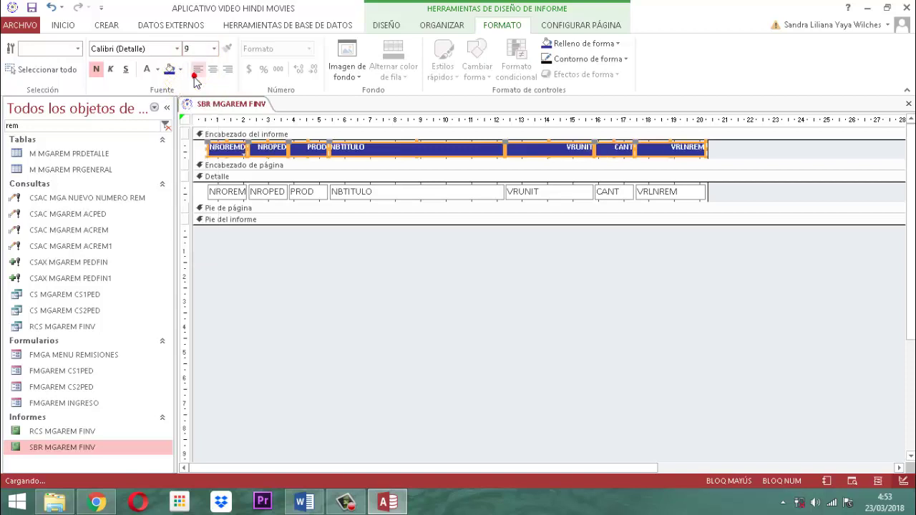
{"action": "left_click", "coordinate": [750, 149]}
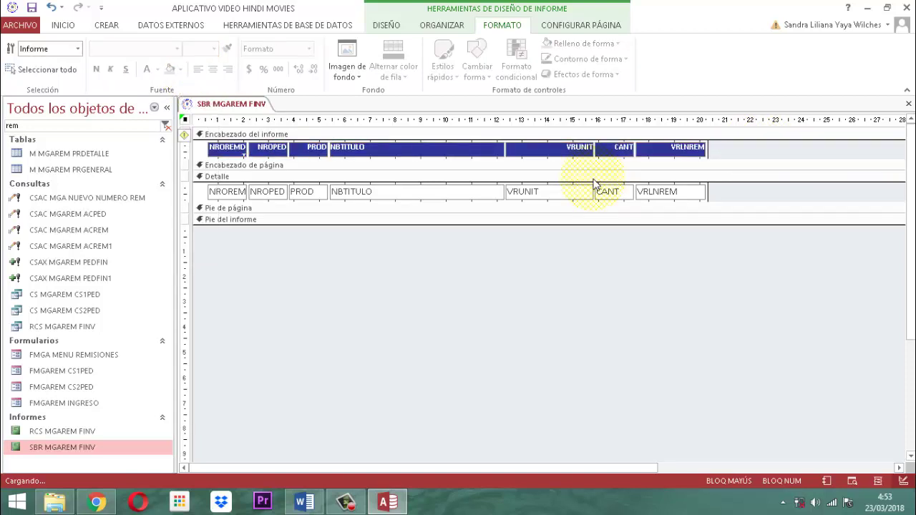
Rename the NROREMDT and NROPED header labels to REM.# and PED. #.
{"action": "left_click", "coordinate": [223, 152]}
{"action": "left_click", "coordinate": [226, 151]}
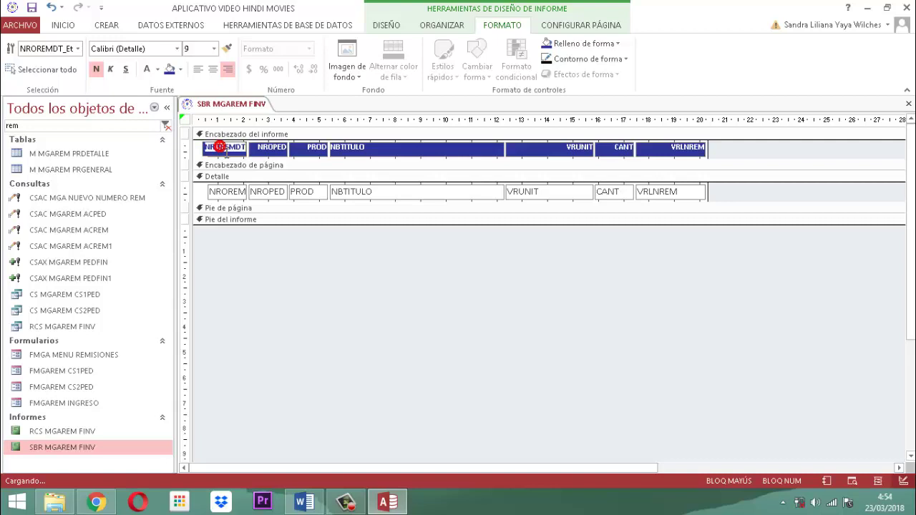
{"action": "double_click", "coordinate": [227, 151]}
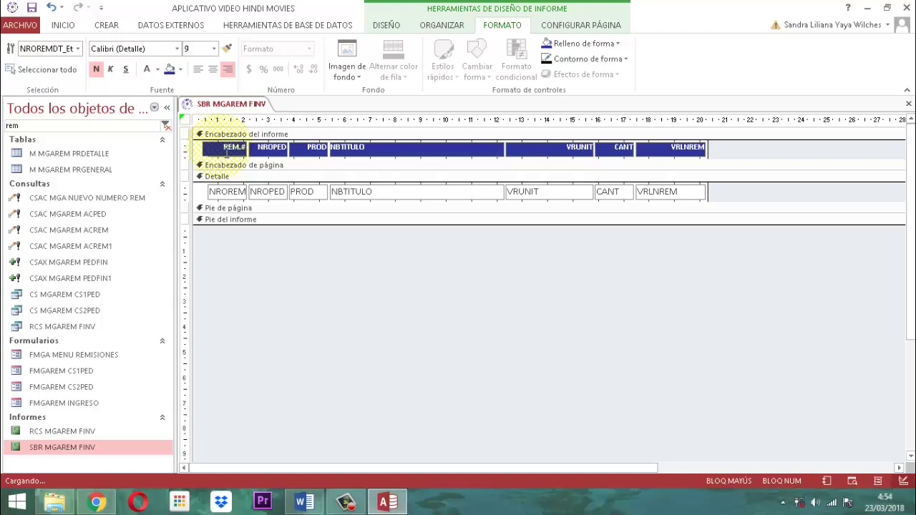
{"action": "left_click", "coordinate": [759, 154]}
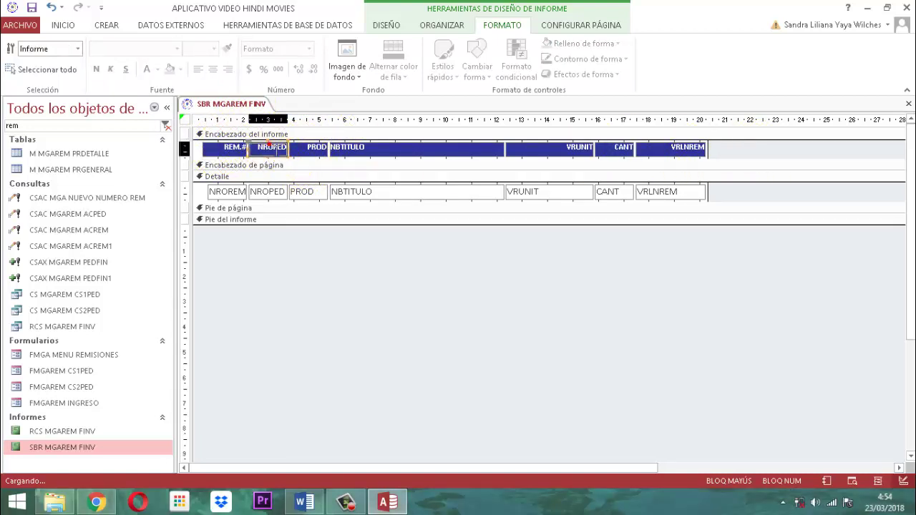
{"action": "left_click", "coordinate": [269, 149]}
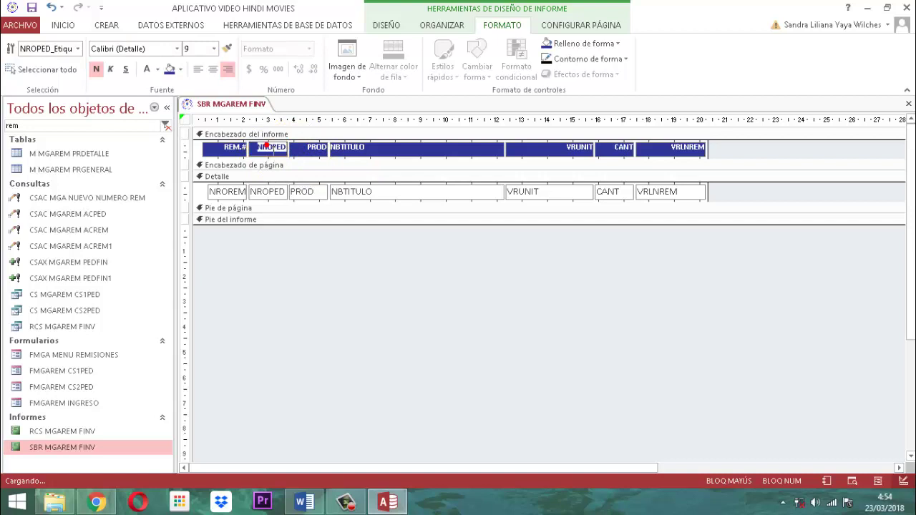
{"action": "left_click", "coordinate": [265, 146]}
{"action": "left_click", "coordinate": [734, 153]}
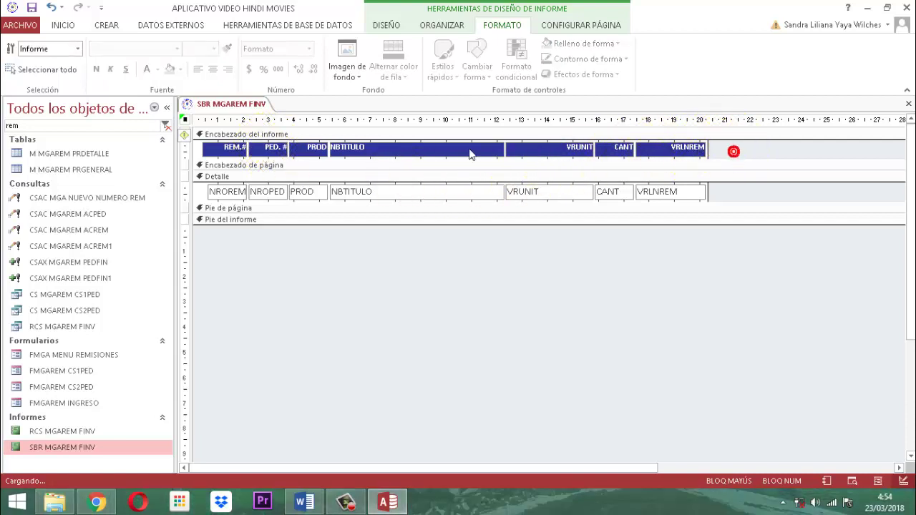
Rename the NBTITULO and VRLNREM header labels to NOMBRE ARTICULO and SBTOTAL.
{"action": "left_click", "coordinate": [355, 152]}
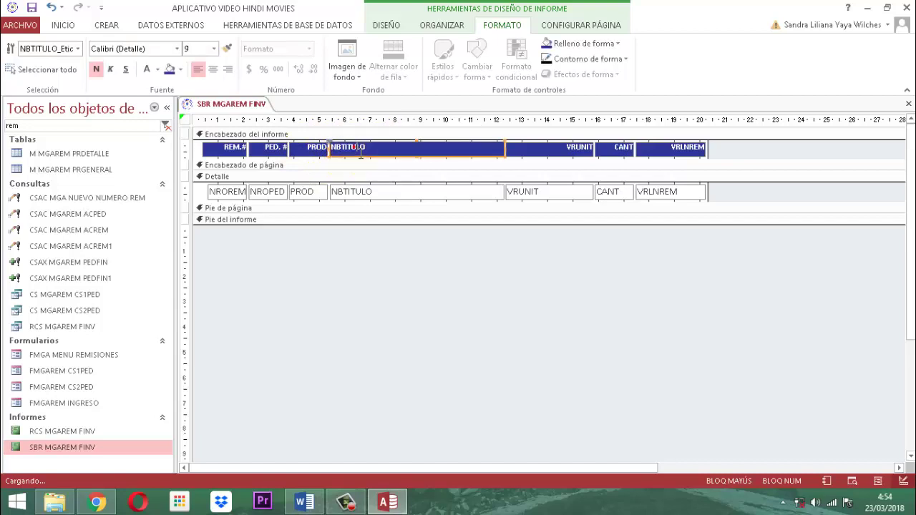
{"action": "left_click", "coordinate": [361, 150]}
{"action": "type", "text": "NOM"}
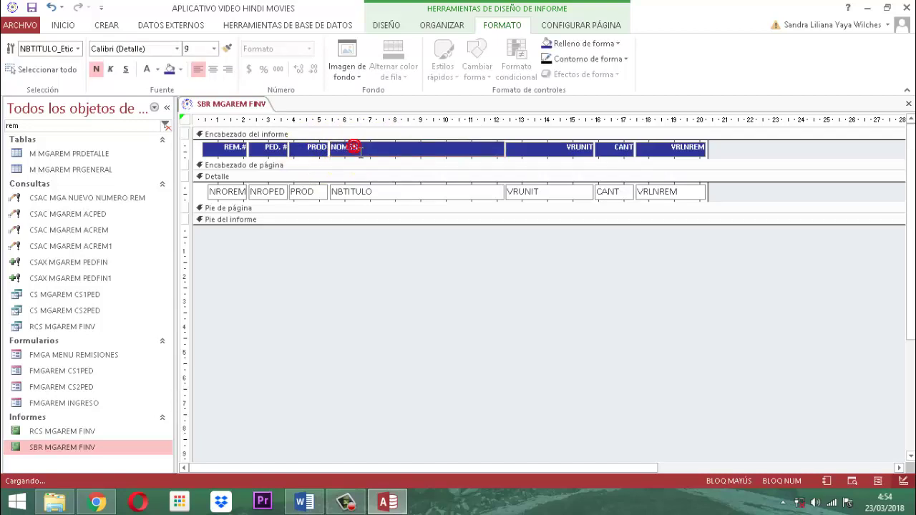
{"action": "type", "text": "BRE-ARTICULO"}
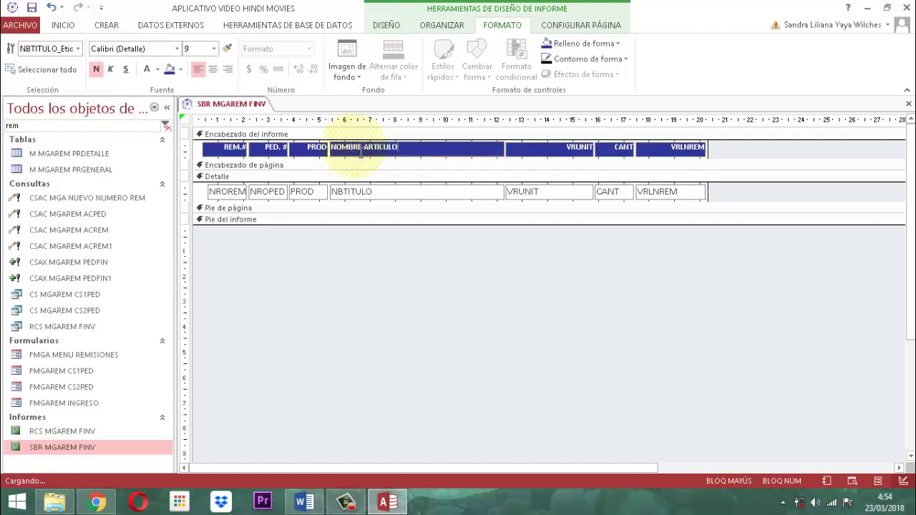
{"action": "left_click", "coordinate": [745, 145]}
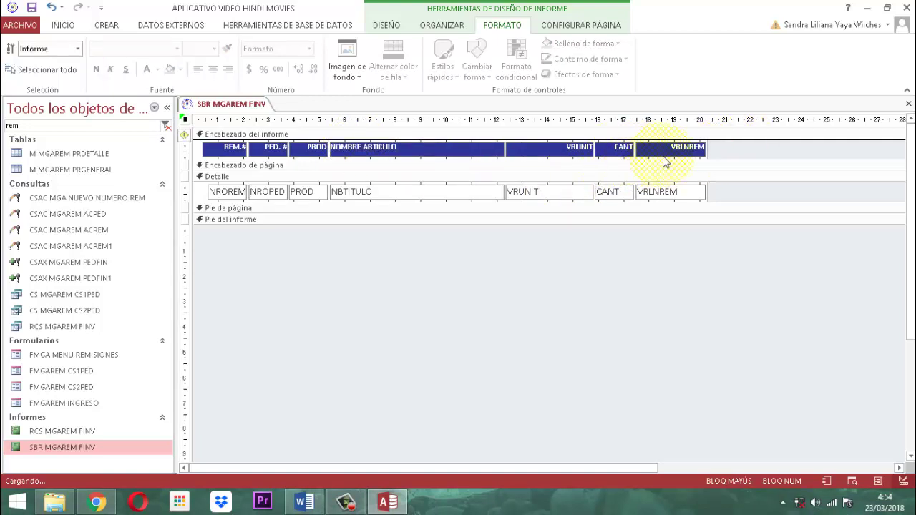
{"action": "left_click", "coordinate": [683, 148]}
{"action": "left_click", "coordinate": [685, 149]}
{"action": "double_click", "coordinate": [686, 149]}
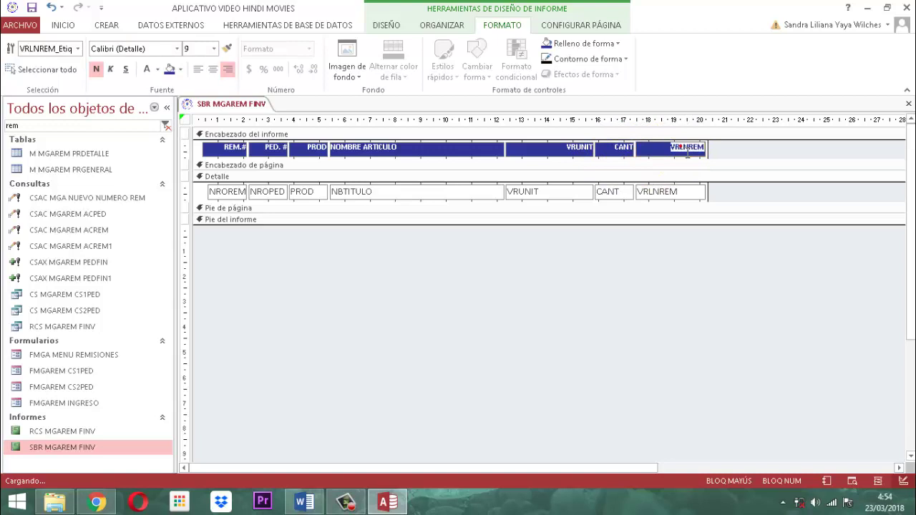
{"action": "type", "text": "SB"}
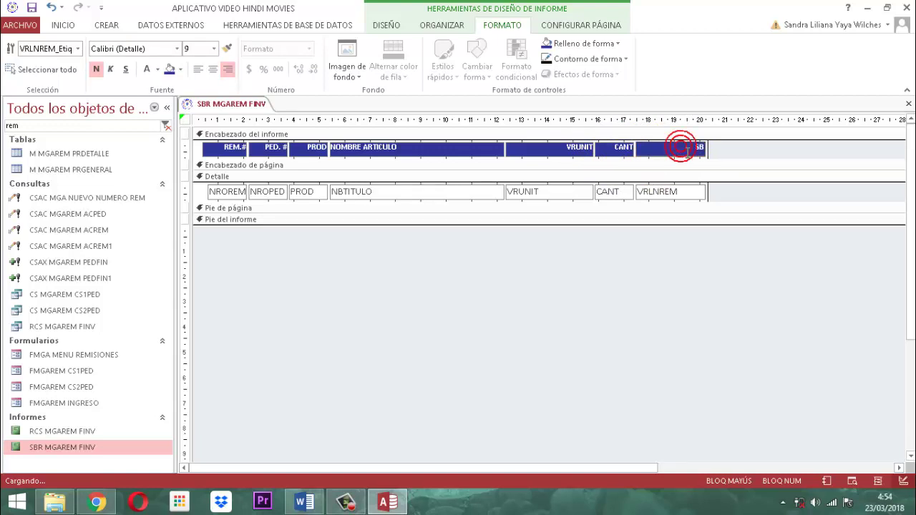
{"action": "type", "text": "TOTAL"}
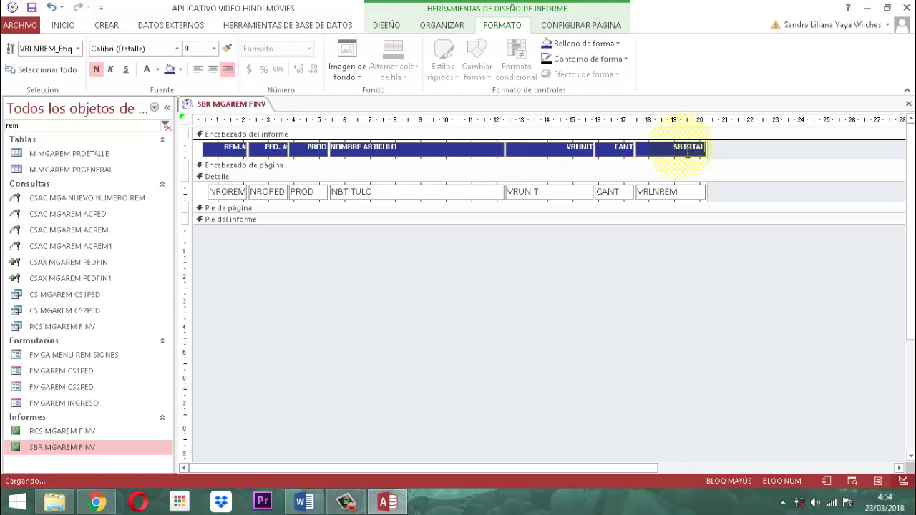
{"action": "left_click", "coordinate": [720, 151]}
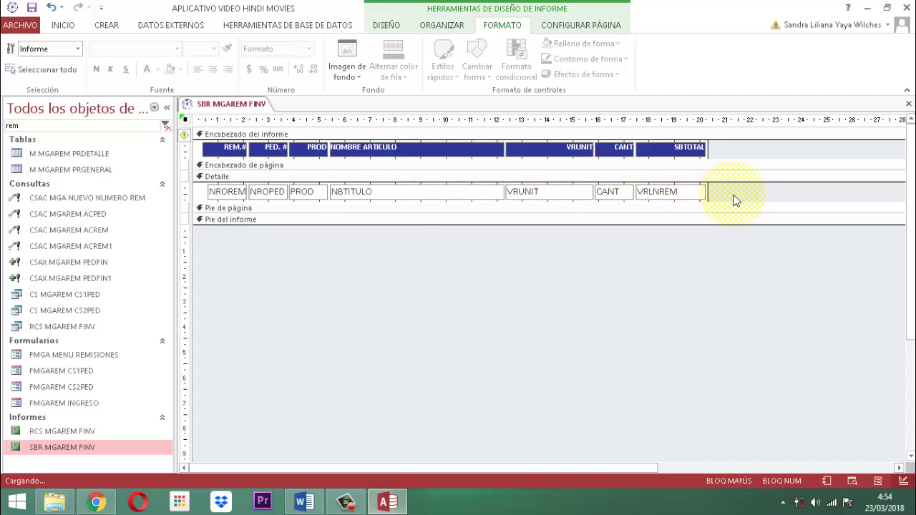
Make all the Detalle row text boxes bold with black font colour.
{"action": "mouse_move", "coordinate": [730, 192]}
{"action": "left_mouse_down"}
{"action": "mouse_move", "coordinate": [198, 194]}
{"action": "mouse_move", "coordinate": [208, 199]}
{"action": "left_mouse_up"}
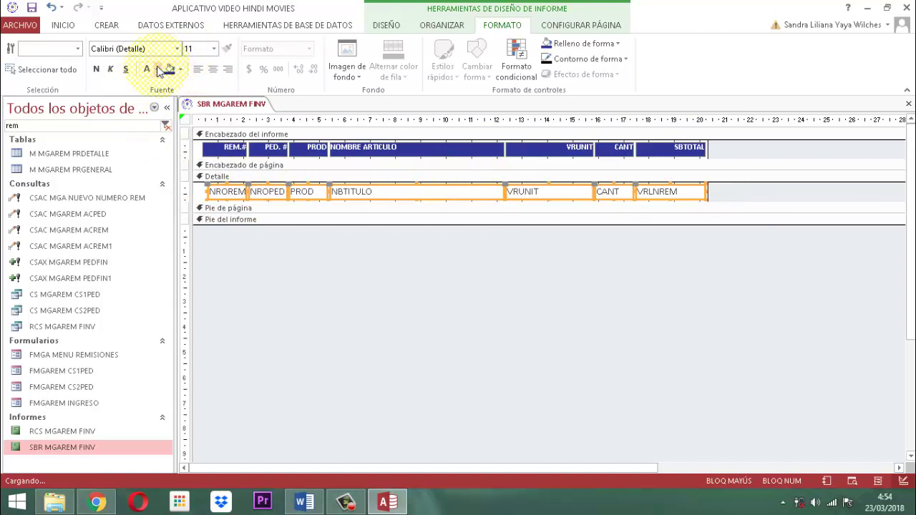
{"action": "left_click", "coordinate": [159, 70]}
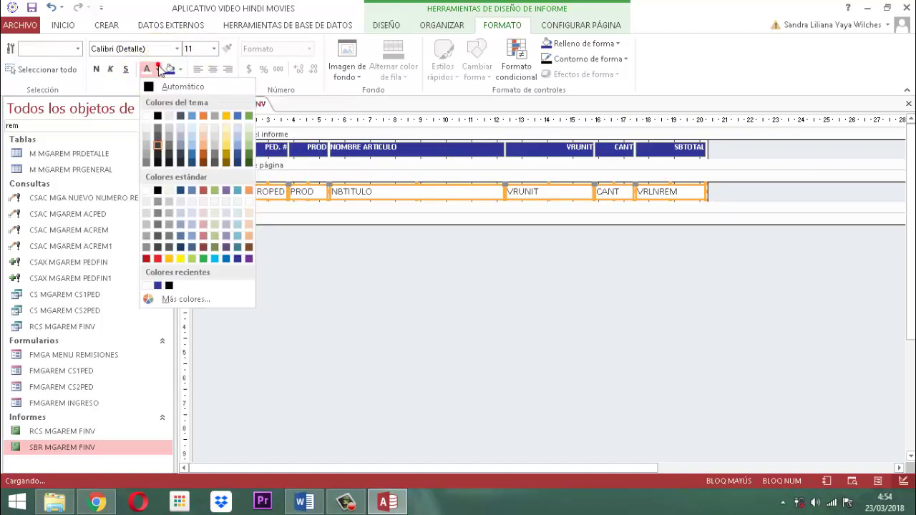
{"action": "left_click", "coordinate": [158, 117]}
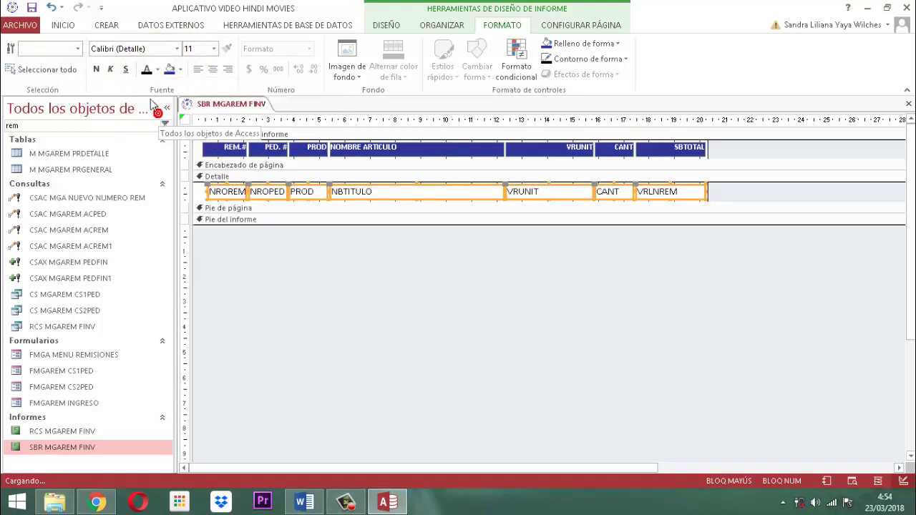
{"action": "left_click", "coordinate": [96, 69]}
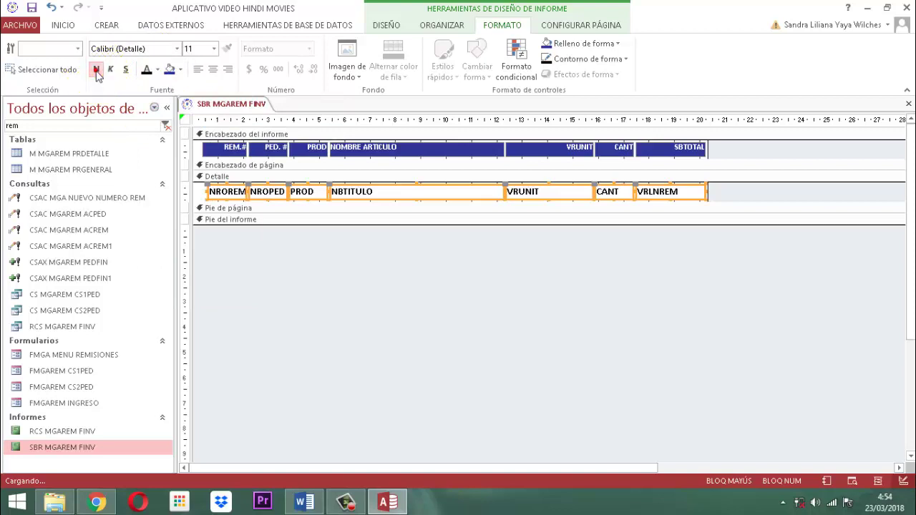
{"action": "left_click", "coordinate": [388, 305]}
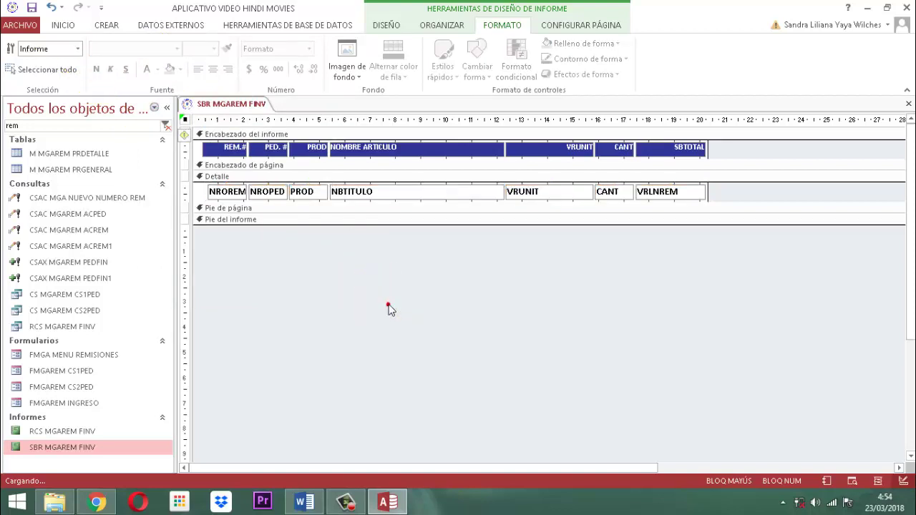
Select the Detalle section and view its alternate row colour choices.
{"action": "left_click", "coordinate": [201, 192]}
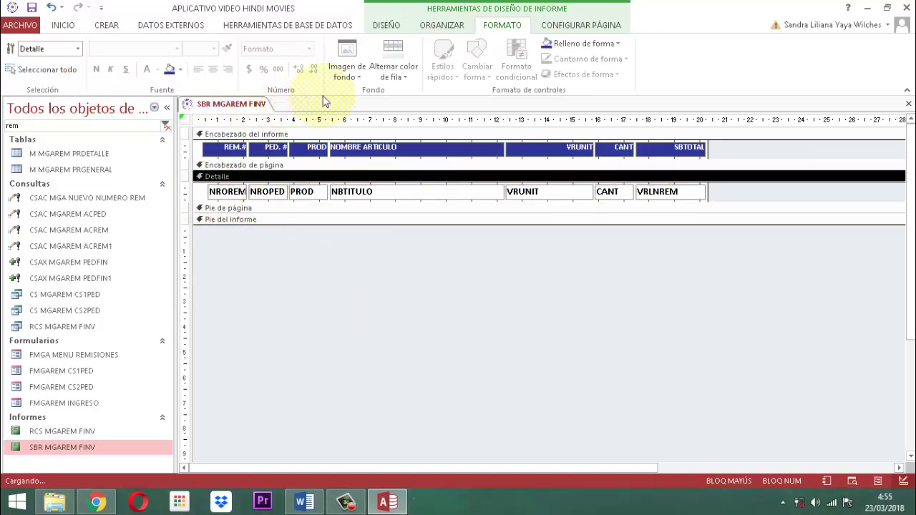
{"action": "left_click", "coordinate": [405, 77]}
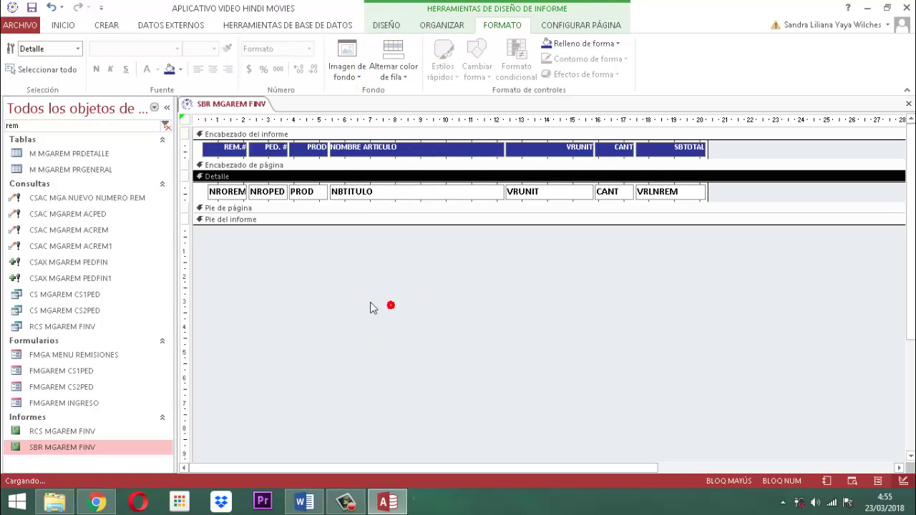
{"action": "left_click", "coordinate": [369, 305]}
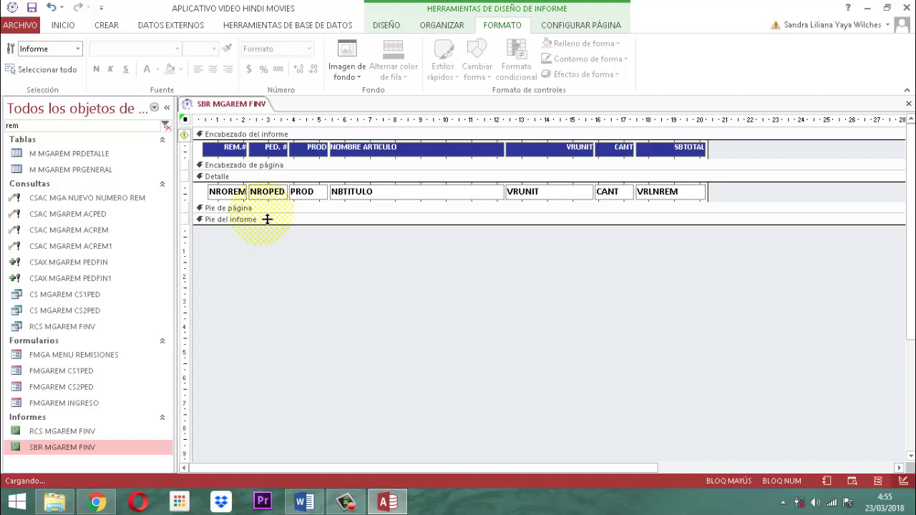
Enlarge the Pie de página section and draw an unbound text box in it.
{"action": "left_click_drag", "start_coordinate": [267, 219], "coordinate": [265, 234]}
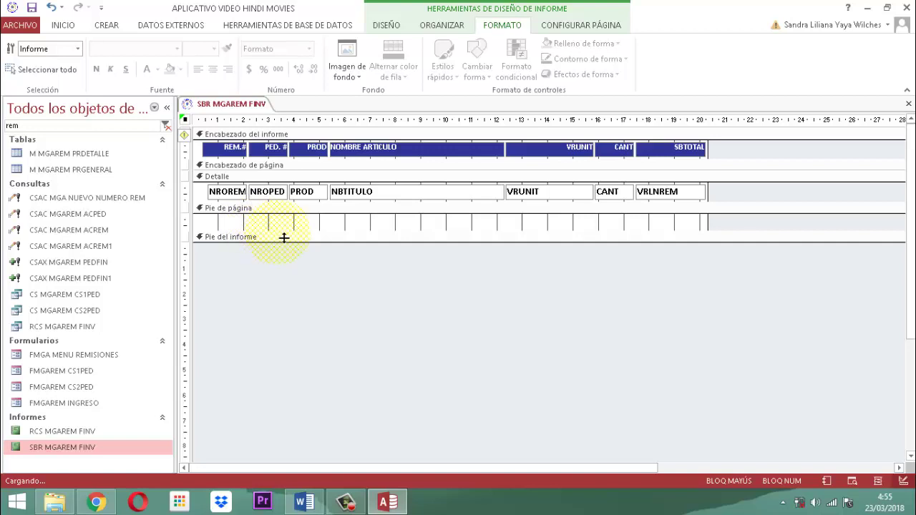
{"action": "left_click", "coordinate": [279, 230]}
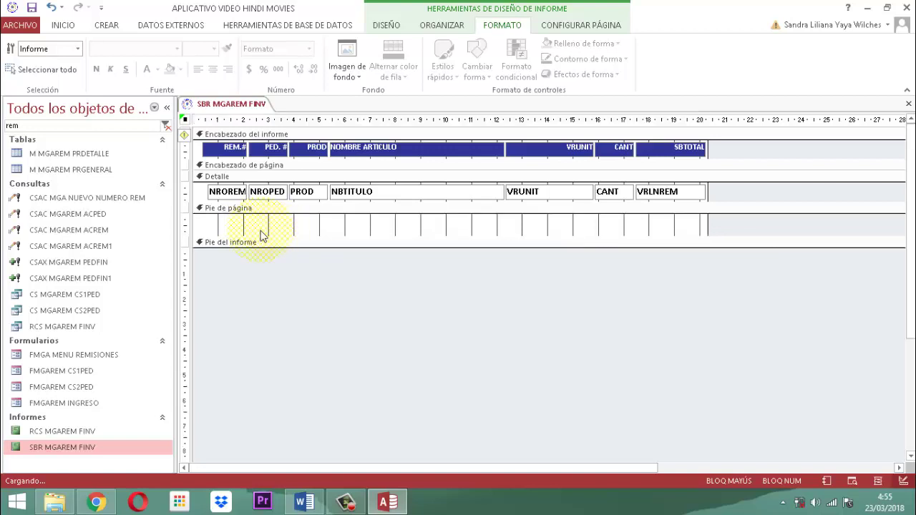
{"action": "left_click", "coordinate": [258, 230]}
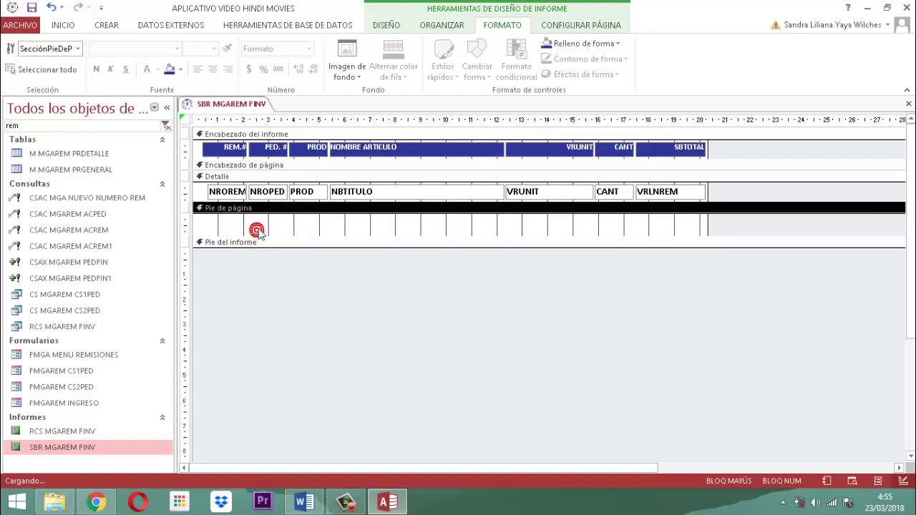
{"action": "left_click", "coordinate": [385, 26]}
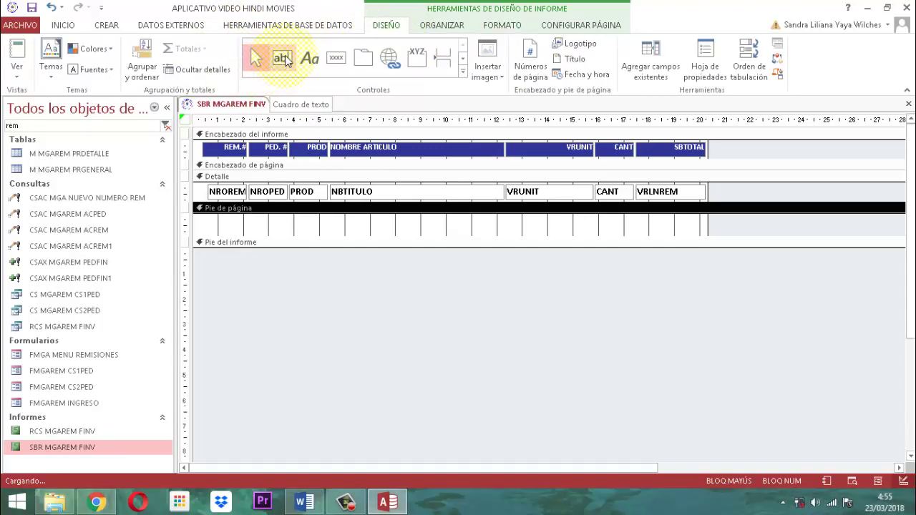
{"action": "left_click", "coordinate": [284, 59]}
{"action": "left_click", "coordinate": [270, 223]}
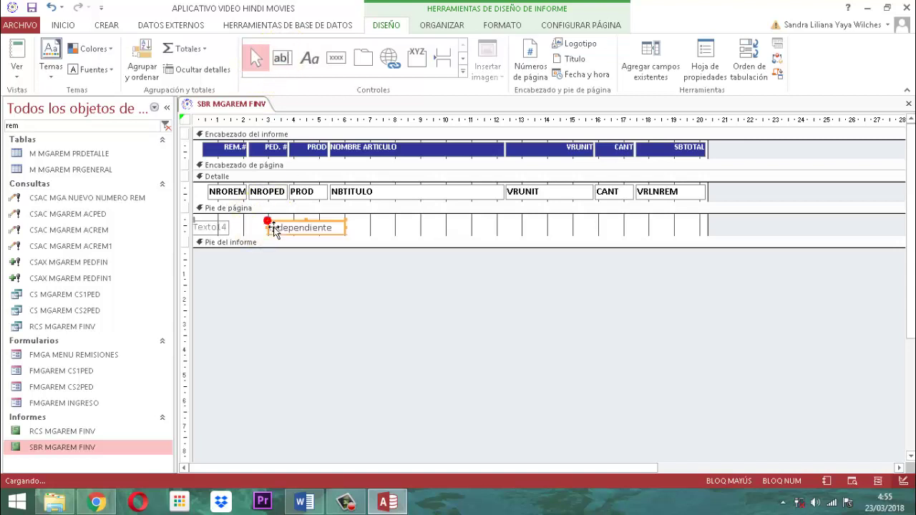
{"action": "left_click", "coordinate": [265, 290]}
{"action": "left_click", "coordinate": [229, 241]}
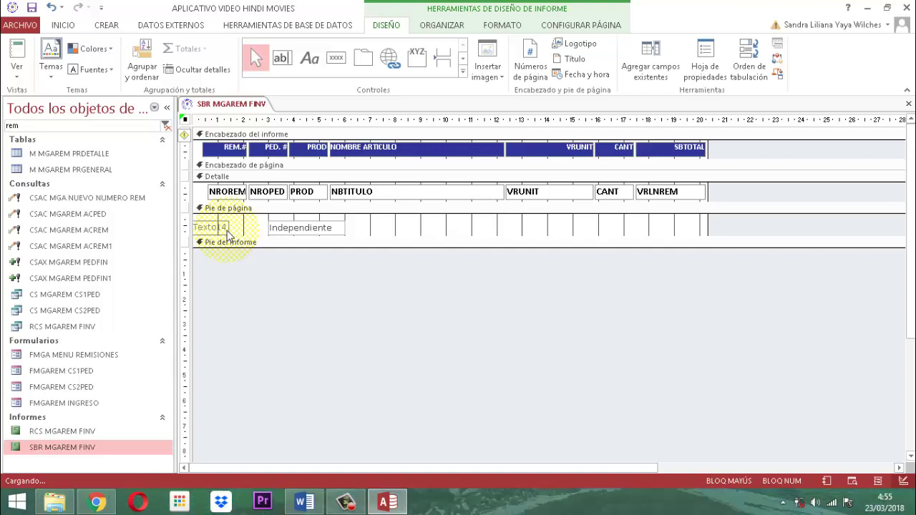
Delete the Texto14 label and move the Independiente text box to the footer's left edge.
{"action": "left_click", "coordinate": [226, 230]}
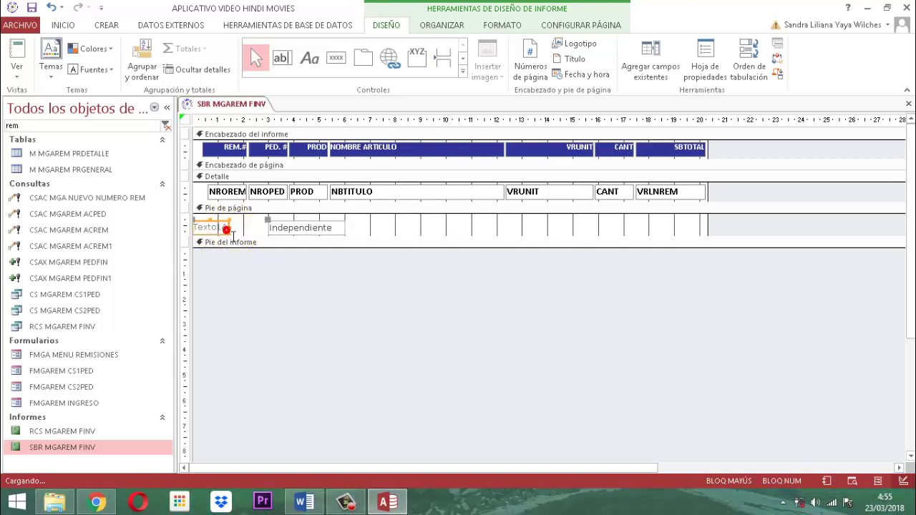
{"action": "key", "text": "Delete"}
{"action": "left_click", "coordinate": [286, 228]}
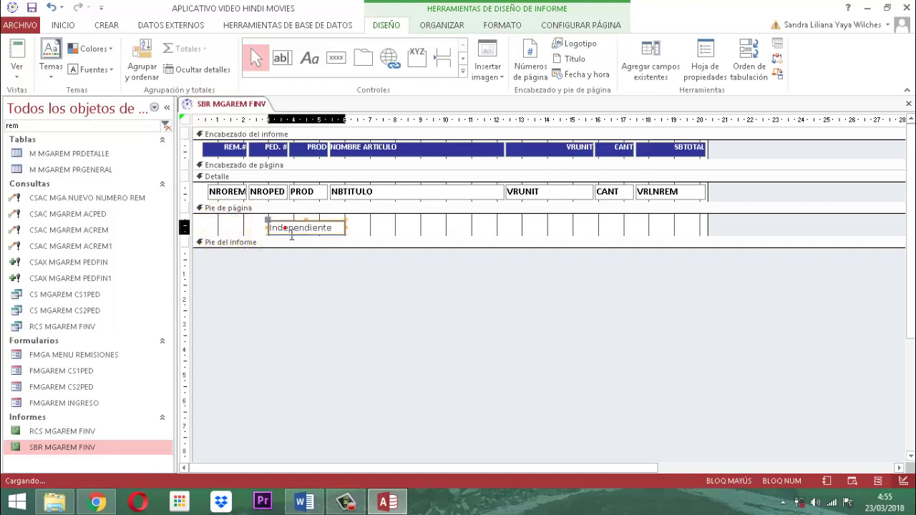
{"action": "left_click_drag", "start_coordinate": [292, 235], "coordinate": [273, 235]}
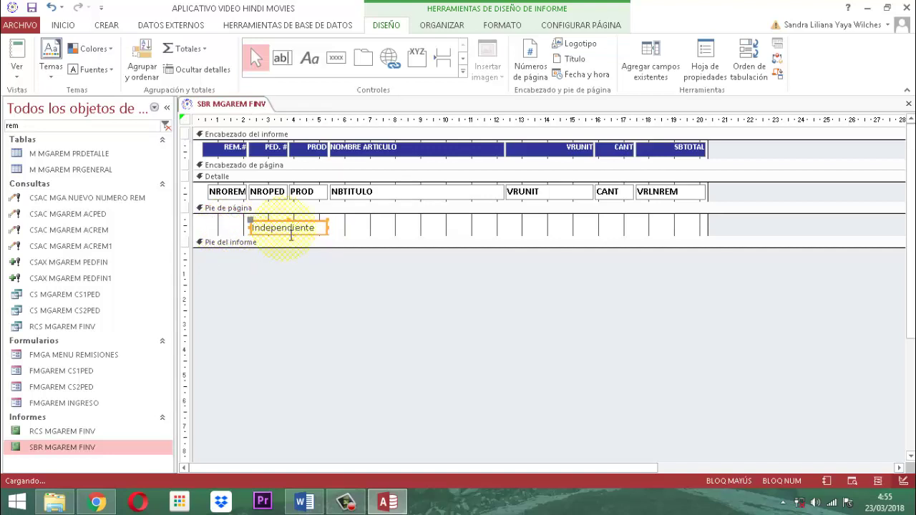
{"action": "key", "text": "Left"}
{"action": "key", "text": "Left"}
{"action": "key", "text": "Left"}
{"action": "key", "text": "Left"}
{"action": "key", "text": "Left"}
{"action": "key", "text": "Left"}
{"action": "key", "text": "Left"}
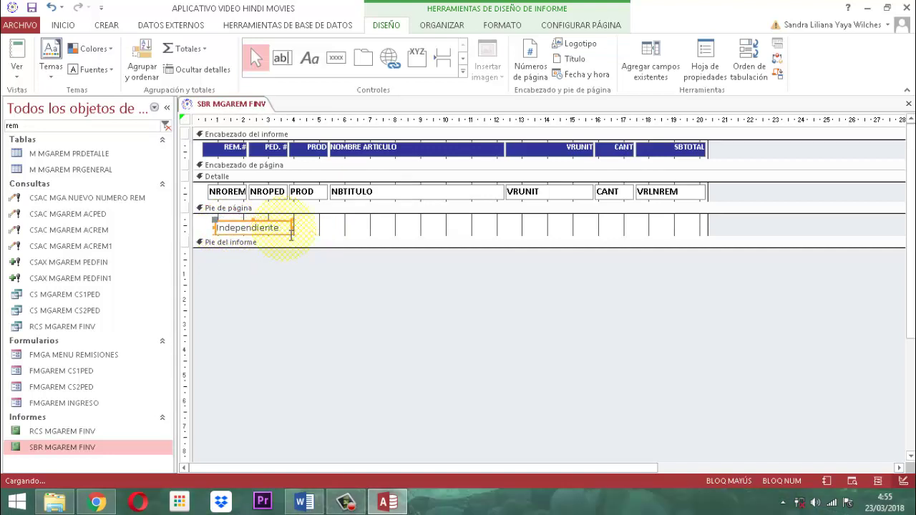
{"action": "key", "text": "Left"}
{"action": "key", "text": "Left"}
{"action": "key", "text": "Up"}
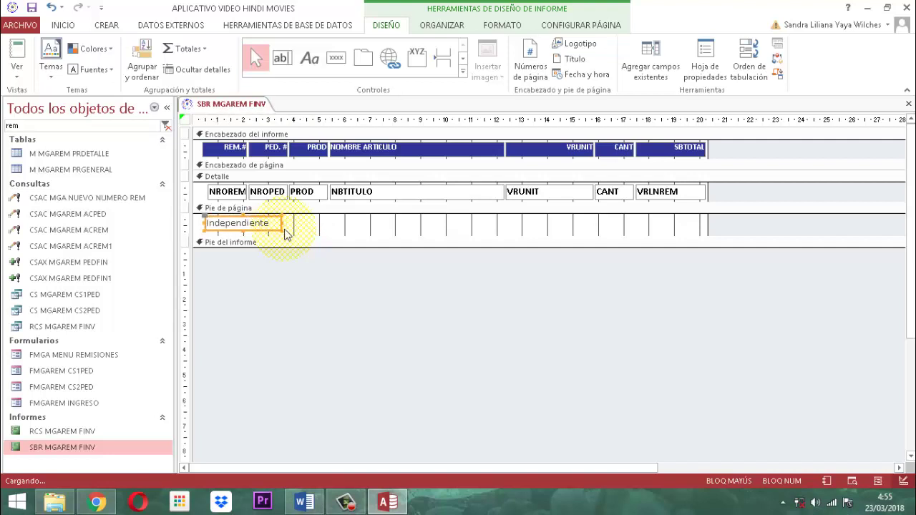
{"action": "left_click", "coordinate": [279, 276]}
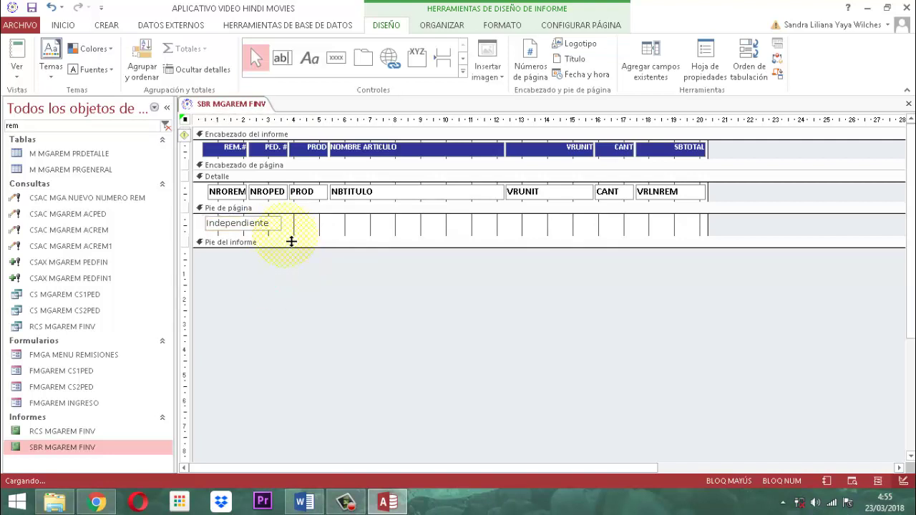
Make the Independiente footer text box bold.
{"action": "left_click", "coordinate": [271, 230]}
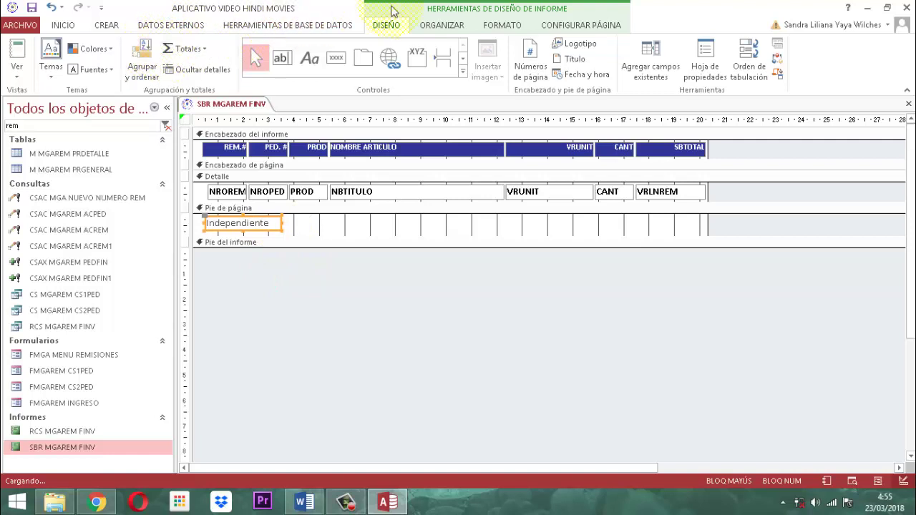
{"action": "left_click", "coordinate": [503, 25]}
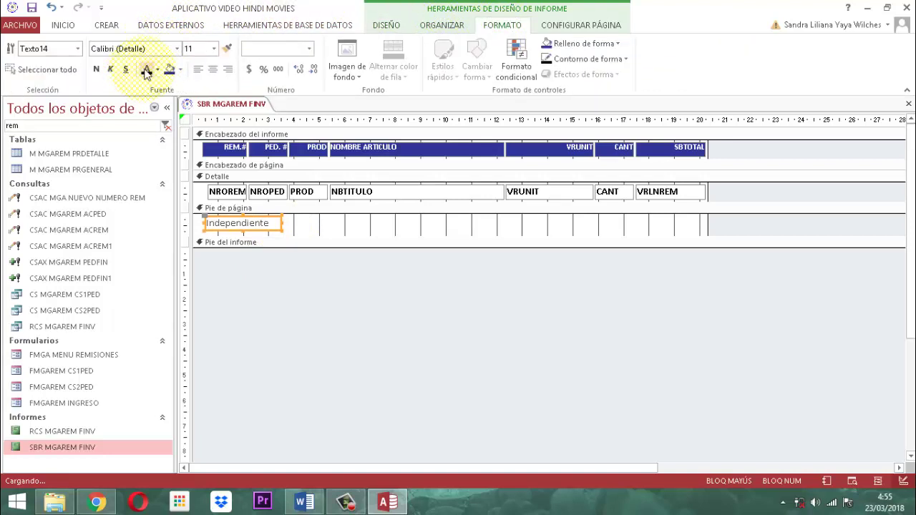
{"action": "left_click", "coordinate": [97, 69]}
{"action": "left_click", "coordinate": [261, 320]}
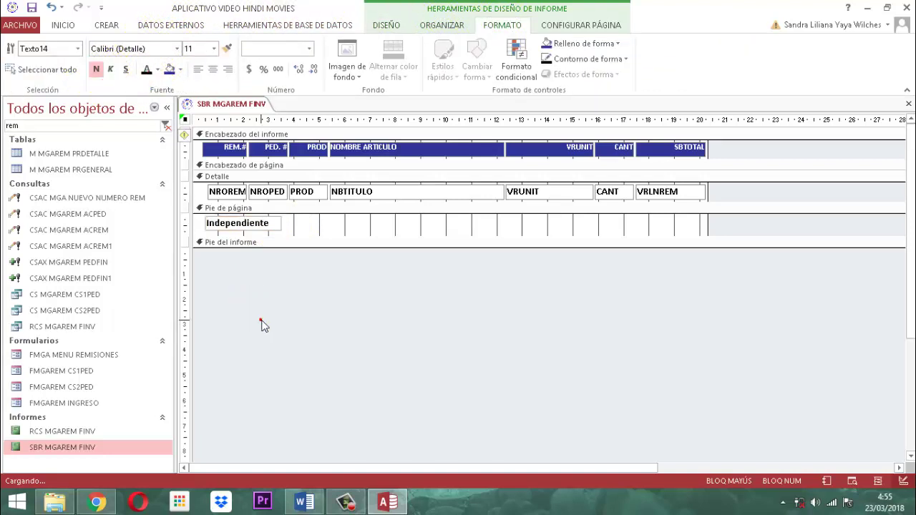
{"action": "left_click", "coordinate": [241, 226]}
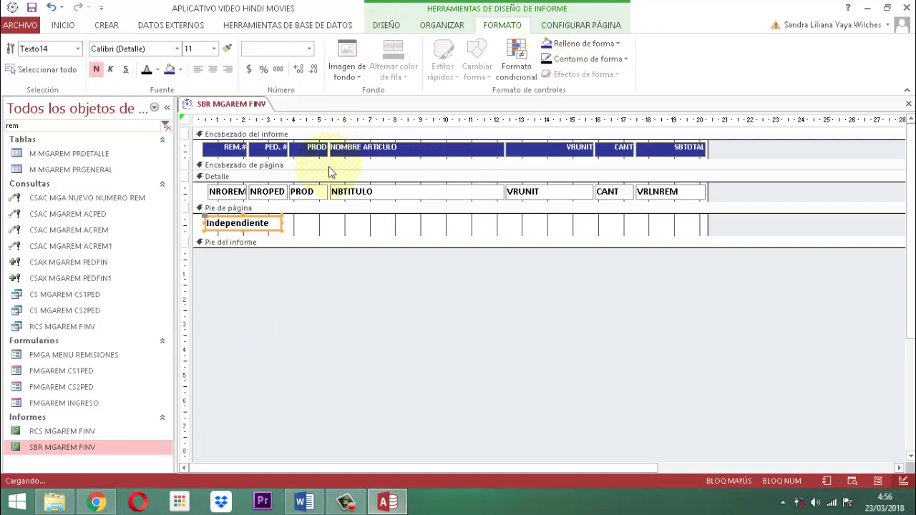
Start the footer box's Origen del control expression with the Cuenta function.
{"action": "left_click", "coordinate": [386, 25]}
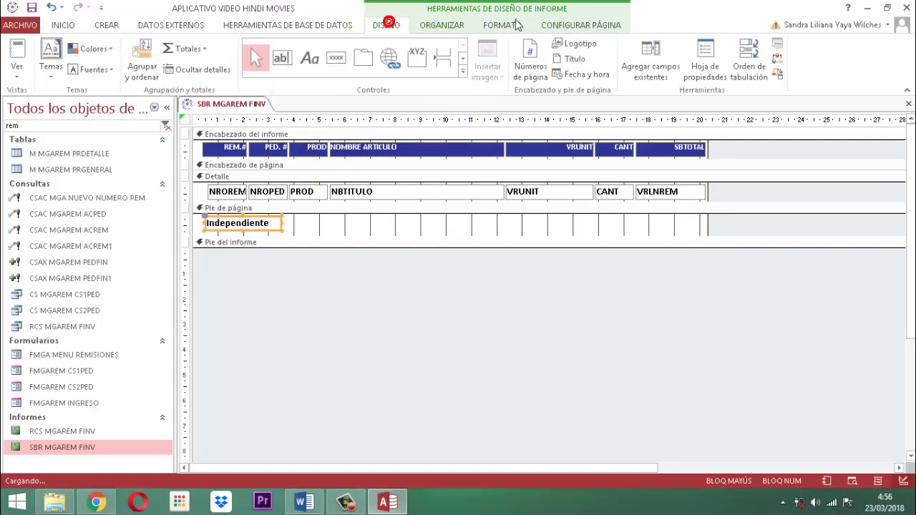
{"action": "left_click", "coordinate": [701, 70]}
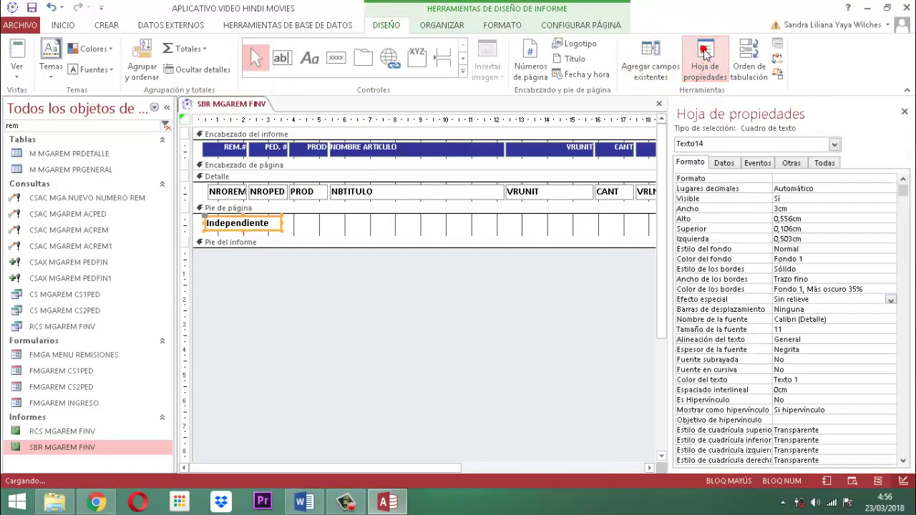
{"action": "left_click", "coordinate": [724, 162]}
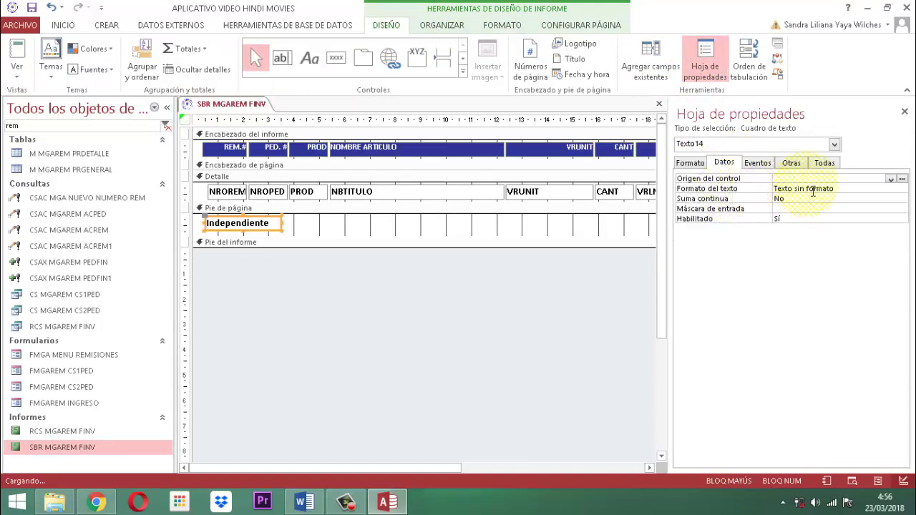
{"action": "left_click", "coordinate": [902, 179]}
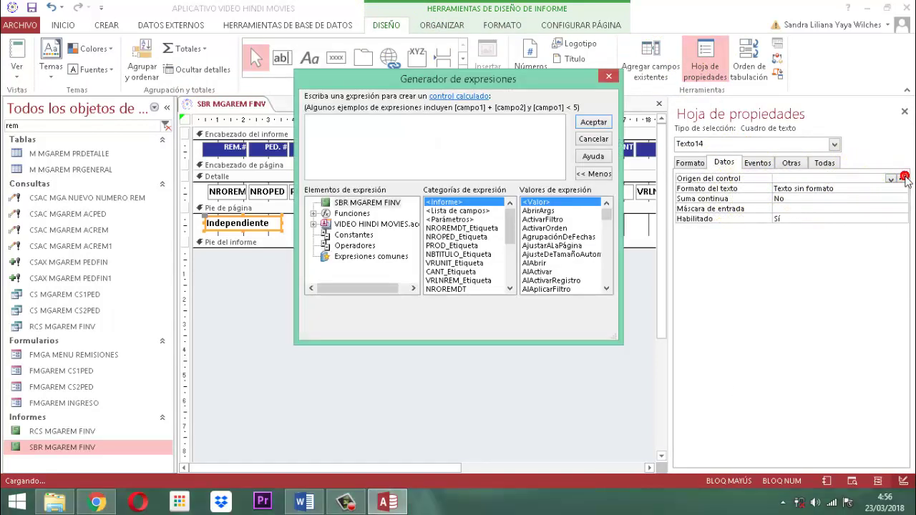
{"action": "type", "text": "=cUE"}
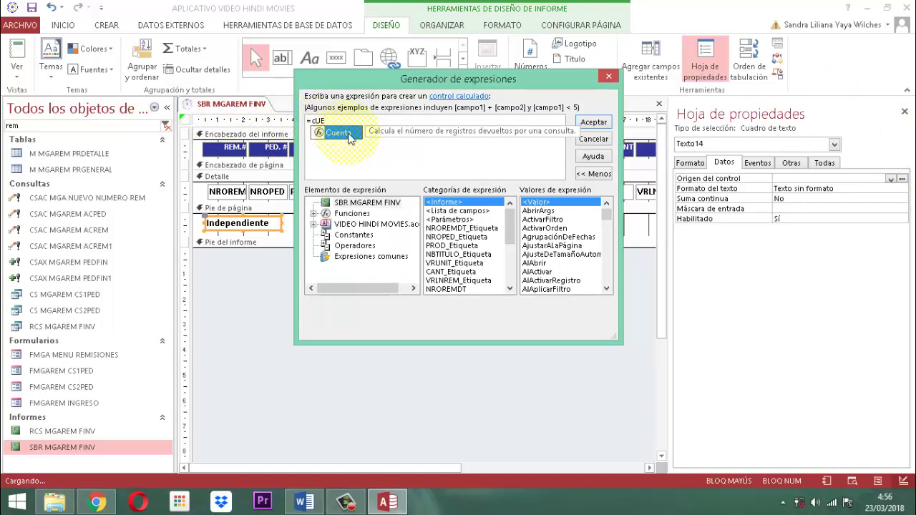
{"action": "left_click", "coordinate": [350, 137]}
{"action": "left_click", "coordinate": [350, 137]}
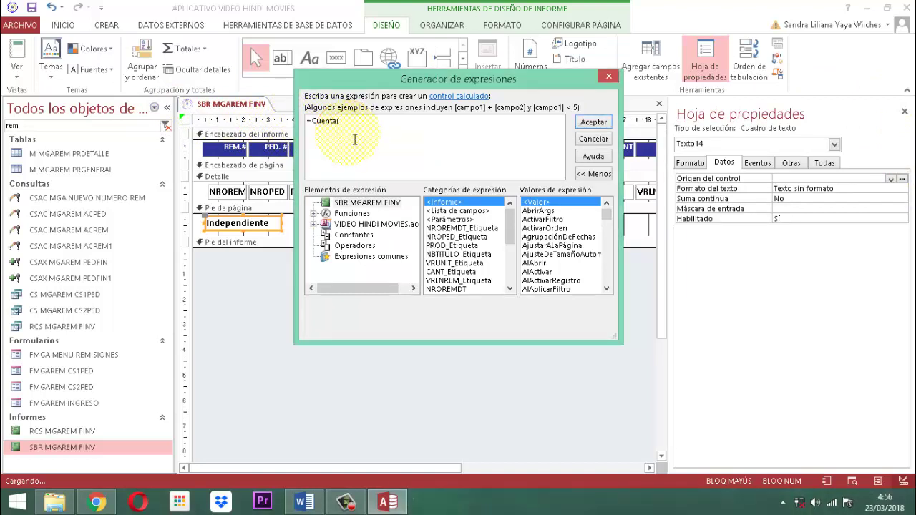
Complete the source as =Cuenta(*) & " Artículos en el despacho de esta remisión " and accept it.
{"action": "type", "text": "*"}
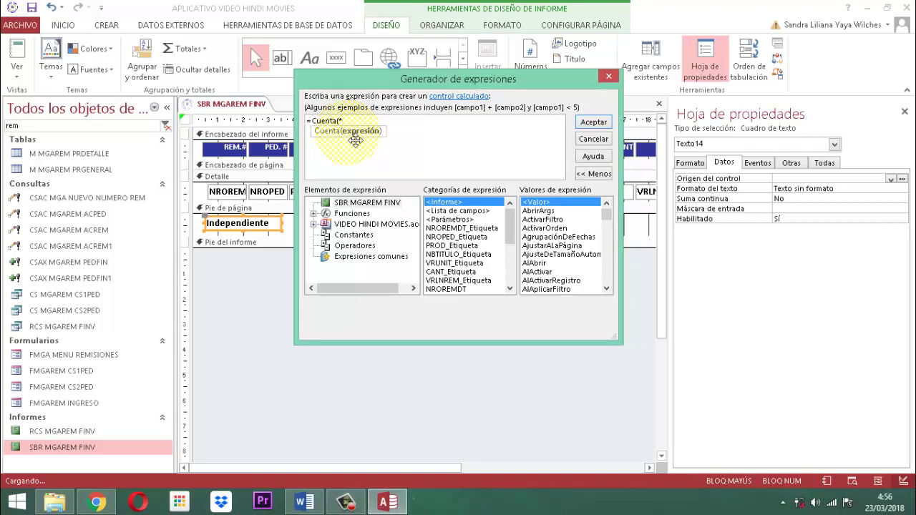
{"action": "type", "text": ") & \""}
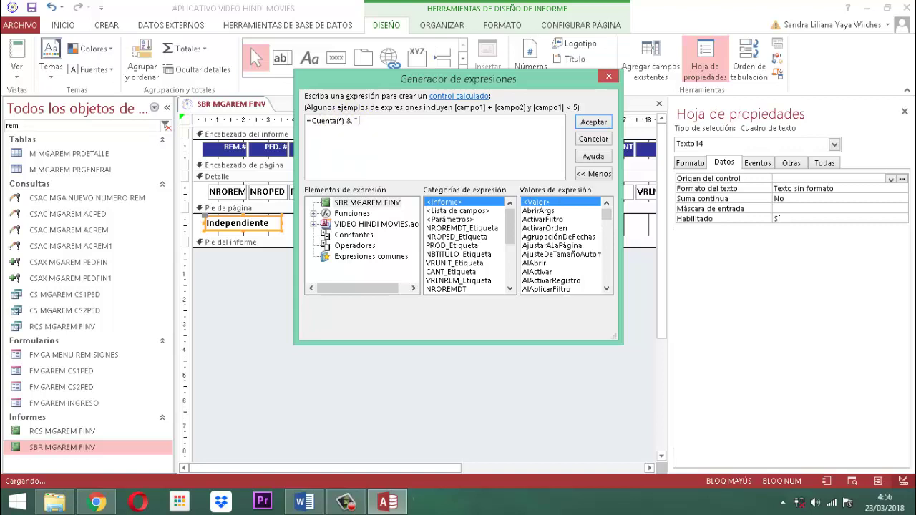
{"action": "left_click", "coordinate": [354, 139]}
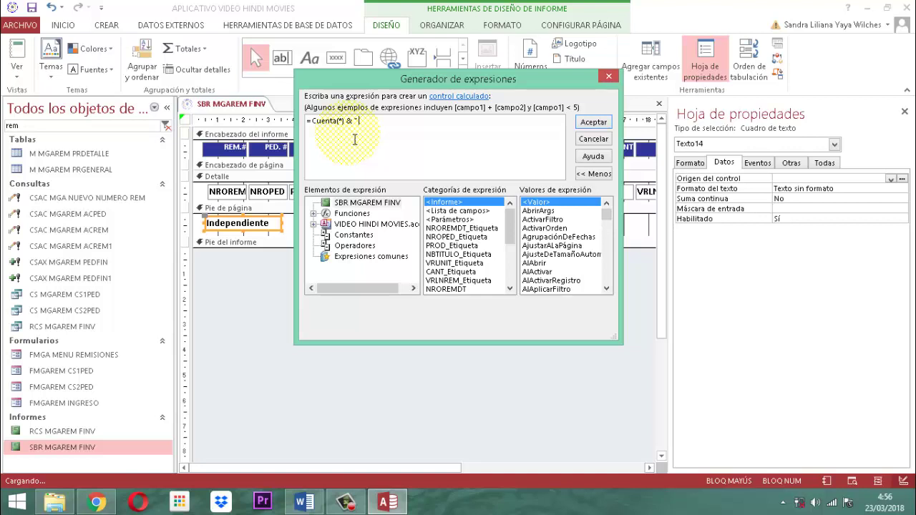
{"action": "type", "text": "aR"}
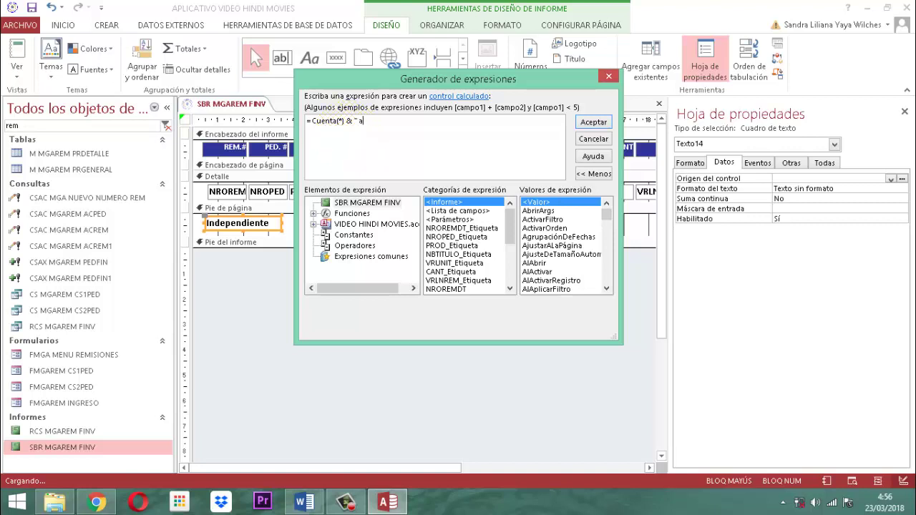
{"action": "key", "text": "Caps_Lock"}
{"action": "key", "text": "BackSpace"}
{"action": "type", "text": "A"}
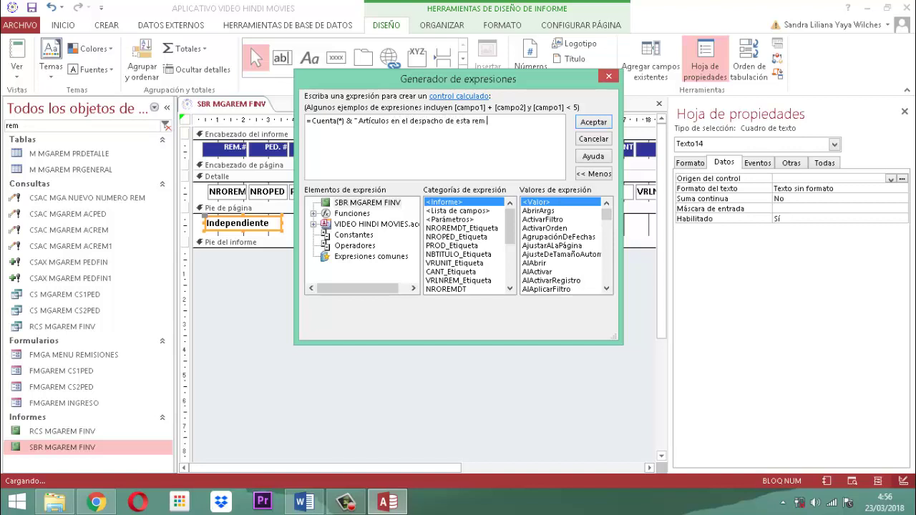
{"action": "left_click", "coordinate": [354, 140]}
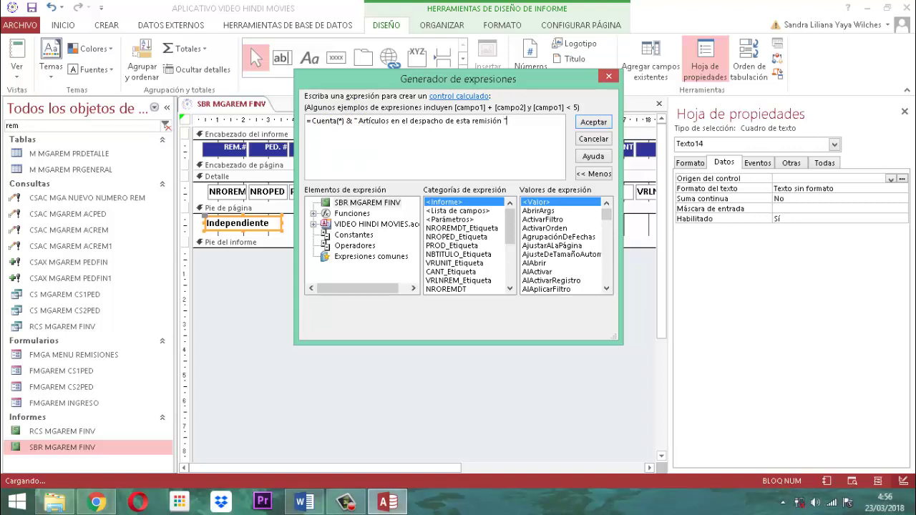
{"action": "left_click", "coordinate": [593, 122]}
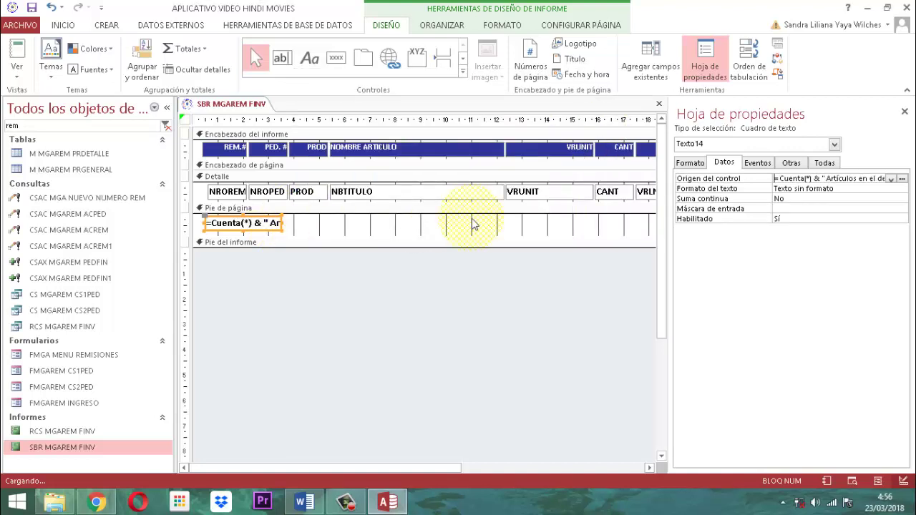
Close the Property Sheet and widen the footer count box to show its full expression.
{"action": "left_click", "coordinate": [905, 112]}
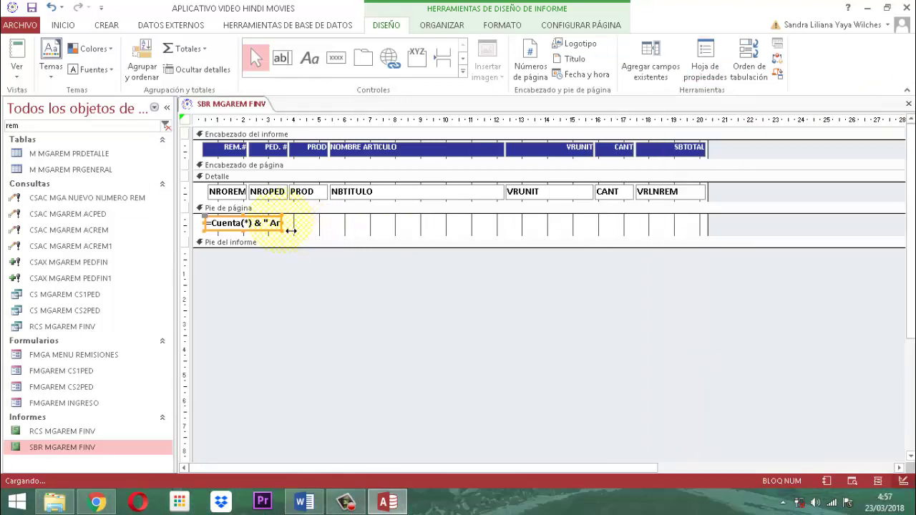
{"action": "left_click_drag", "start_coordinate": [291, 231], "coordinate": [472, 231]}
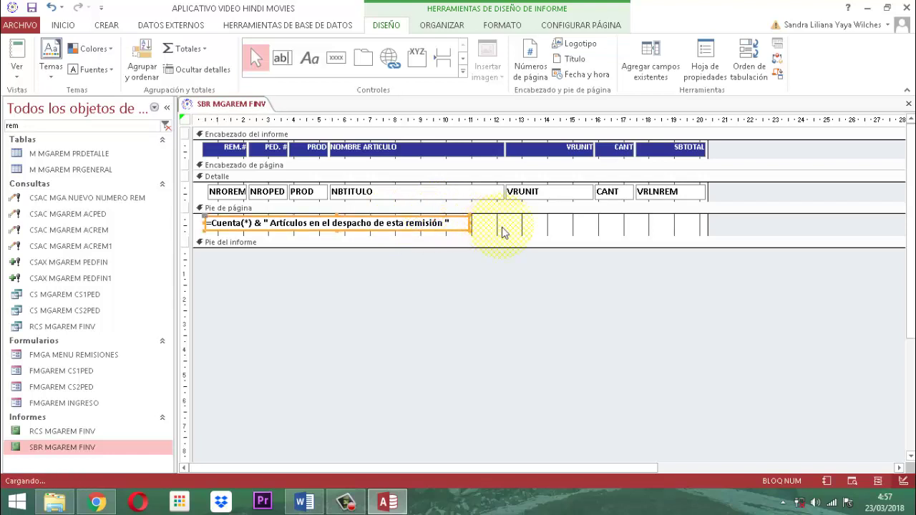
{"action": "left_click", "coordinate": [491, 232]}
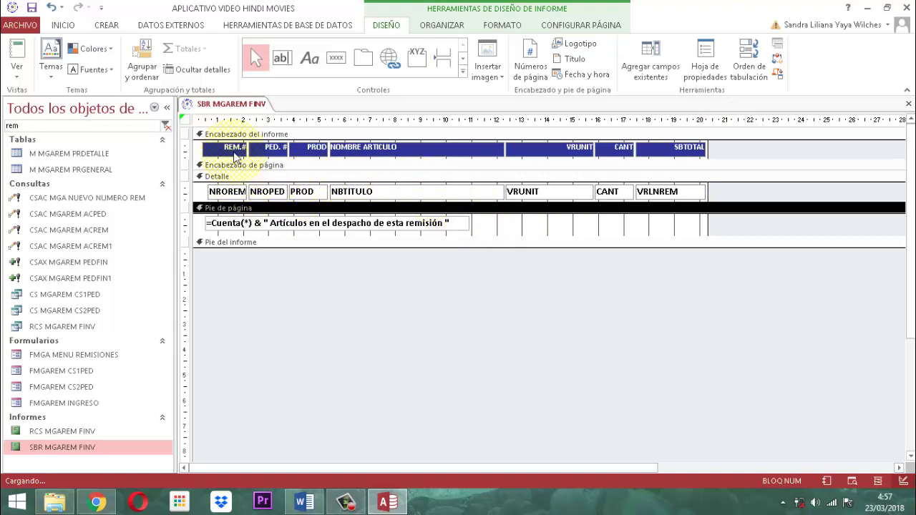
Left-align the REM.#, PED.# and PROD headings together with their detail fields.
{"action": "left_click", "coordinate": [234, 152]}
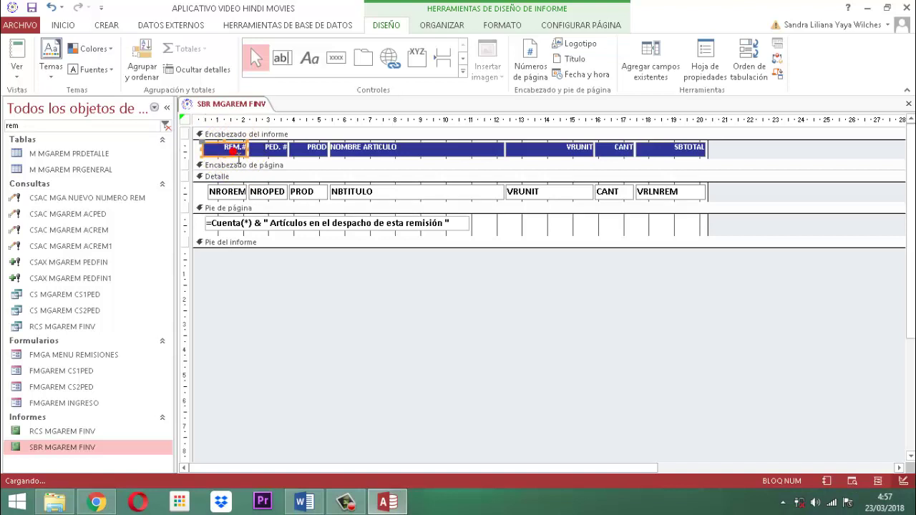
{"action": "left_click", "coordinate": [227, 192], "text": "shift"}
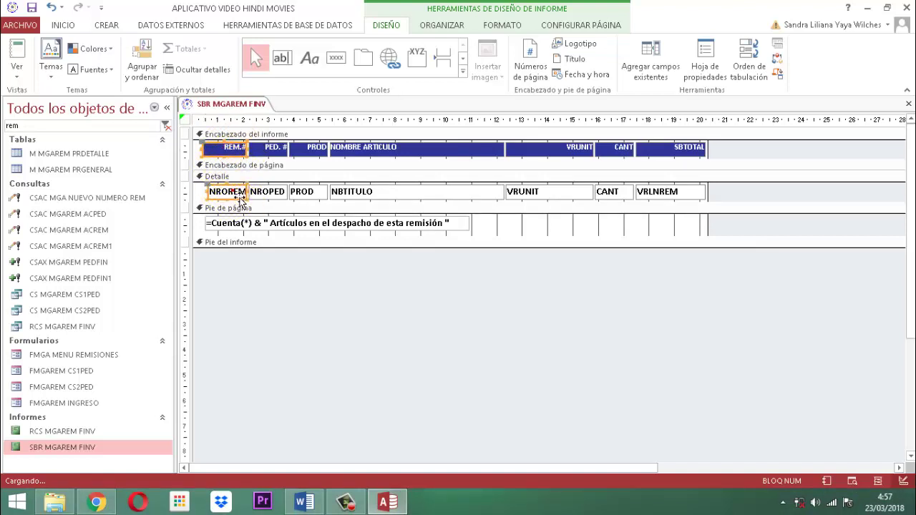
{"action": "left_click", "coordinate": [275, 148], "text": "shift"}
{"action": "left_click", "coordinate": [278, 194], "text": "shift"}
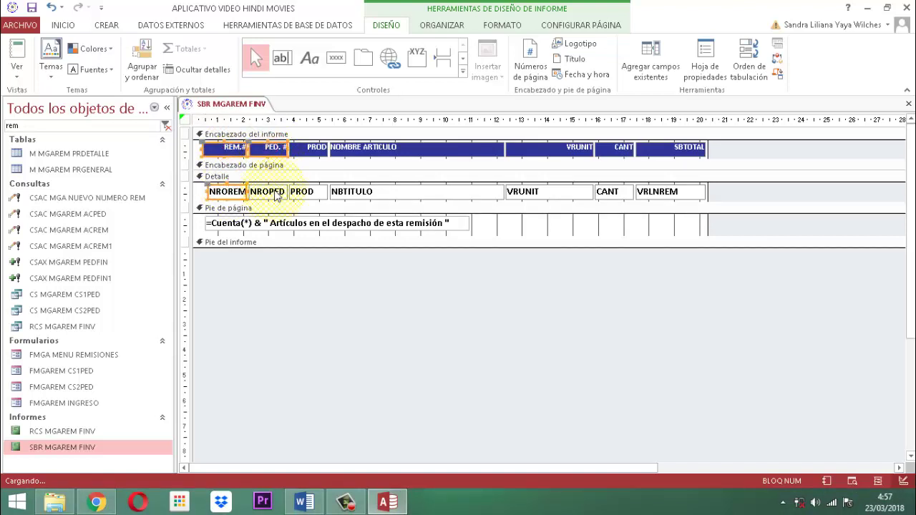
{"action": "left_click", "coordinate": [313, 148], "text": "shift"}
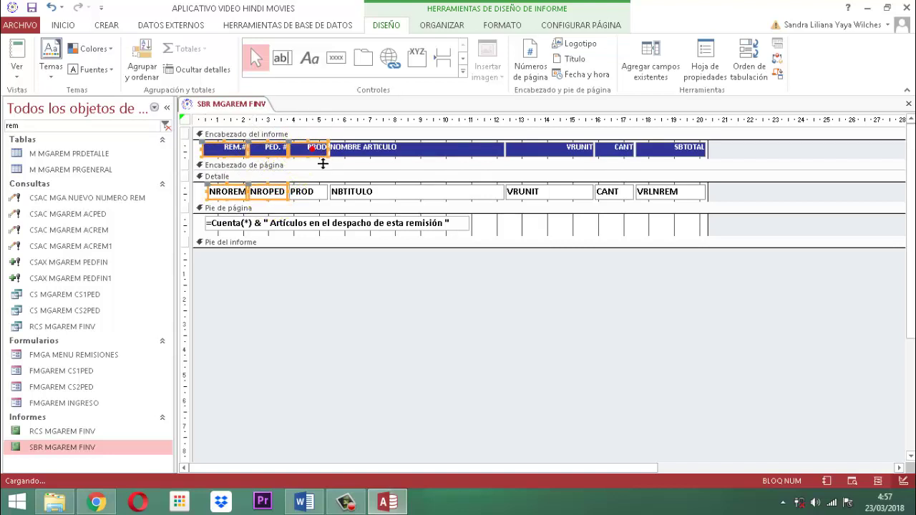
{"action": "left_click", "coordinate": [316, 193], "text": "shift"}
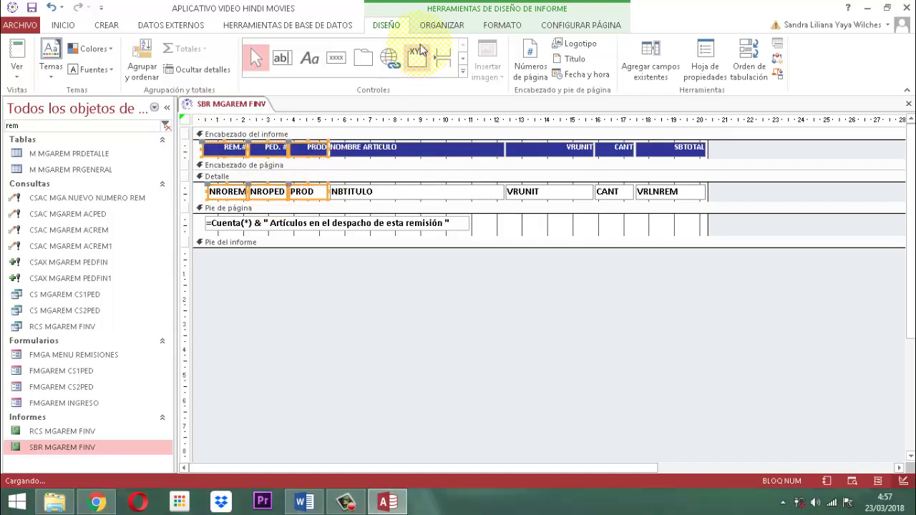
{"action": "left_click", "coordinate": [502, 25]}
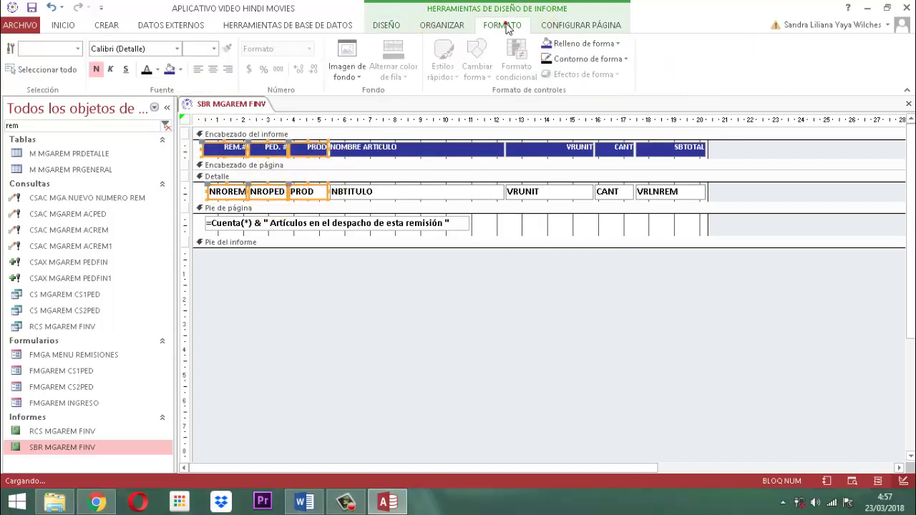
{"action": "left_click", "coordinate": [198, 69]}
{"action": "left_click", "coordinate": [369, 388]}
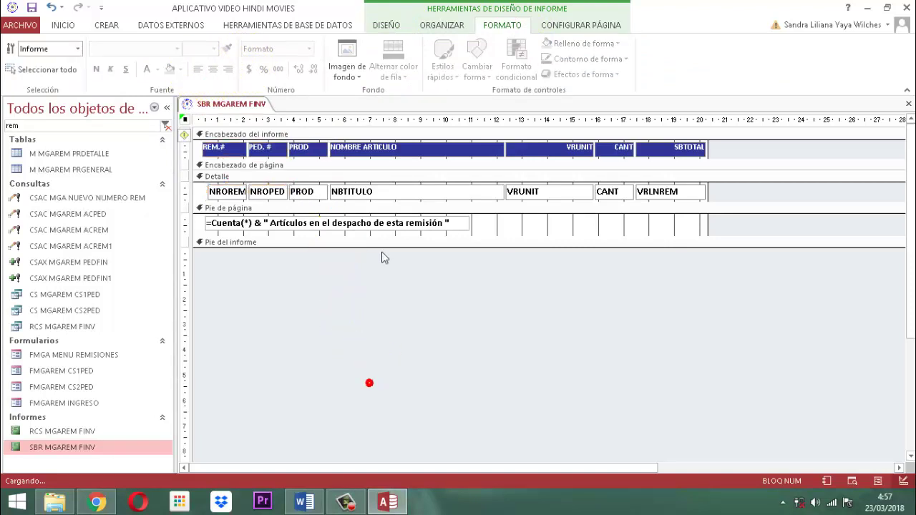
Narrow the NOMBRE ARTICULO heading and NBTITULO field together from the right edge.
{"action": "left_click", "coordinate": [384, 156]}
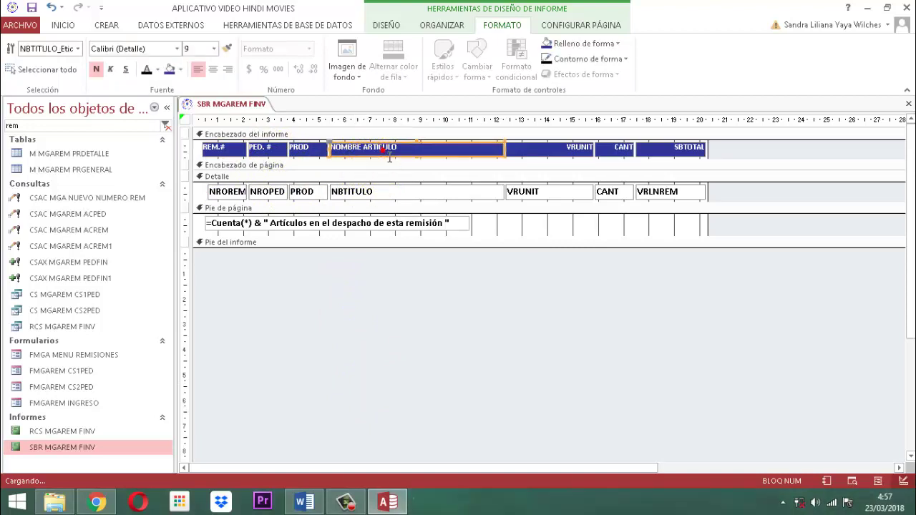
{"action": "left_click", "coordinate": [386, 198], "text": "shift"}
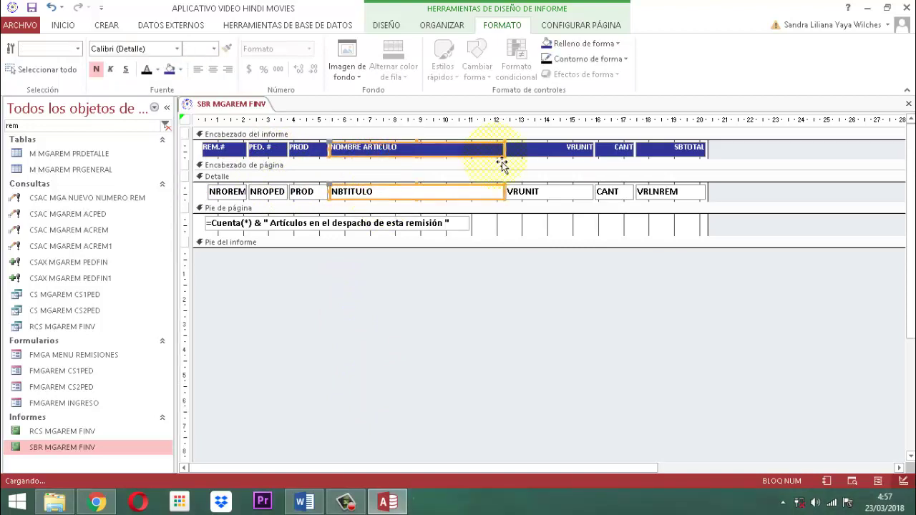
{"action": "left_click_drag", "start_coordinate": [515, 158], "coordinate": [495, 159]}
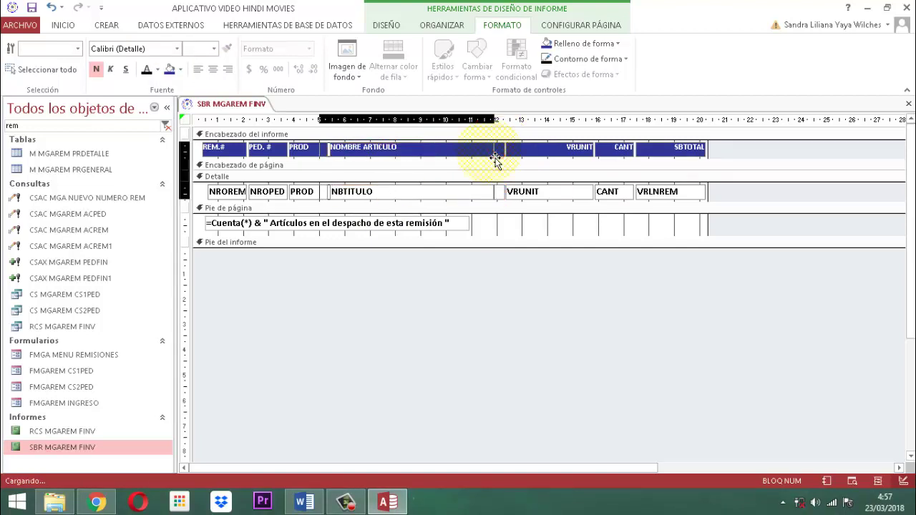
{"action": "key", "text": "ctrl+z"}
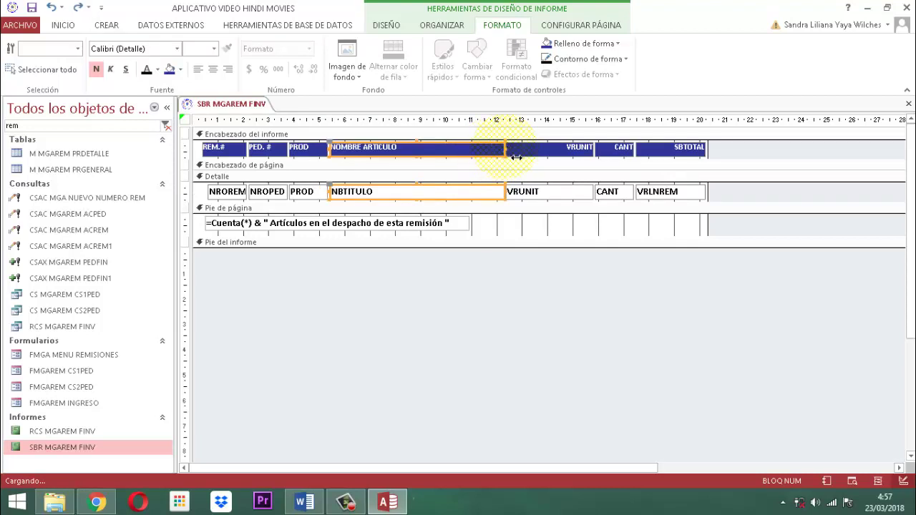
{"action": "left_click_drag", "start_coordinate": [516, 157], "coordinate": [477, 157]}
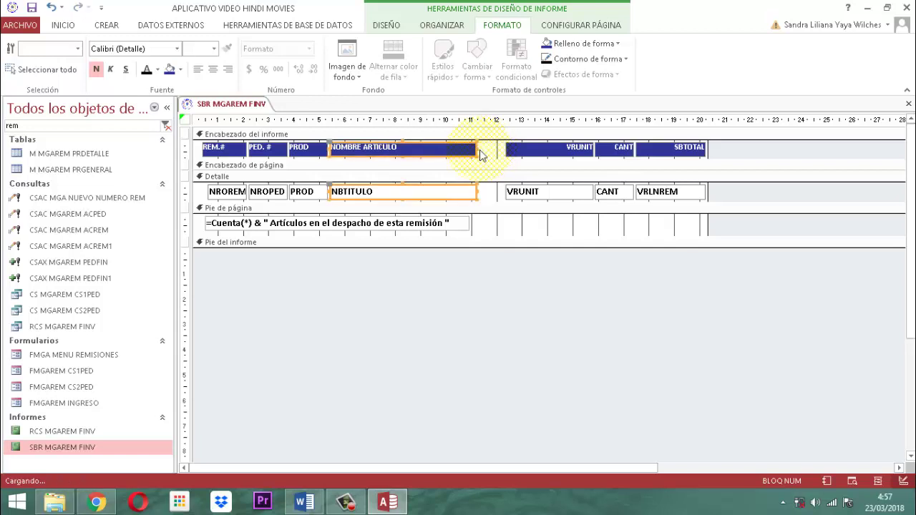
{"action": "left_click", "coordinate": [520, 337]}
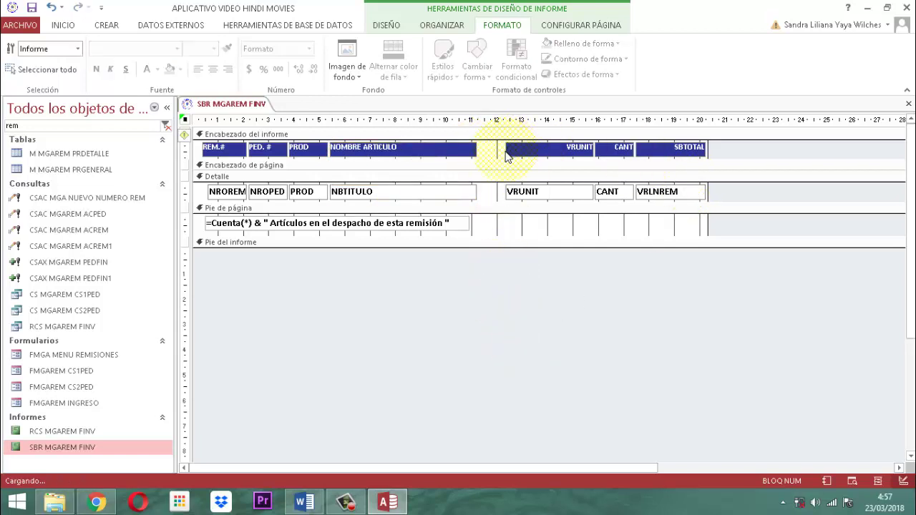
Right-align the VRUNIT, CANT and VRLNREM detail fields.
{"action": "left_click", "coordinate": [531, 157]}
{"action": "left_click", "coordinate": [532, 191]}
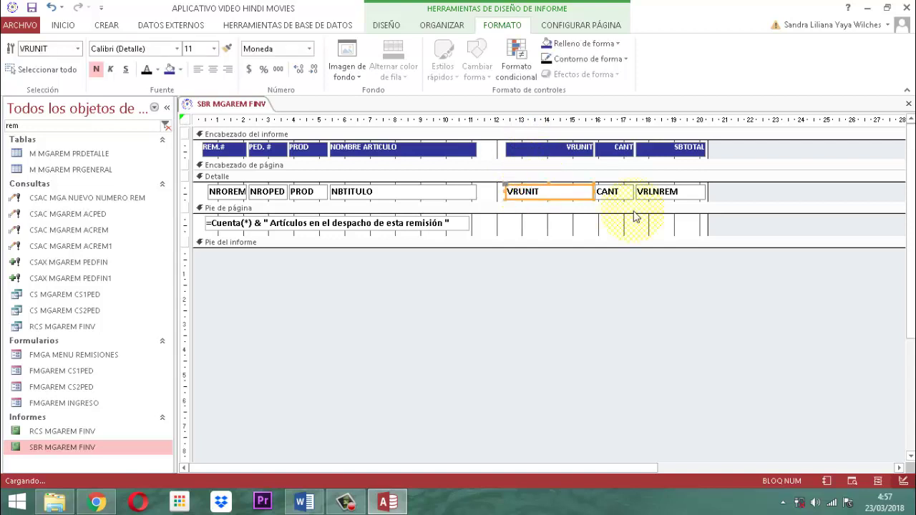
{"action": "left_click", "coordinate": [614, 191], "text": "shift"}
{"action": "left_click", "coordinate": [659, 193], "text": "shift"}
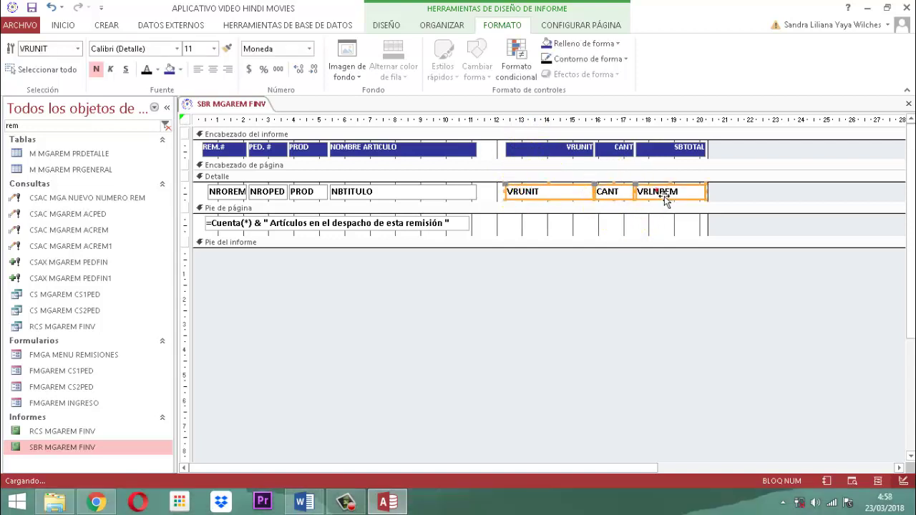
{"action": "left_click", "coordinate": [228, 69]}
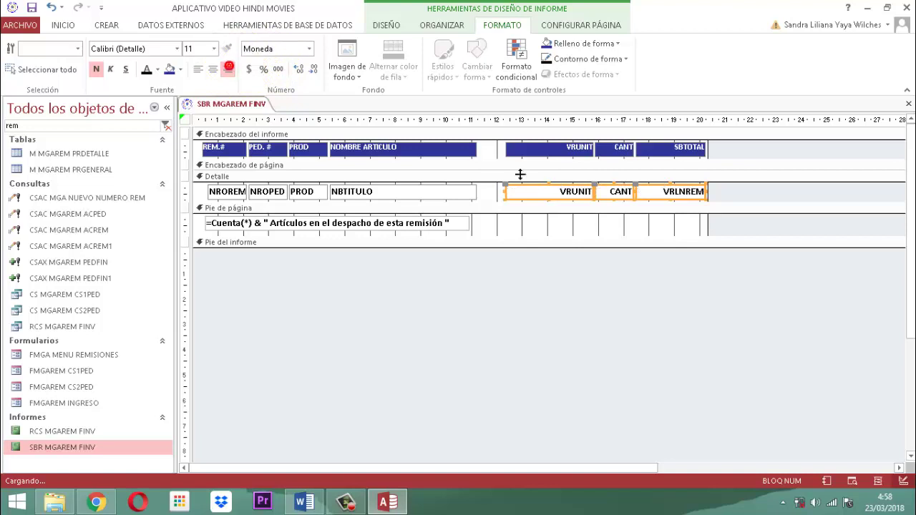
{"action": "left_click", "coordinate": [572, 337]}
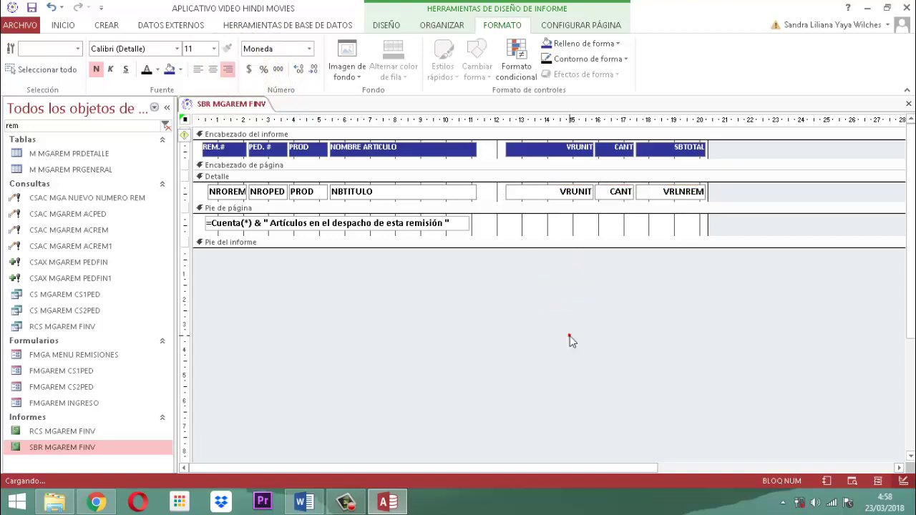
Set all seven Detalle row fields to font size 9.
{"action": "left_click", "coordinate": [521, 195]}
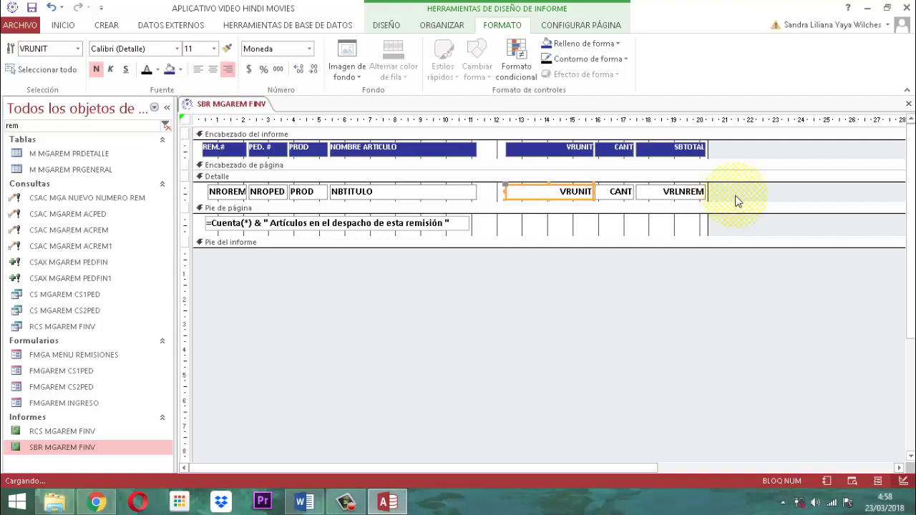
{"action": "left_click", "coordinate": [733, 197]}
{"action": "left_click_drag", "start_coordinate": [733, 197], "coordinate": [209, 187]}
{"action": "left_click", "coordinate": [214, 49]}
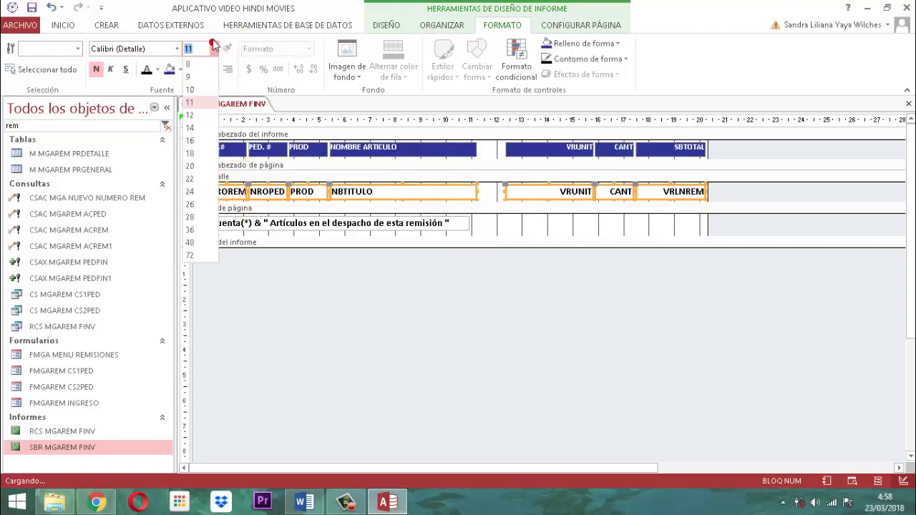
{"action": "left_click", "coordinate": [192, 75]}
{"action": "left_click", "coordinate": [624, 388]}
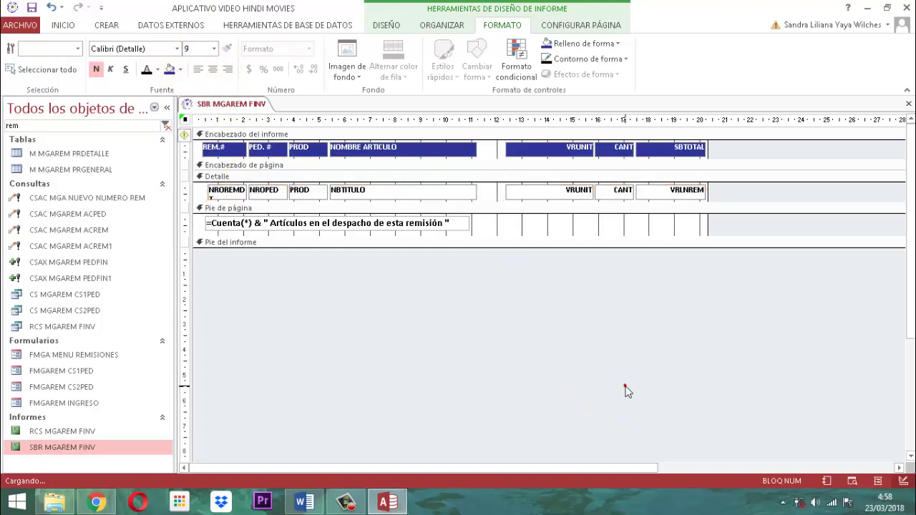
Narrow the VRUNIT heading and field from their left edge.
{"action": "left_click", "coordinate": [537, 120]}
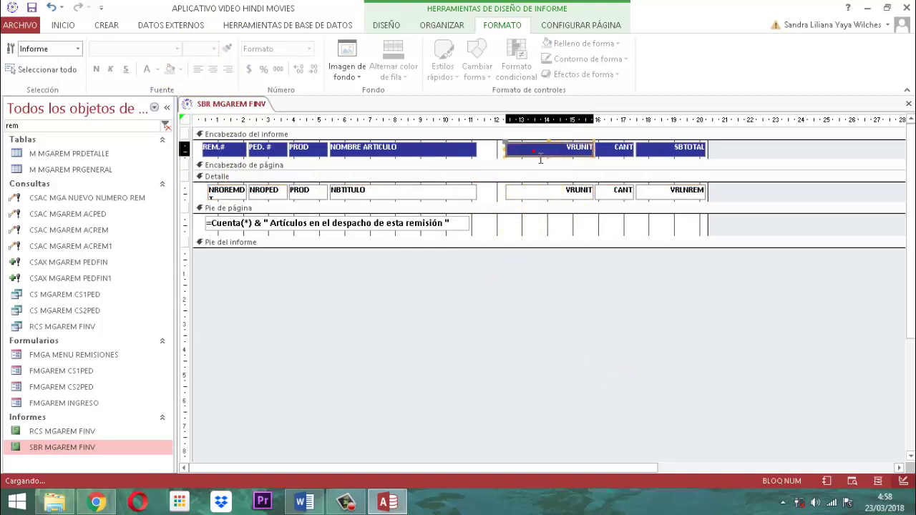
{"action": "left_click", "coordinate": [536, 195]}
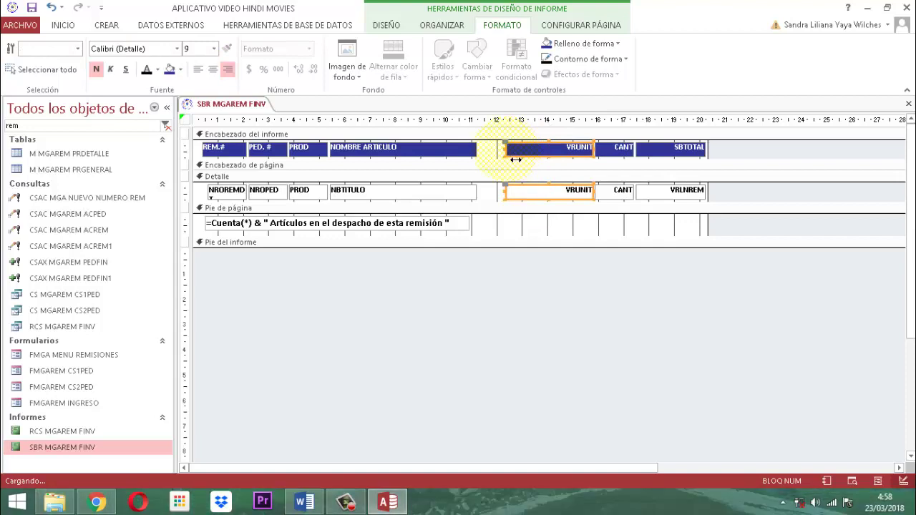
{"action": "left_click_drag", "start_coordinate": [515, 158], "coordinate": [529, 158]}
{"action": "left_click", "coordinate": [594, 310]}
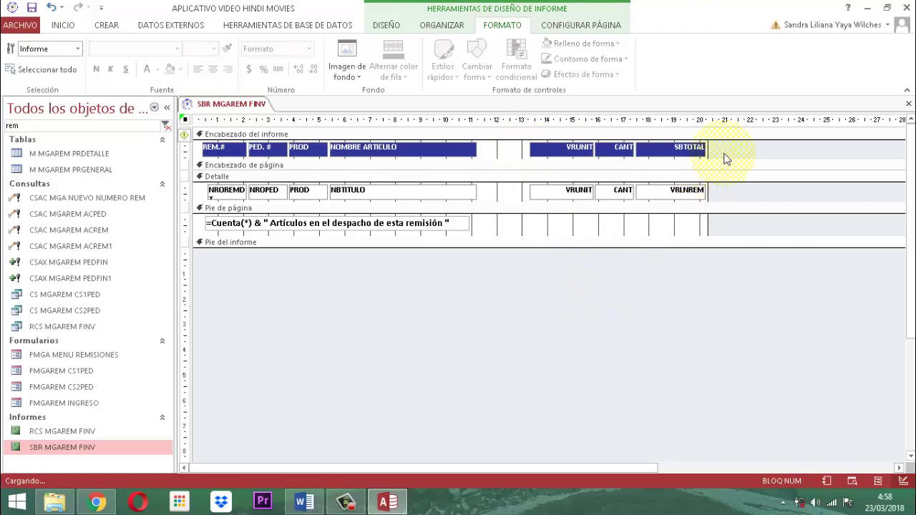
Shift the last three columns left and reduce the subreport's overall width.
{"action": "left_click", "coordinate": [663, 155]}
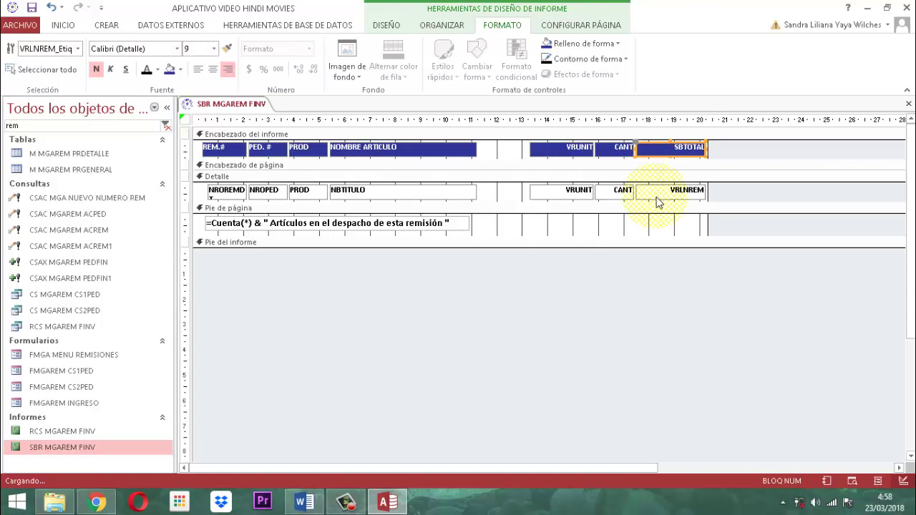
{"action": "left_click_drag", "start_coordinate": [724, 142], "coordinate": [541, 207]}
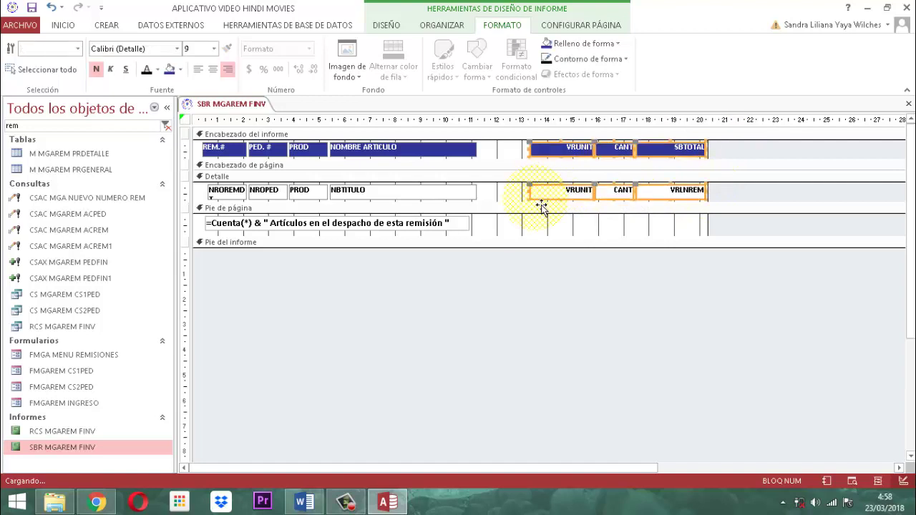
{"action": "key", "text": "Left"}
{"action": "key", "text": "Left"}
{"action": "key", "text": "Left"}
{"action": "key", "text": "Left"}
{"action": "key", "text": "Left"}
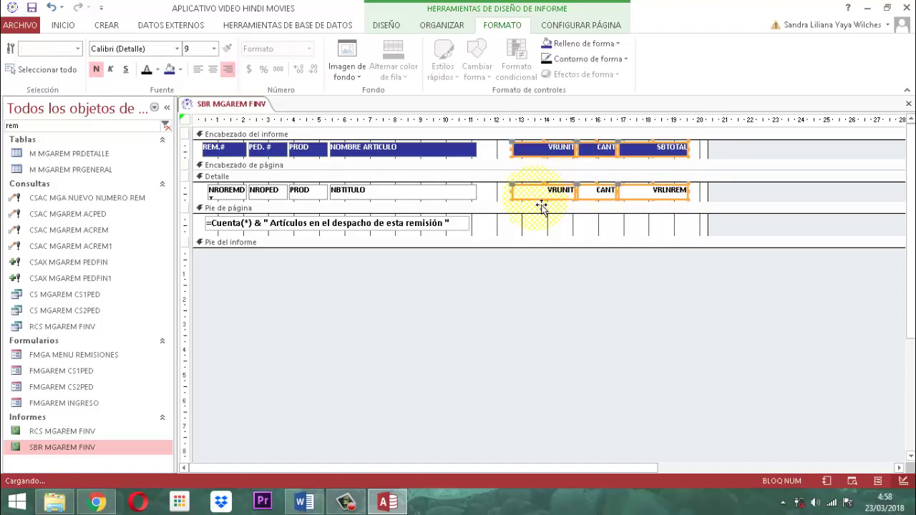
{"action": "key", "text": "Left"}
{"action": "key", "text": "Left"}
{"action": "key", "text": "Left"}
{"action": "key", "text": "Left"}
{"action": "key", "text": "Left"}
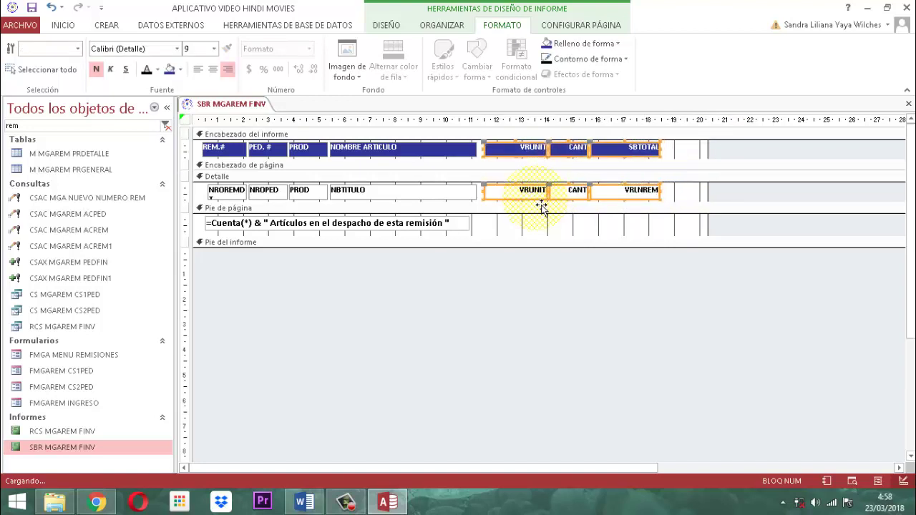
{"action": "left_click", "coordinate": [582, 339]}
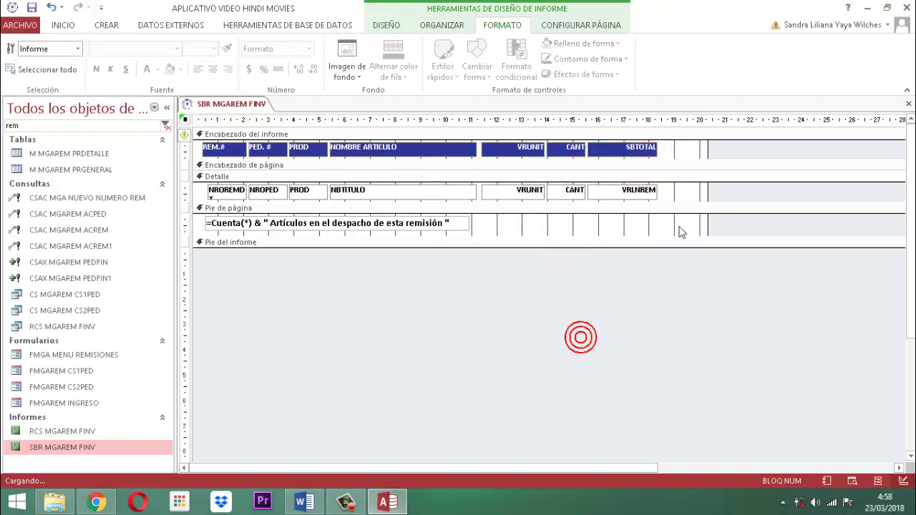
{"action": "left_click_drag", "start_coordinate": [711, 150], "coordinate": [676, 159]}
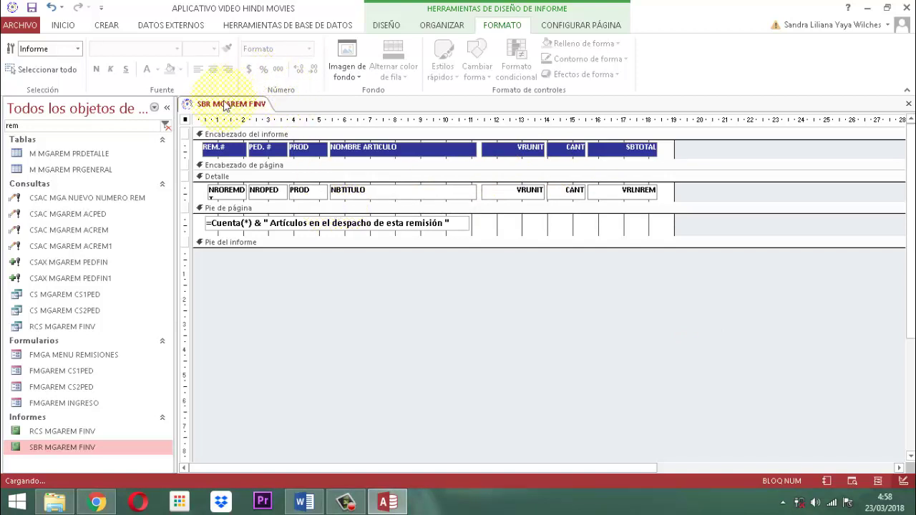
Save the SBR MGAREM FINV report design from its tab menu.
{"action": "right_click", "coordinate": [222, 105]}
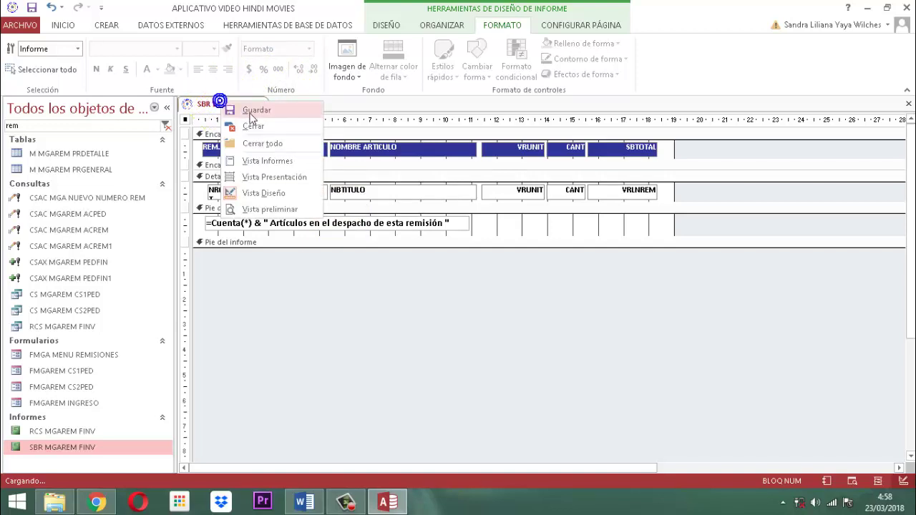
{"action": "left_click", "coordinate": [251, 113]}
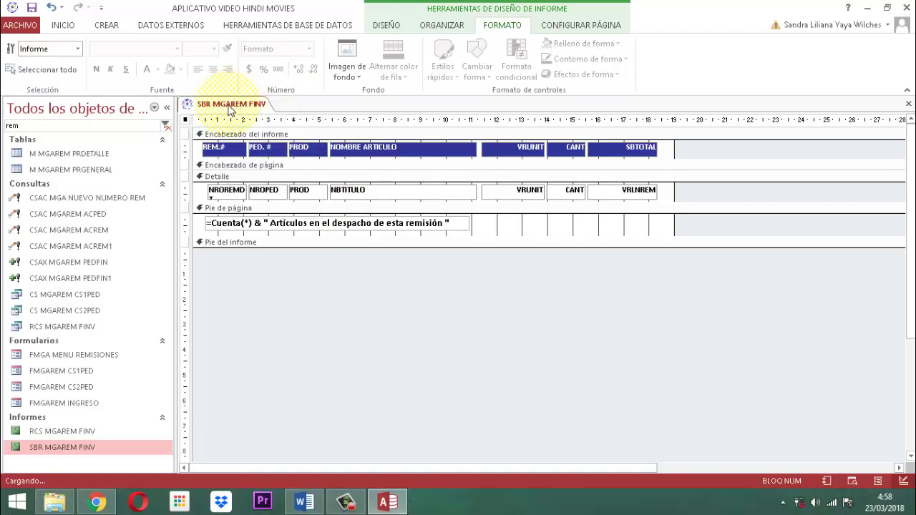
{"action": "left_click", "coordinate": [317, 234]}
{"action": "left_click", "coordinate": [505, 226]}
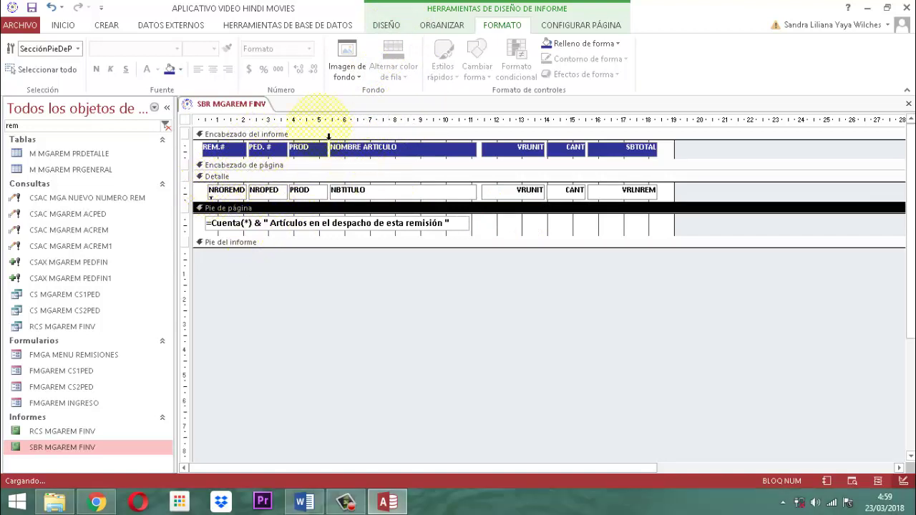
Close the SBR MGAREM FINV report from its tab menu.
{"action": "right_click", "coordinate": [242, 105]}
{"action": "left_click", "coordinate": [242, 106]}
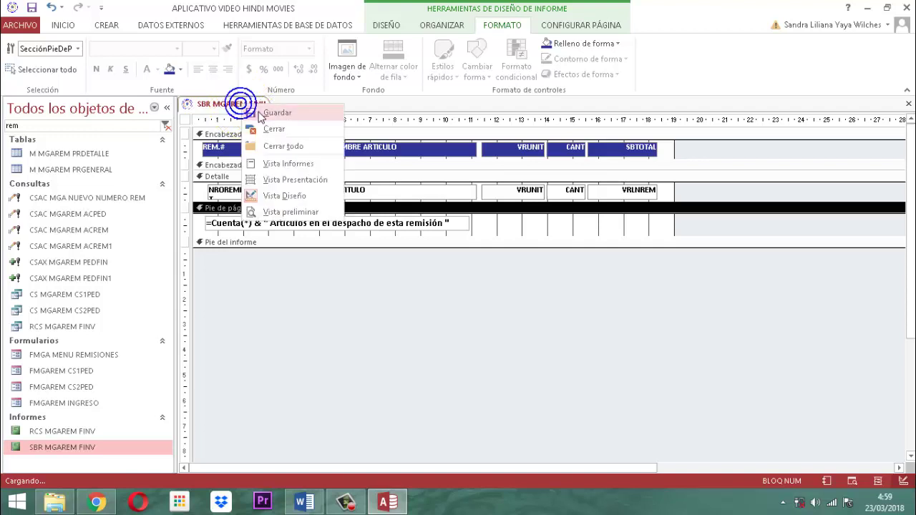
{"action": "right_click", "coordinate": [248, 106]}
{"action": "left_click", "coordinate": [286, 130]}
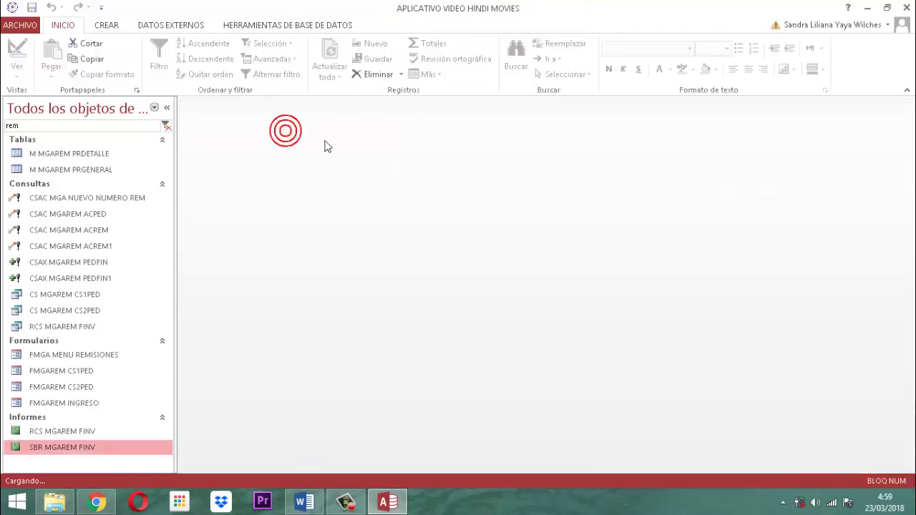
Open RCS MGAREM FINV in Vista Diseño and select its embedded article-detail subreport.
{"action": "left_click", "coordinate": [67, 434]}
{"action": "right_click", "coordinate": [65, 435]}
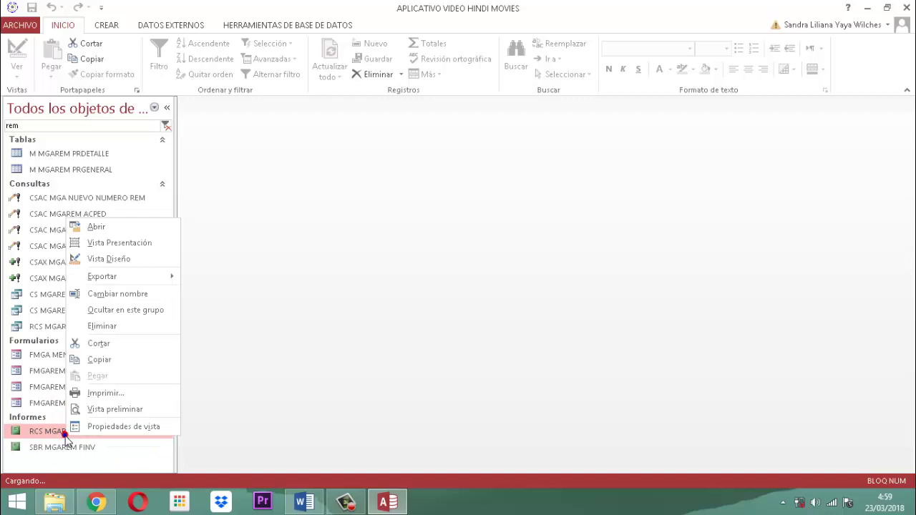
{"action": "left_click", "coordinate": [131, 260]}
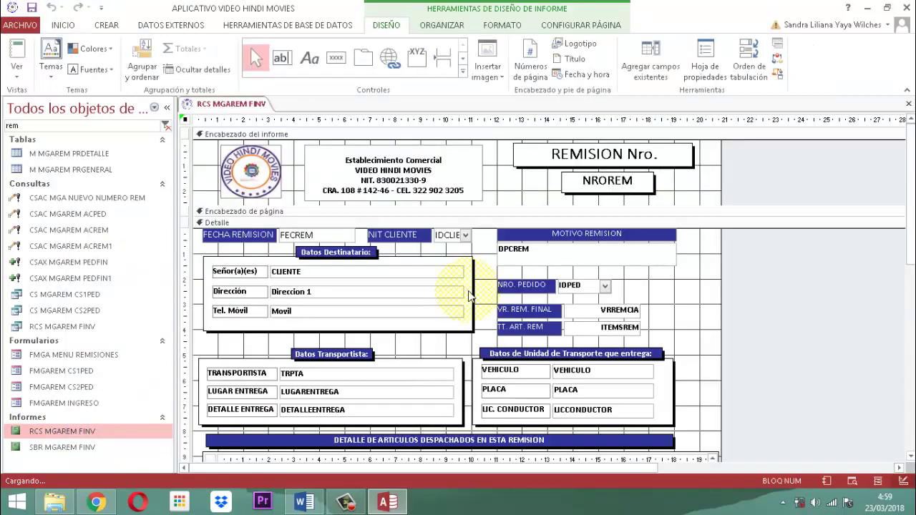
{"action": "scroll", "coordinate": [772, 432], "scroll_direction": "down", "scroll_amount": 5}
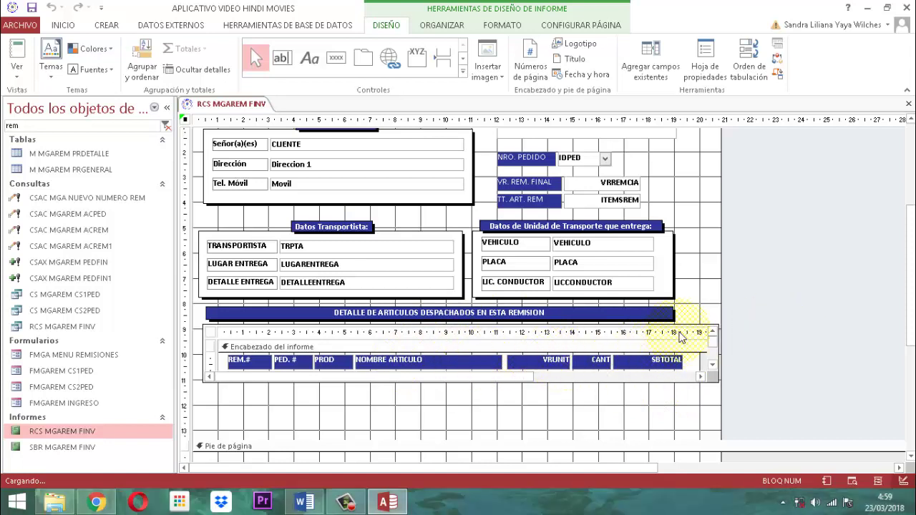
{"action": "left_click", "coordinate": [710, 331]}
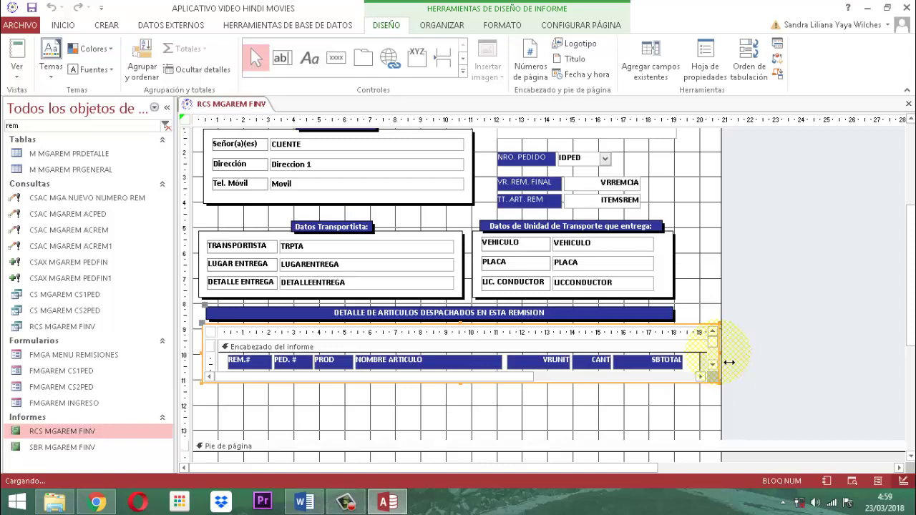
Narrow the embedded subreport from its right edge and pull the report's width boundary left to match.
{"action": "left_click", "coordinate": [728, 362]}
{"action": "left_click_drag", "start_coordinate": [727, 362], "coordinate": [675, 363]}
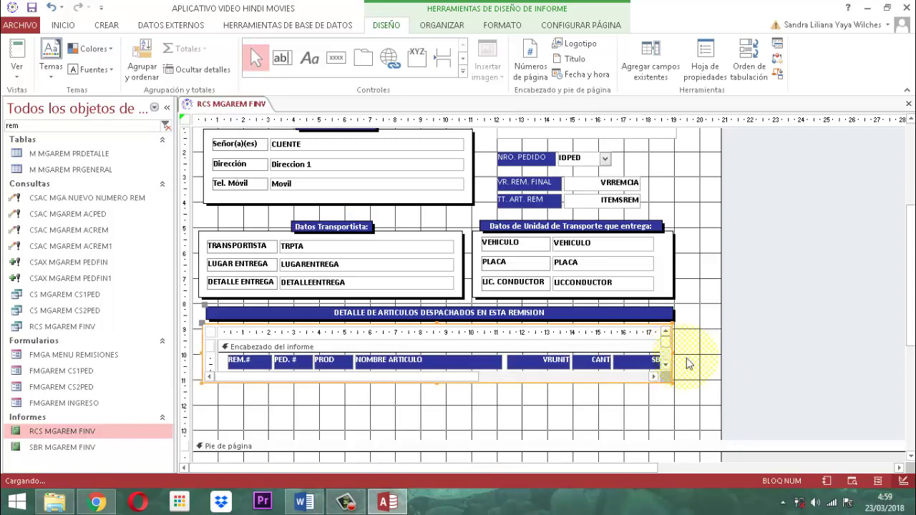
{"action": "left_click", "coordinate": [781, 337]}
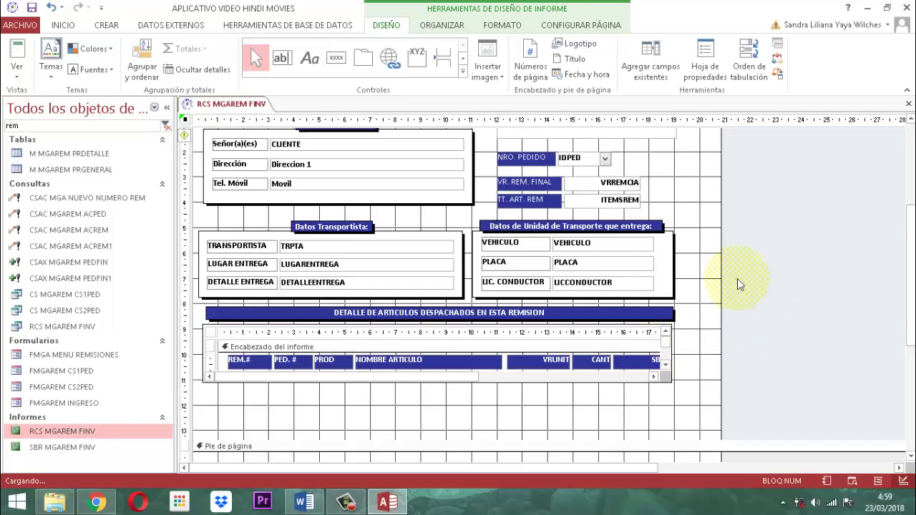
{"action": "scroll", "coordinate": [767, 311], "scroll_direction": "down", "scroll_amount": 3}
{"action": "scroll", "coordinate": [767, 308], "scroll_direction": "up", "scroll_amount": 6}
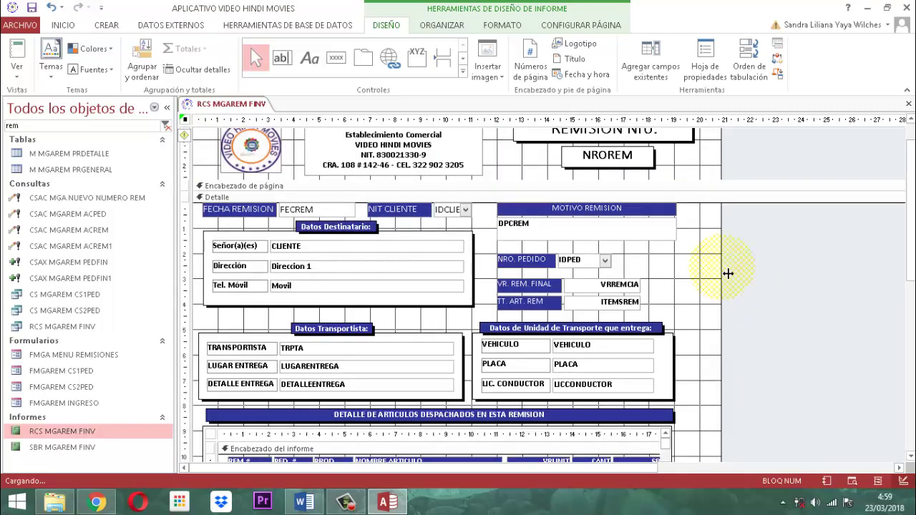
{"action": "left_click_drag", "start_coordinate": [727, 273], "coordinate": [703, 280]}
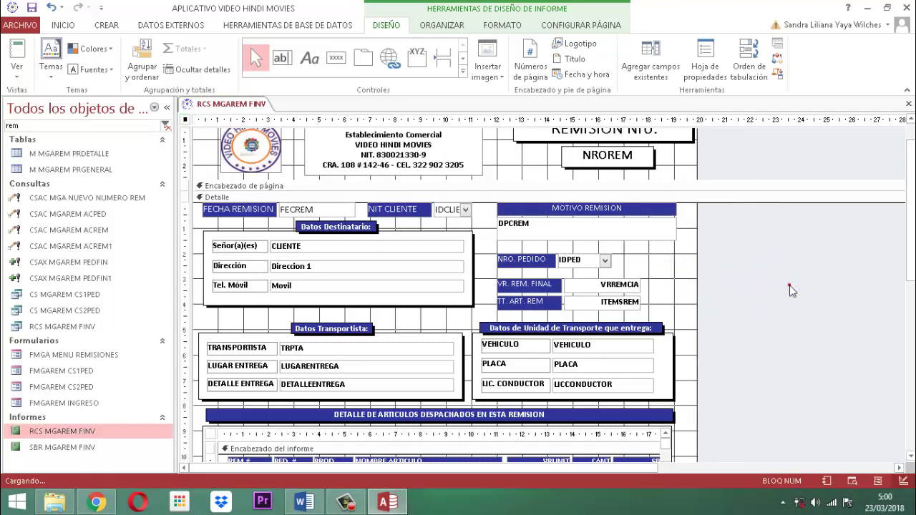
{"action": "scroll", "coordinate": [790, 298], "scroll_direction": "down", "scroll_amount": 6}
{"action": "scroll", "coordinate": [790, 299], "scroll_direction": "down", "scroll_amount": 2}
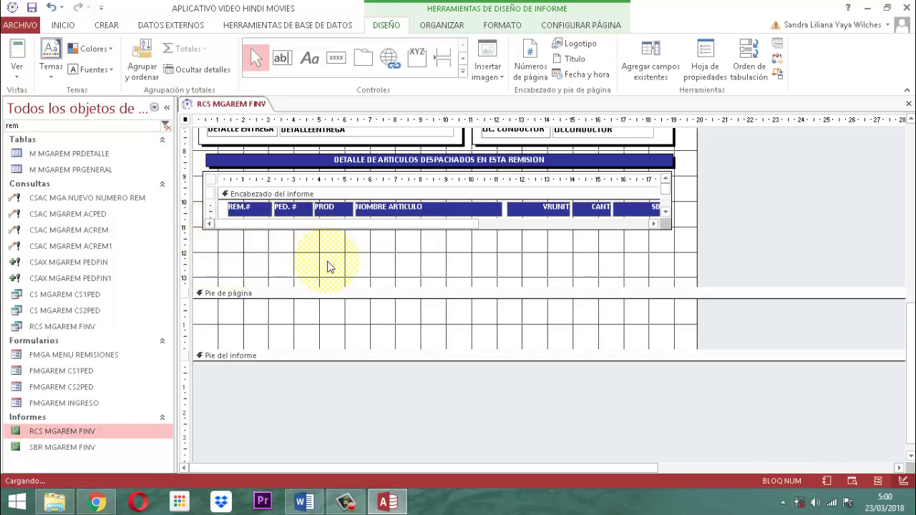
Draw a label box below the subreport that reads OBSERVACIONES:.
{"action": "left_click", "coordinate": [464, 73]}
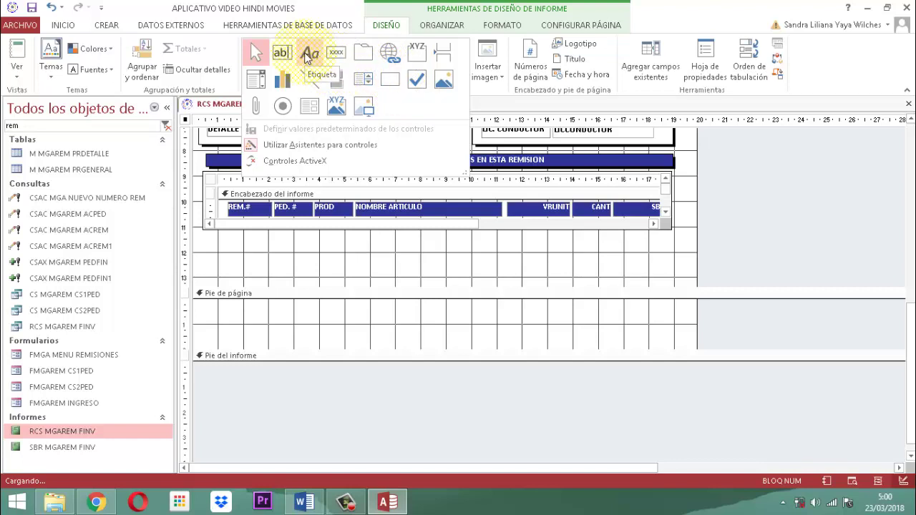
{"action": "left_click", "coordinate": [306, 55]}
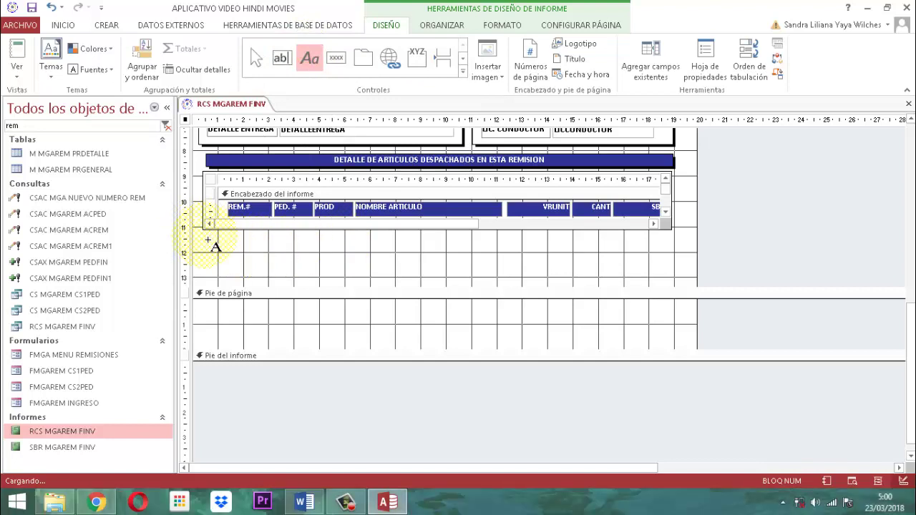
{"action": "left_click", "coordinate": [208, 240]}
{"action": "left_click_drag", "start_coordinate": [206, 239], "coordinate": [344, 279]}
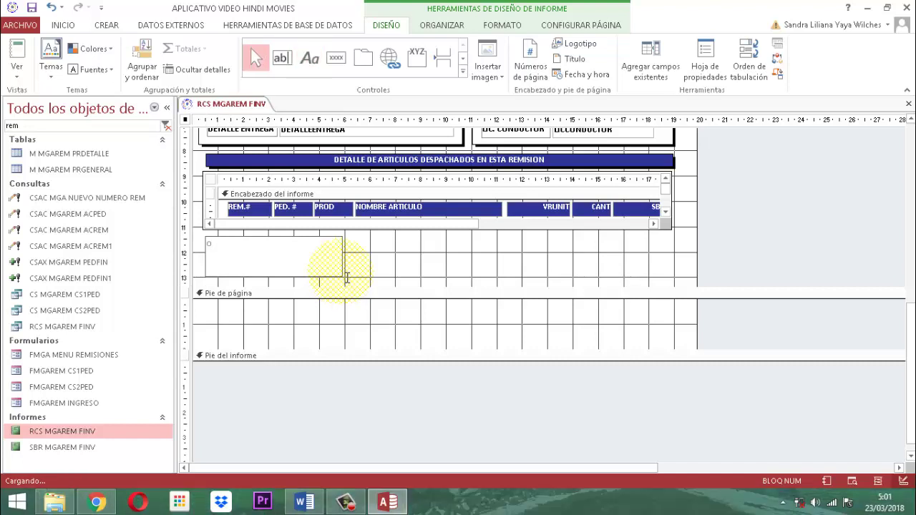
{"action": "key", "text": "Caps_Lock"}
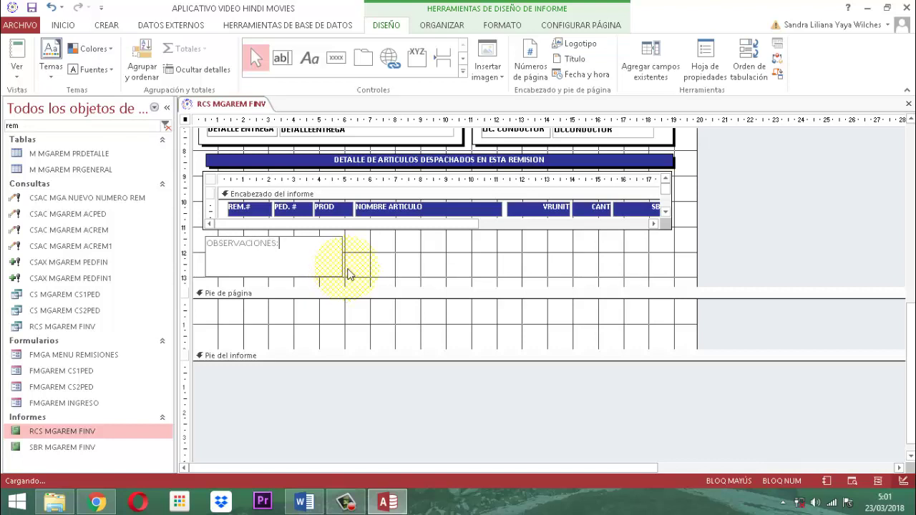
{"action": "left_click", "coordinate": [378, 261]}
Make the OBSERVACIONES: label text black and bold.
{"action": "left_click", "coordinate": [326, 275]}
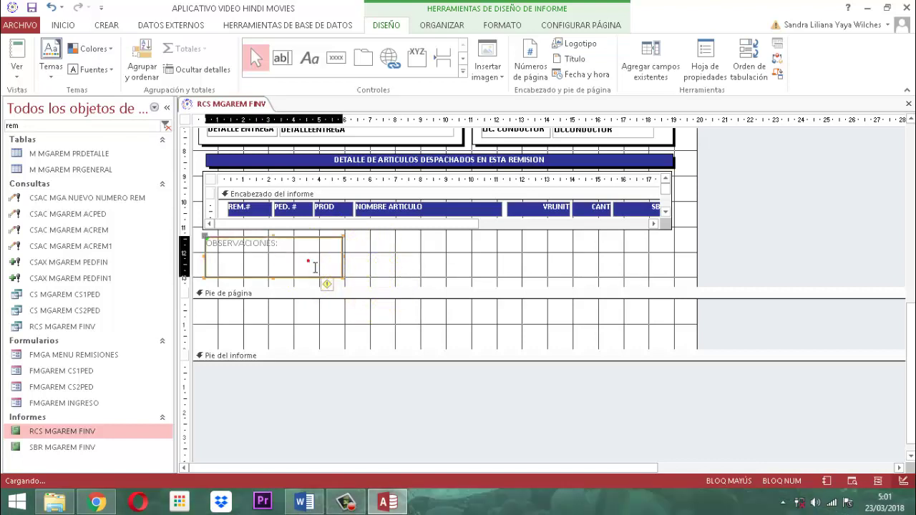
{"action": "left_click", "coordinate": [506, 26]}
{"action": "left_click", "coordinate": [146, 69]}
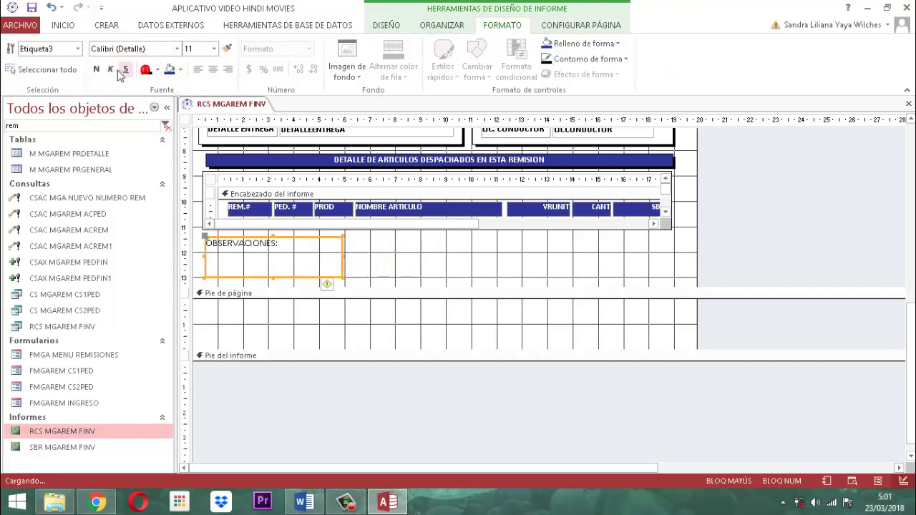
{"action": "left_click", "coordinate": [96, 70]}
{"action": "left_click", "coordinate": [377, 264]}
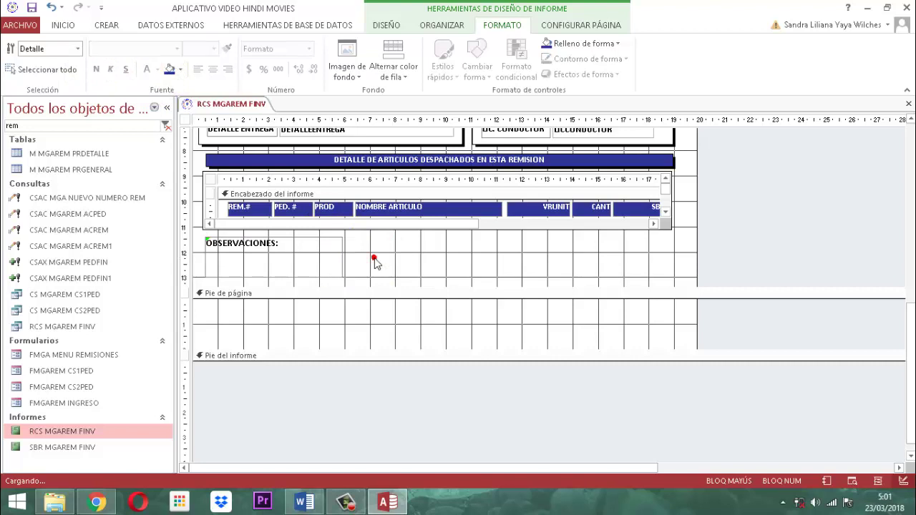
Set the OBSERVACIONES: label's special effect to Sombreado in its property sheet.
{"action": "left_click", "coordinate": [321, 279]}
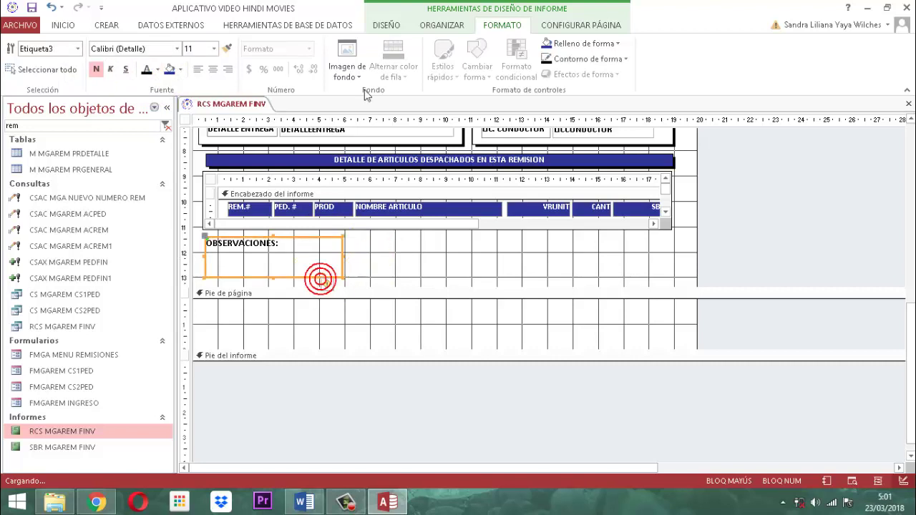
{"action": "left_click", "coordinate": [379, 27]}
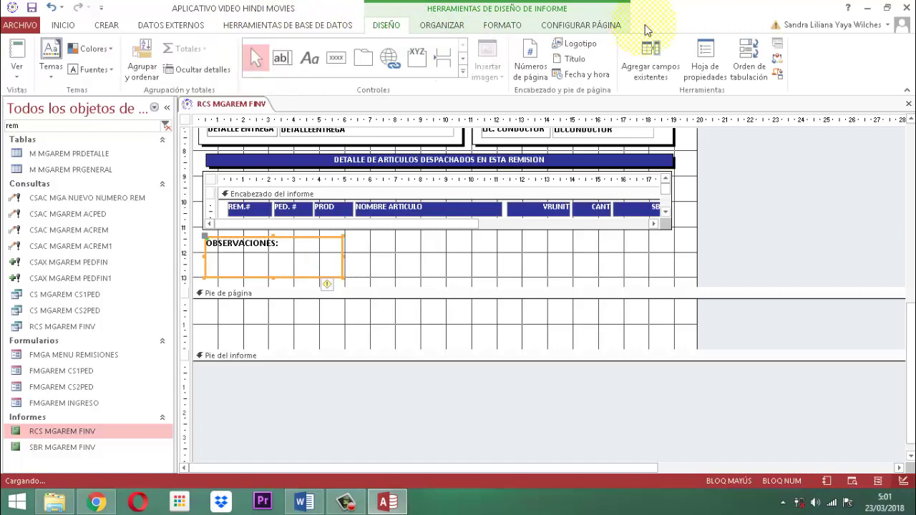
{"action": "left_click", "coordinate": [695, 63]}
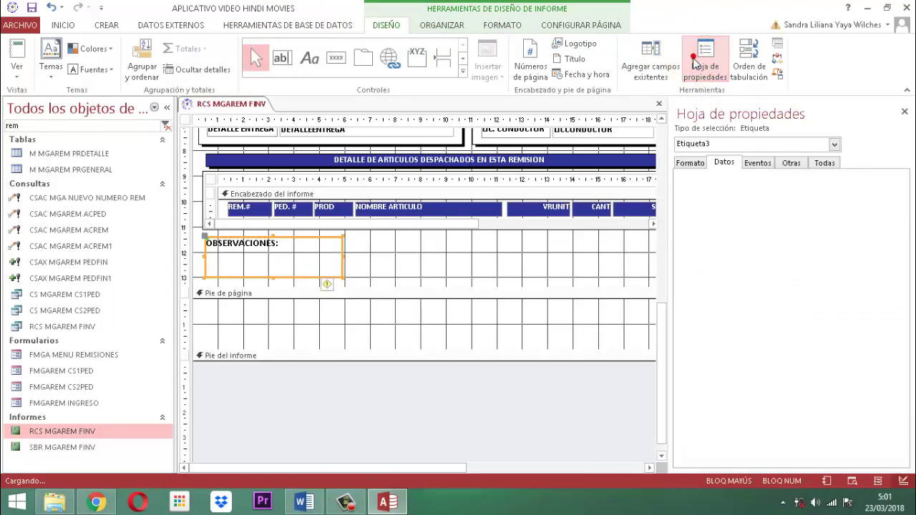
{"action": "left_click", "coordinate": [691, 163]}
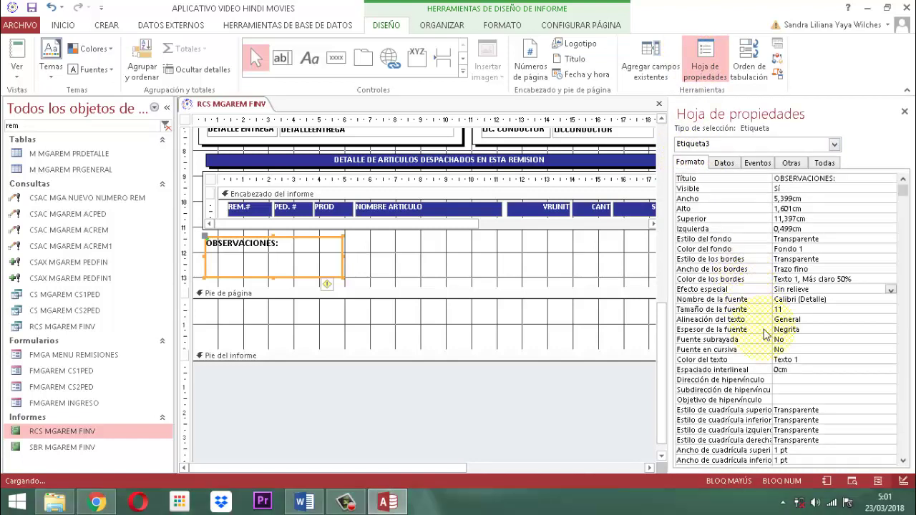
{"action": "left_click", "coordinate": [891, 292]}
{"action": "left_click", "coordinate": [794, 336]}
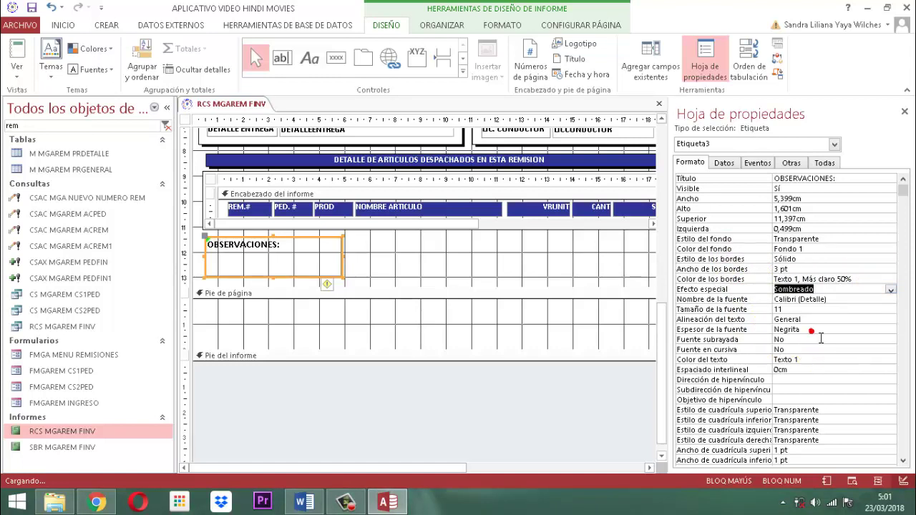
{"action": "left_click", "coordinate": [904, 111]}
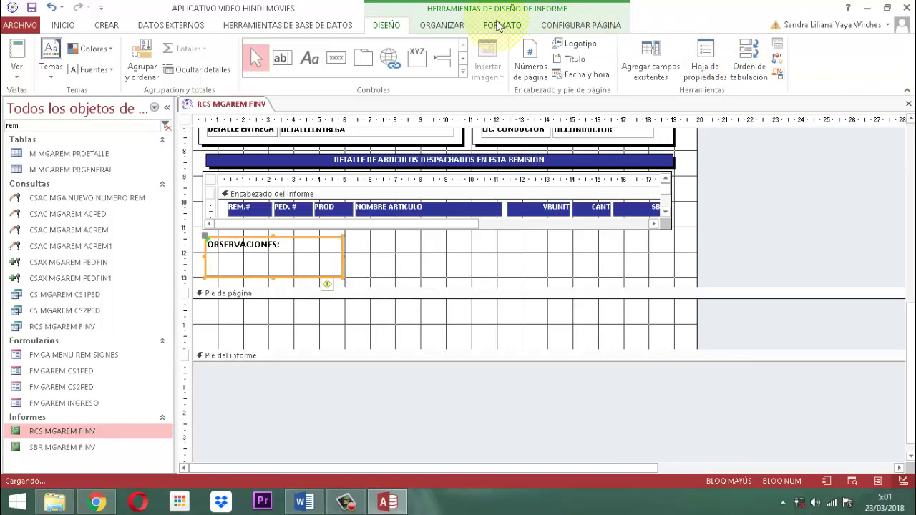
Apply a Contorno de forma outline colour to the OBSERVACIONES: label's border.
{"action": "left_click", "coordinate": [501, 25]}
{"action": "left_click", "coordinate": [627, 60]}
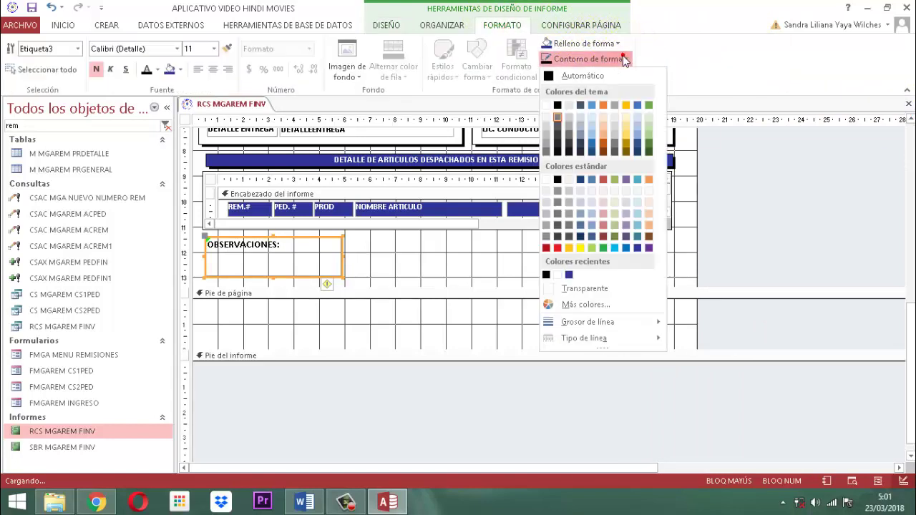
{"action": "left_click", "coordinate": [557, 104]}
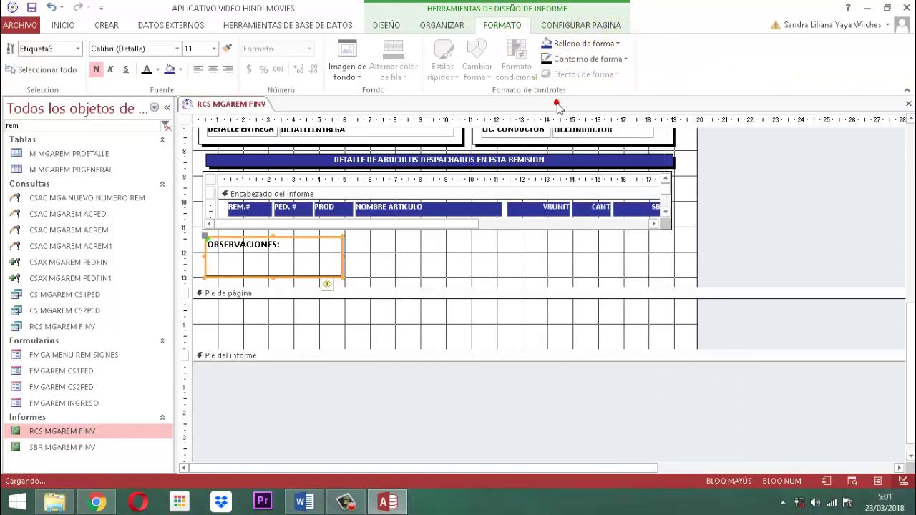
{"action": "left_click", "coordinate": [729, 207]}
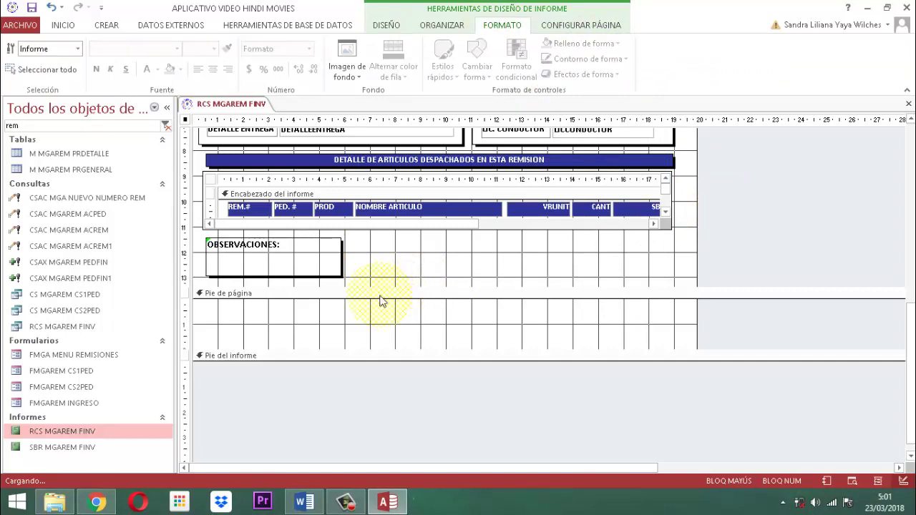
Paste a copy of the OBSERVACIONES: box below the original.
{"action": "left_click", "coordinate": [329, 266]}
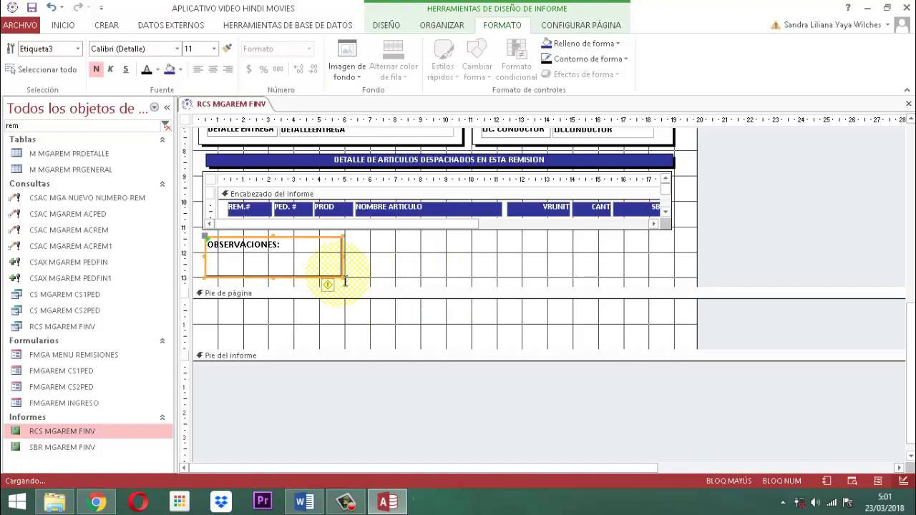
{"action": "key", "text": "ctrl+v"}
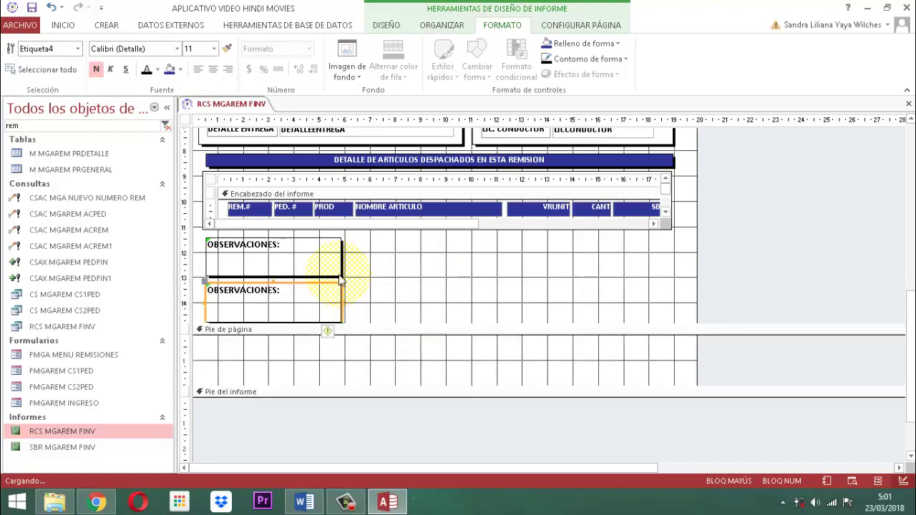
{"action": "left_click", "coordinate": [671, 288]}
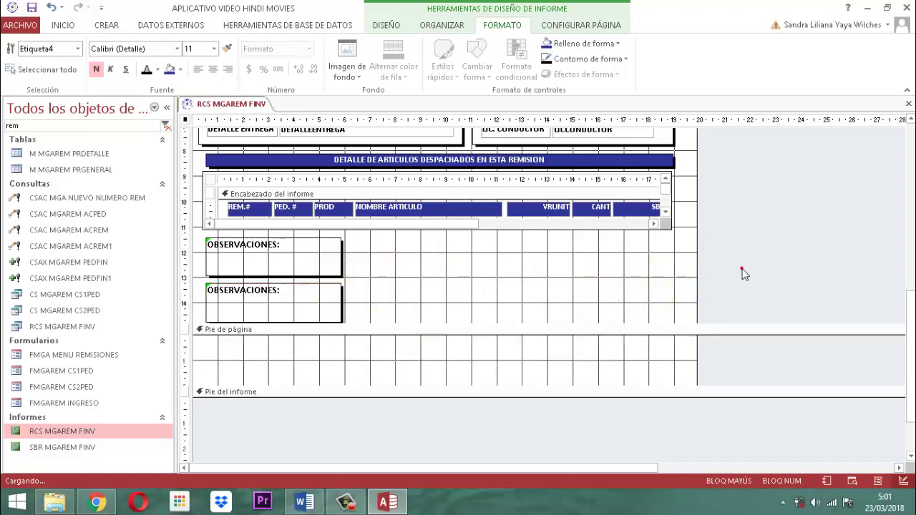
{"action": "left_click", "coordinate": [253, 290]}
{"action": "left_click", "coordinate": [260, 299]}
Retype the copy as DESPACHADO POR:, then paste another copy beneath it.
{"action": "double_click", "coordinate": [261, 299]}
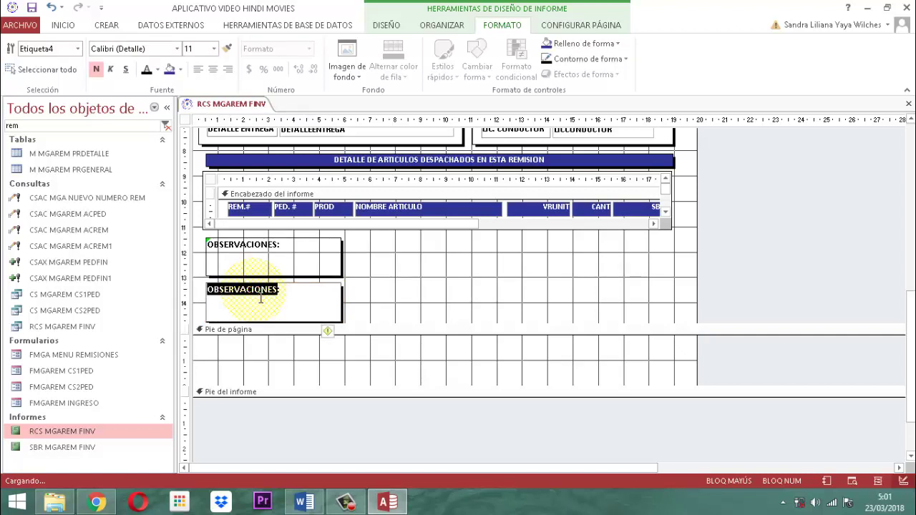
{"action": "type", "text": "DESPA"}
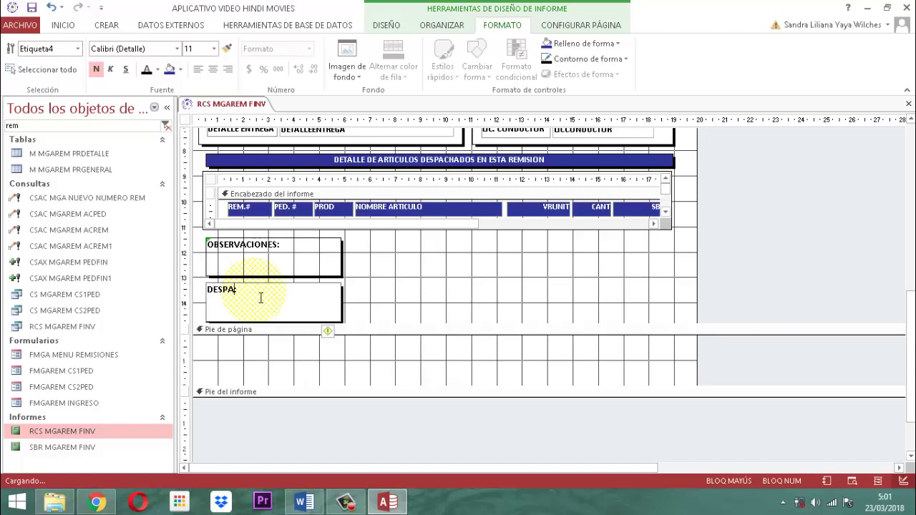
{"action": "type", "text": "CHADO"}
{"action": "key", "text": "BackSpace"}
{"action": "key", "text": "BackSpace"}
{"action": "key", "text": "BackSpace"}
{"action": "key", "text": "BackSpace"}
{"action": "key", "text": "BackSpace"}
{"action": "key", "text": "BackSpace"}
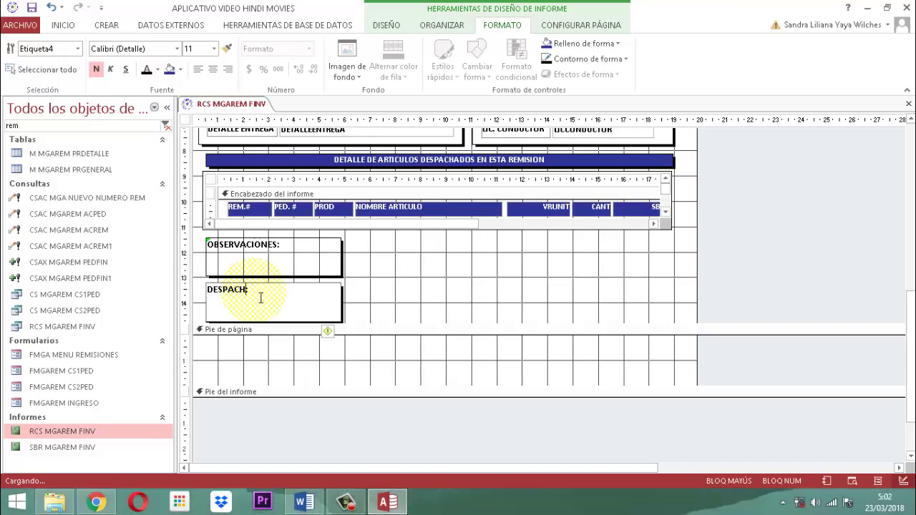
{"action": "type", "text": "ACHADO POR:"}
{"action": "left_click", "coordinate": [417, 283]}
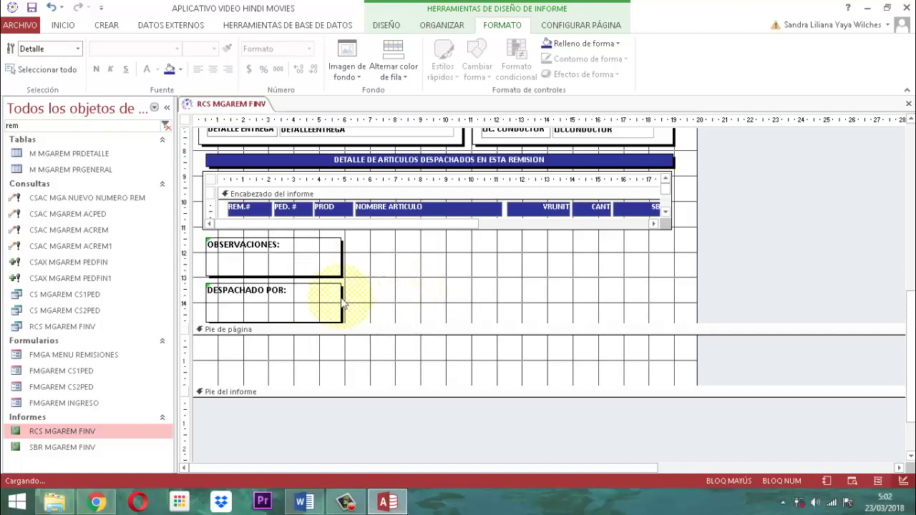
{"action": "left_click", "coordinate": [315, 315]}
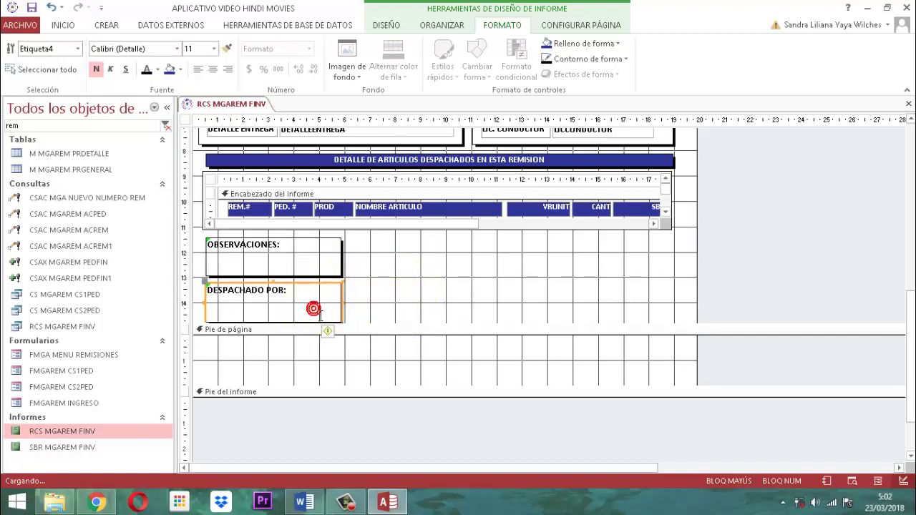
{"action": "key", "text": "ctrl+v"}
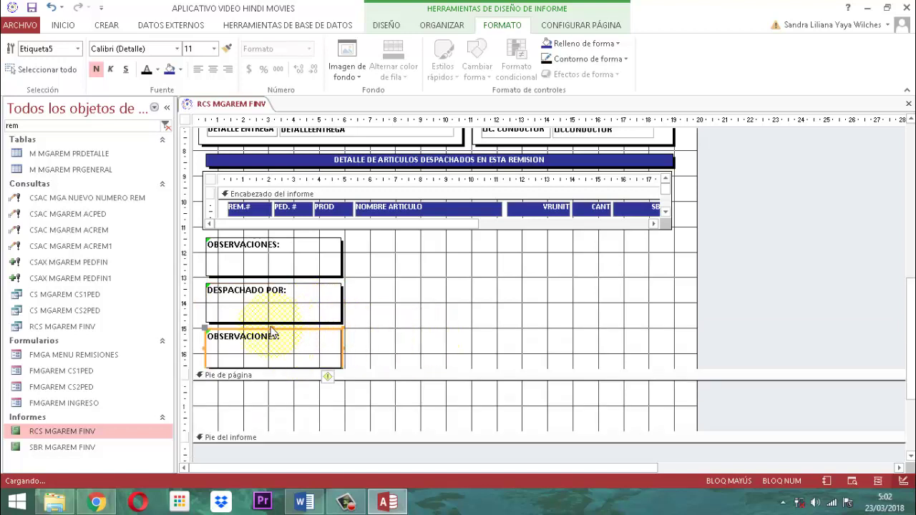
Change the third pasted box's text from OBSERVACIONES: to RECIBIDO POR:.
{"action": "left_click", "coordinate": [268, 343]}
{"action": "double_click", "coordinate": [268, 343]}
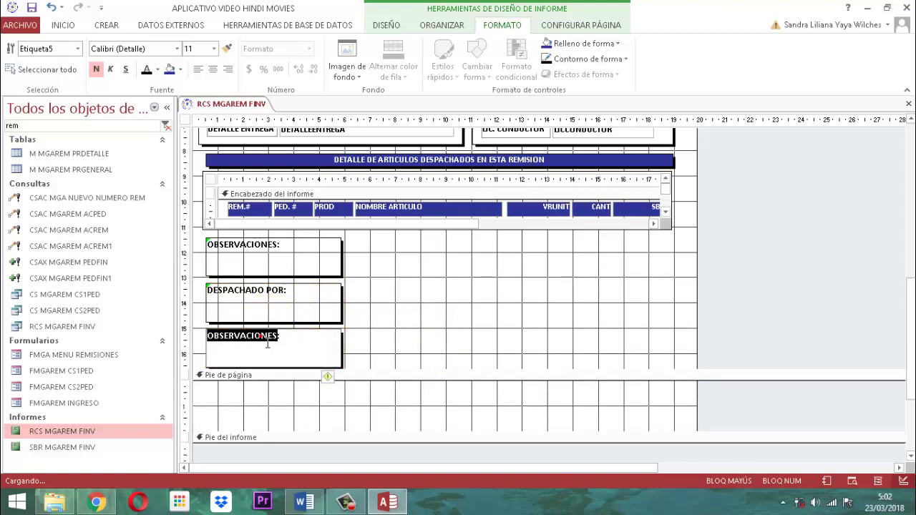
{"action": "type", "text": "RECIBIDO POR:"}
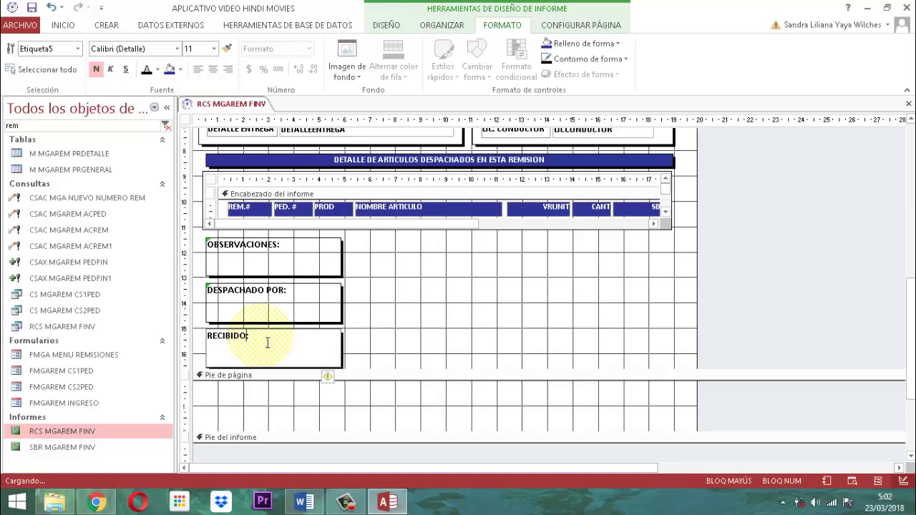
{"action": "left_click", "coordinate": [417, 341]}
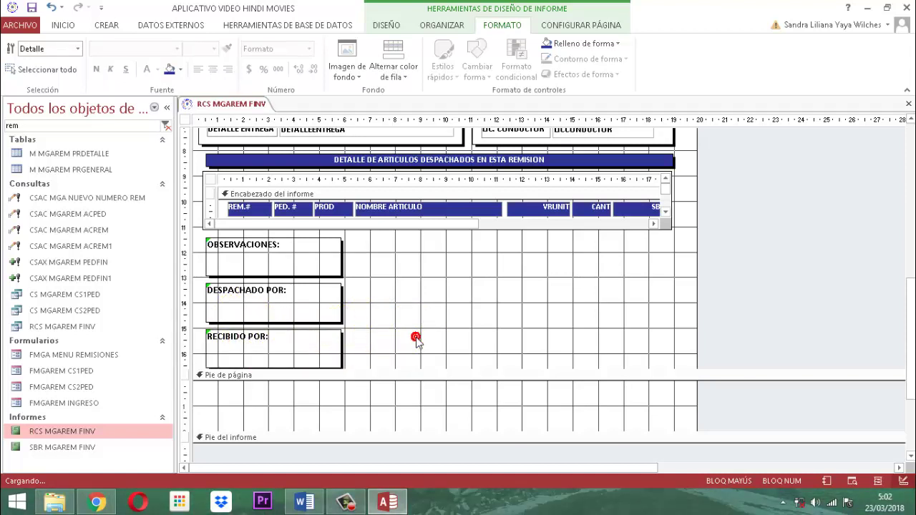
Move DESPACHADO POR: and RECIBIDO POR: up into one row beside OBSERVACIONES:.
{"action": "mouse_move", "coordinate": [356, 298]}
{"action": "left_mouse_down"}
{"action": "mouse_move", "coordinate": [356, 333]}
{"action": "mouse_move", "coordinate": [293, 366]}
{"action": "left_mouse_up"}
{"action": "left_click_drag", "start_coordinate": [299, 321], "coordinate": [447, 284]}
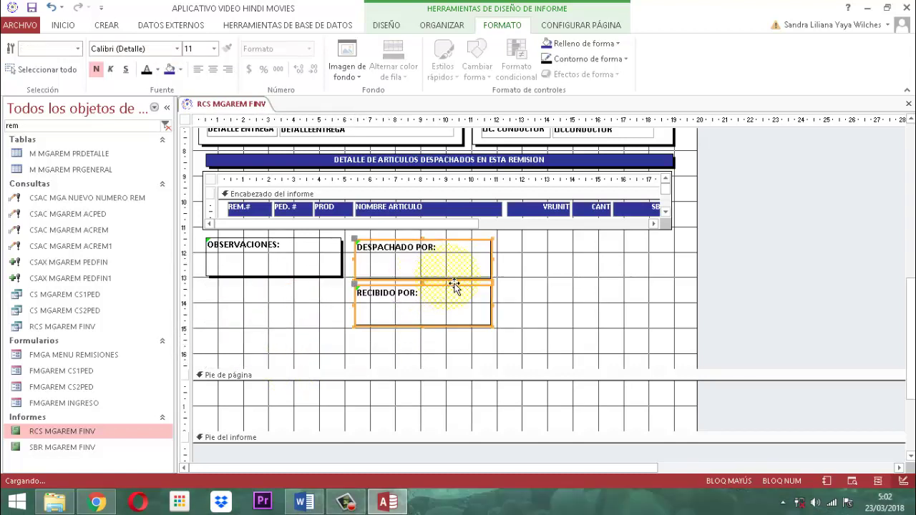
{"action": "key", "text": "Up"}
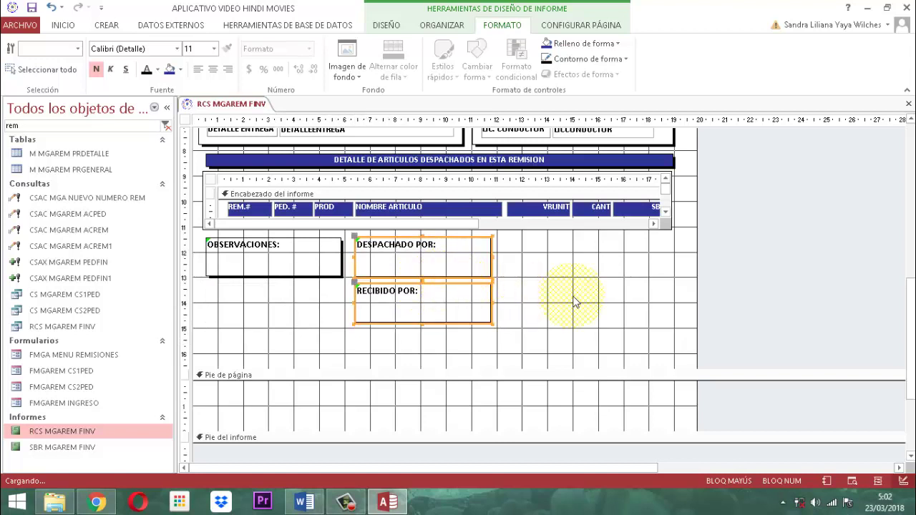
{"action": "left_click", "coordinate": [575, 302]}
{"action": "left_click", "coordinate": [451, 309]}
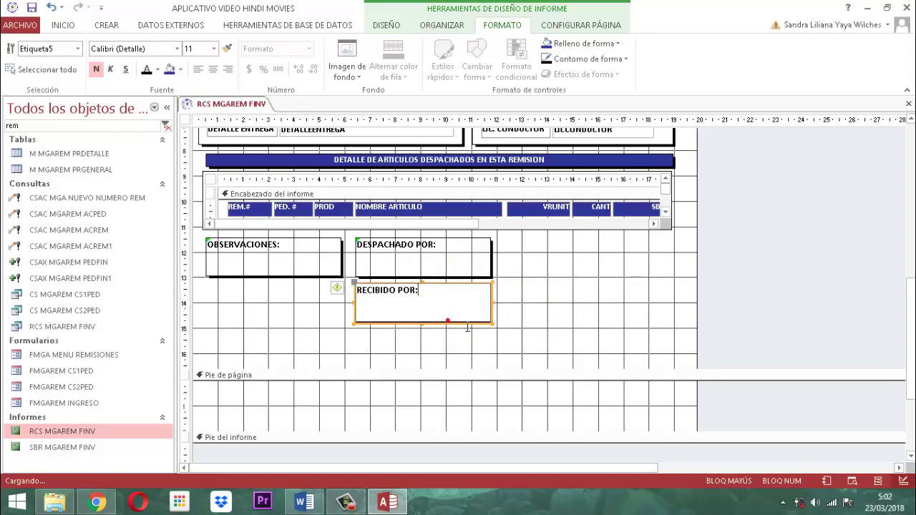
{"action": "left_click", "coordinate": [534, 316]}
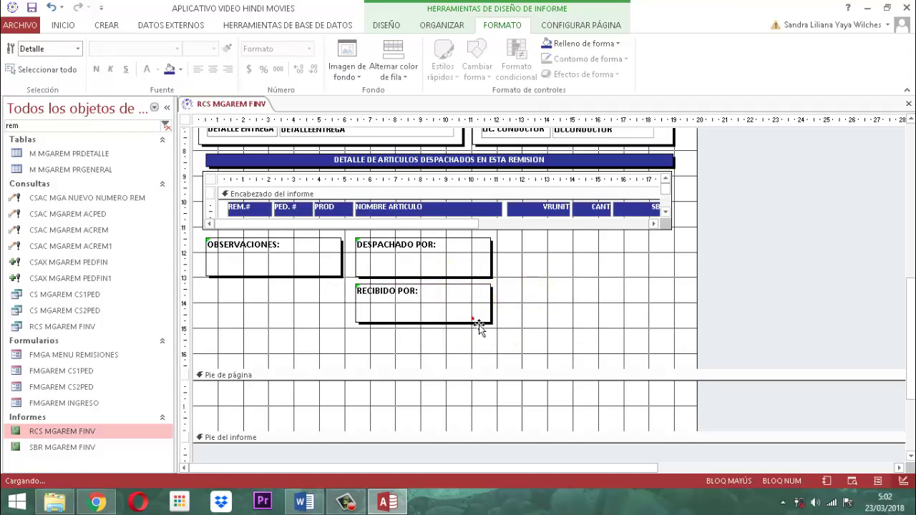
{"action": "left_click_drag", "start_coordinate": [472, 322], "coordinate": [658, 286]}
{"action": "left_click", "coordinate": [730, 262]}
Align the three boxes to the top and space them evenly horizontally.
{"action": "left_click_drag", "start_coordinate": [716, 263], "coordinate": [253, 260]}
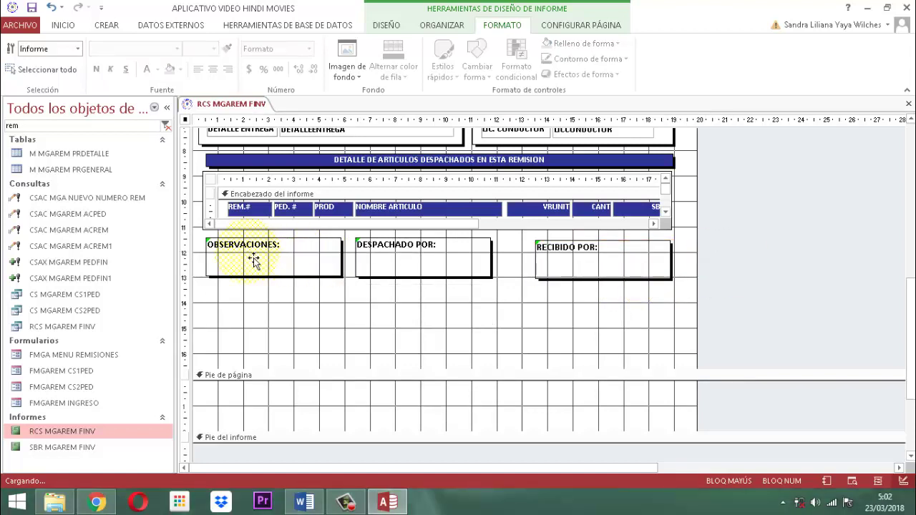
{"action": "left_click", "coordinate": [442, 26]}
{"action": "left_click", "coordinate": [748, 76]}
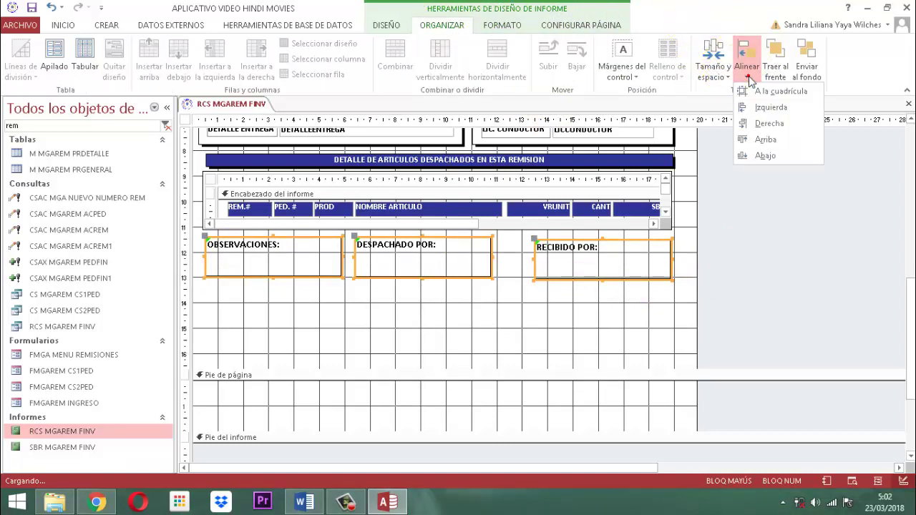
{"action": "left_click", "coordinate": [765, 139]}
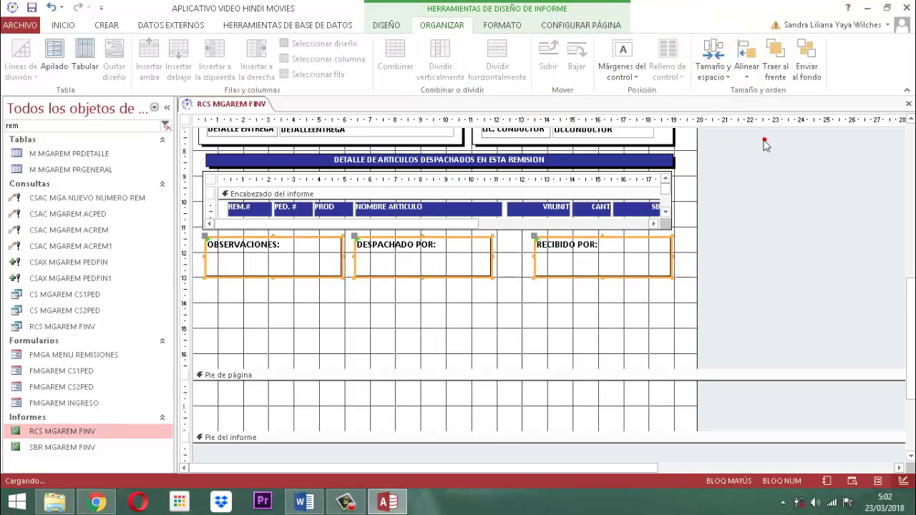
{"action": "left_click", "coordinate": [713, 57]}
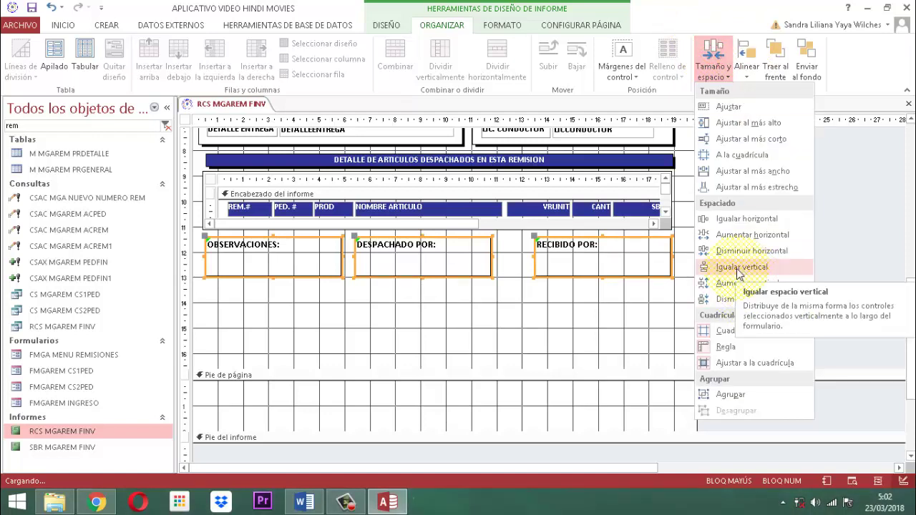
{"action": "left_click", "coordinate": [742, 219]}
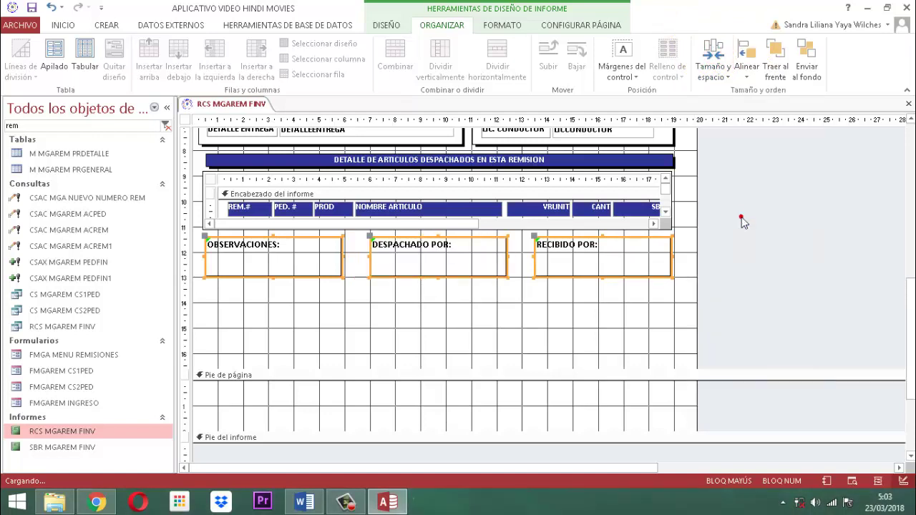
{"action": "left_click", "coordinate": [739, 236]}
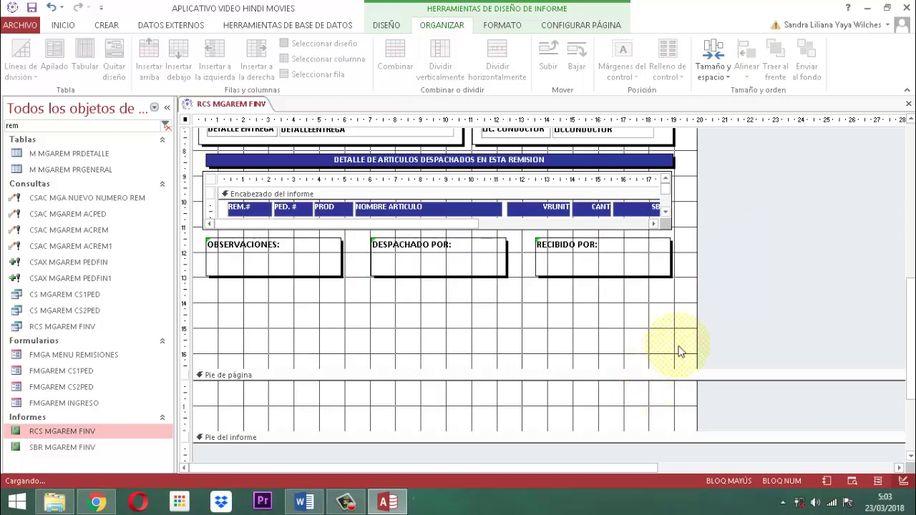
Drag the page footer and report footer borders up to remove empty space below the boxes.
{"action": "scroll", "coordinate": [711, 288], "scroll_direction": "up", "scroll_amount": 5}
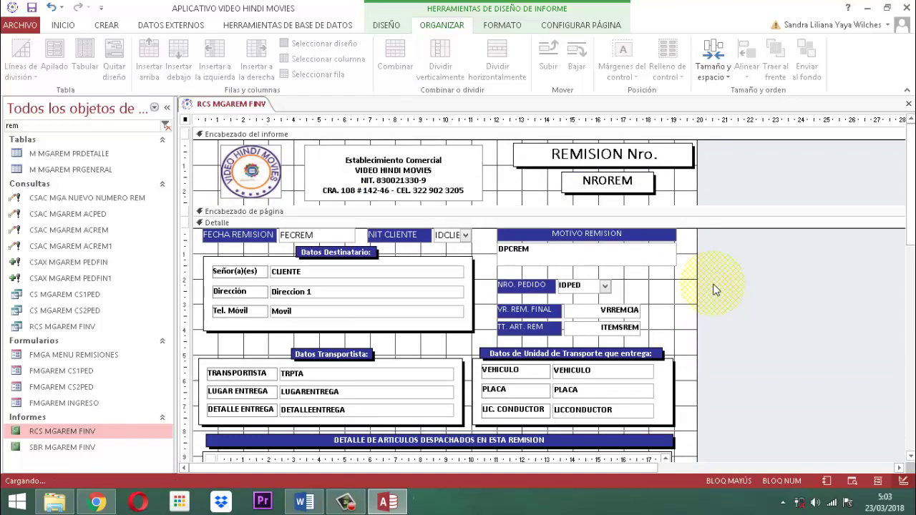
{"action": "scroll", "coordinate": [712, 289], "scroll_direction": "down", "scroll_amount": 6}
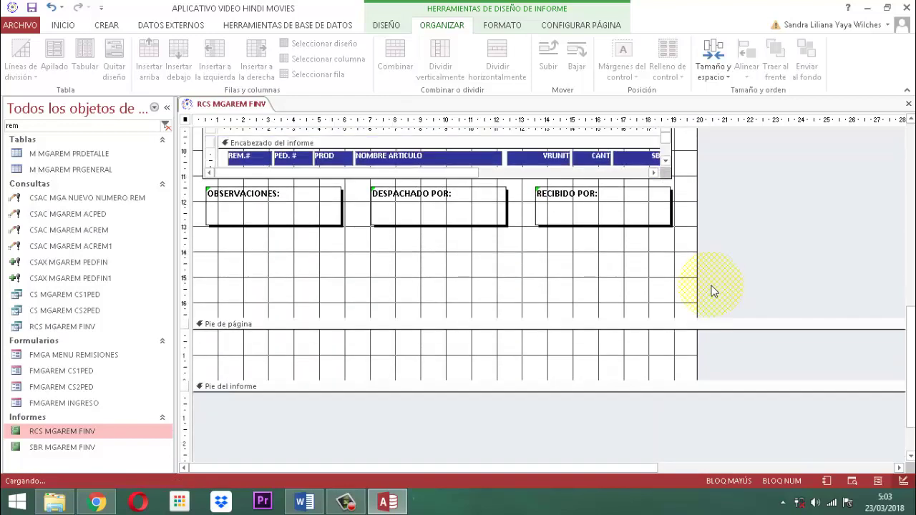
{"action": "left_click_drag", "start_coordinate": [641, 325], "coordinate": [643, 236]}
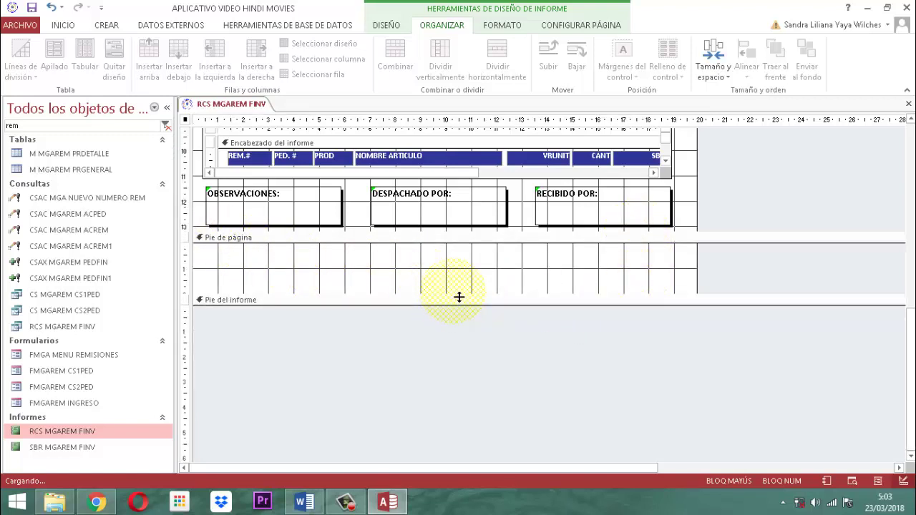
{"action": "left_click_drag", "start_coordinate": [458, 300], "coordinate": [455, 242]}
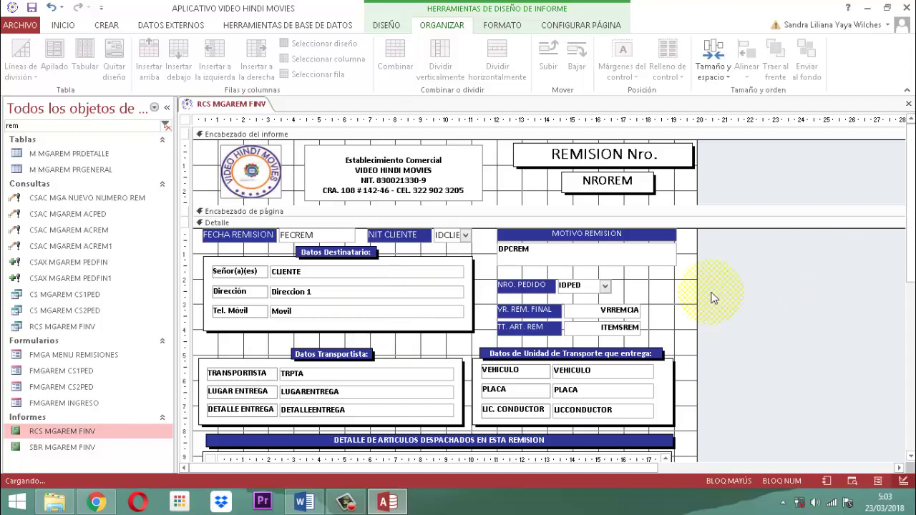
Save the report and select the whole report object.
{"action": "right_click", "coordinate": [227, 104]}
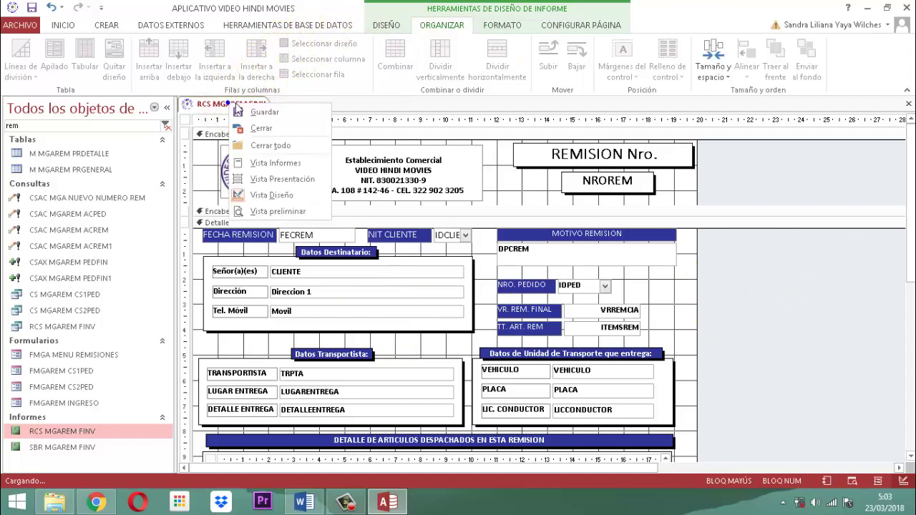
{"action": "left_click", "coordinate": [252, 111]}
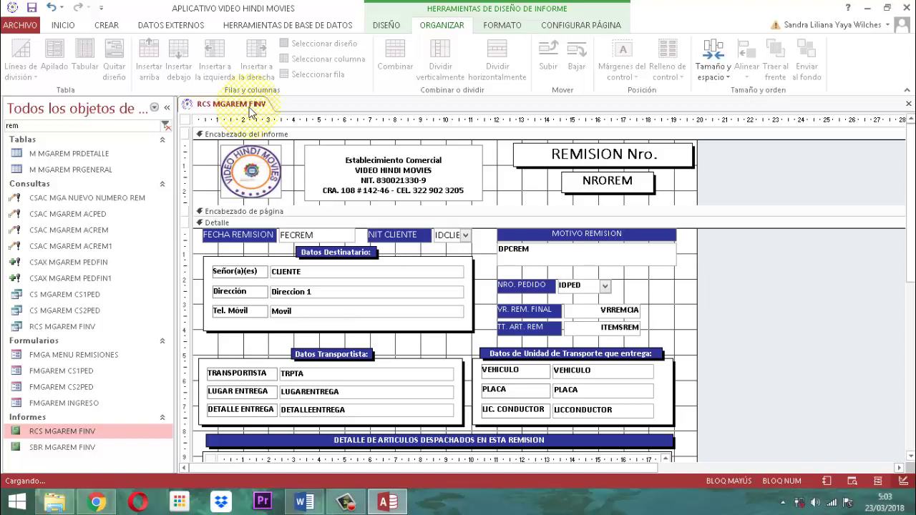
{"action": "left_click", "coordinate": [185, 120]}
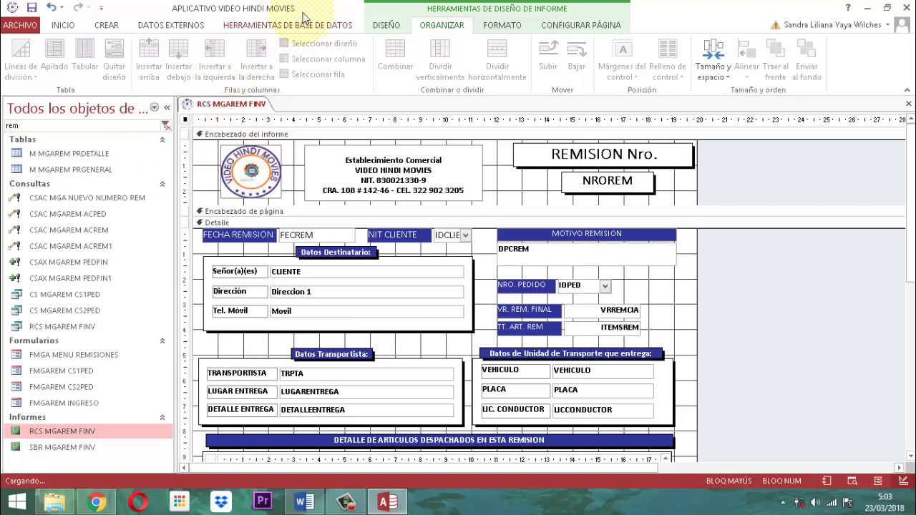
Set report Título to MODULO REMISION - INFORME, Centrado automático to Sí, Min/Max buttons to Ninguno.
{"action": "left_click", "coordinate": [387, 25]}
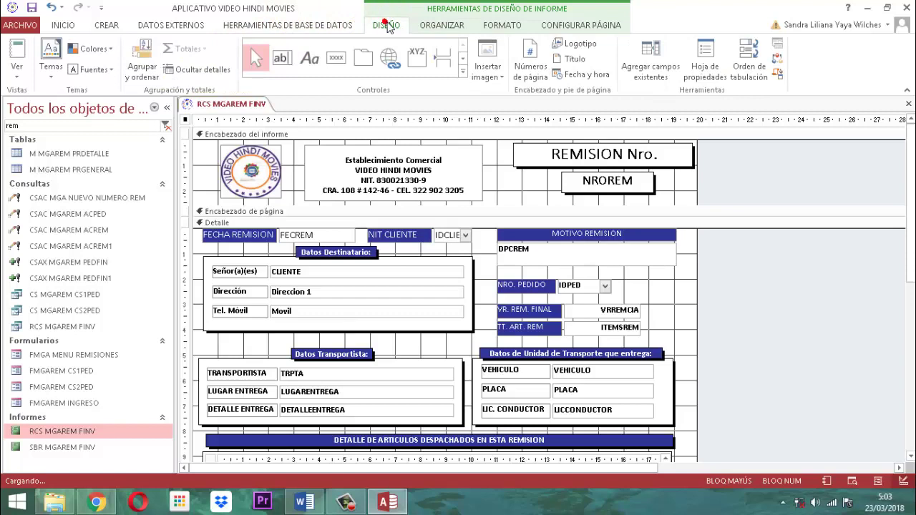
{"action": "left_click", "coordinate": [705, 63]}
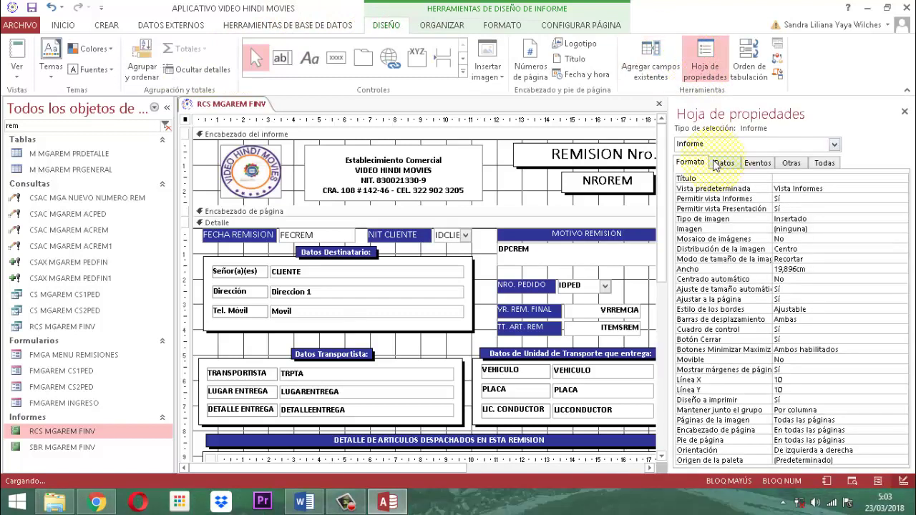
{"action": "left_click", "coordinate": [794, 176]}
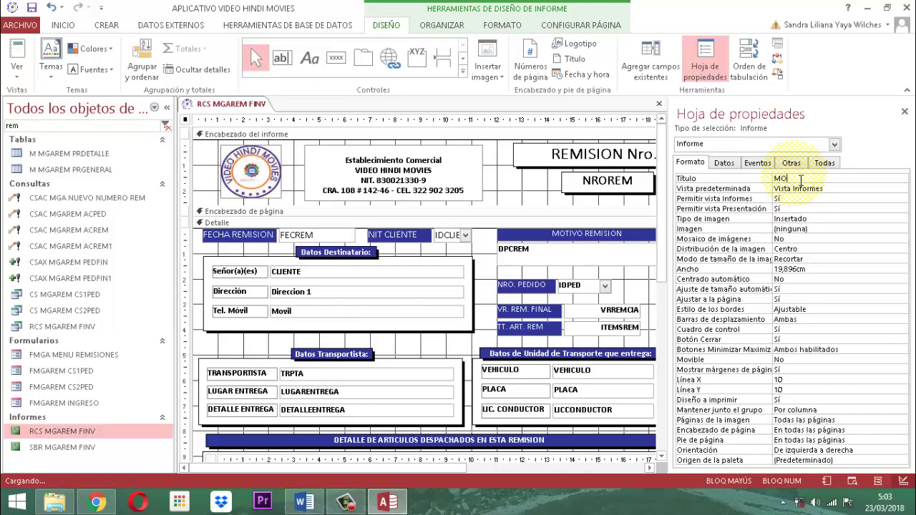
{"action": "type", "text": "MODULO R"}
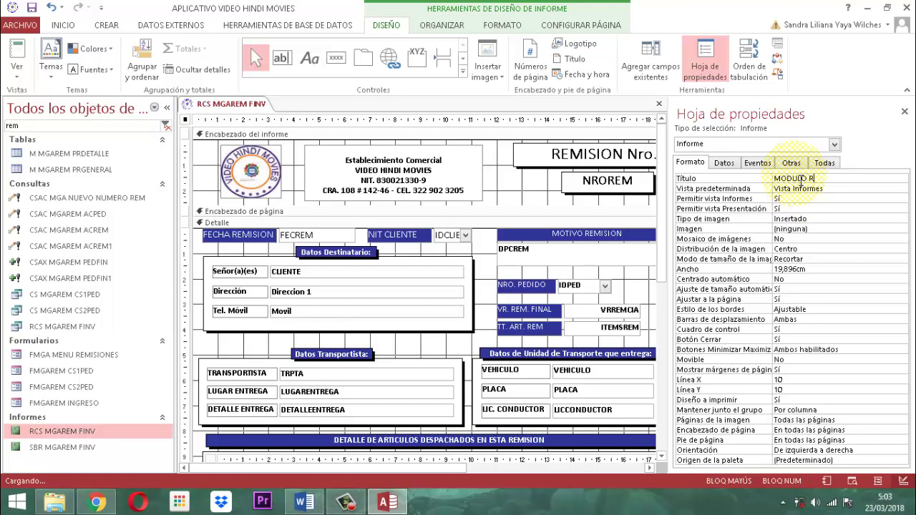
{"action": "type", "text": "EMISION - INFORME"}
{"action": "key", "text": "Return"}
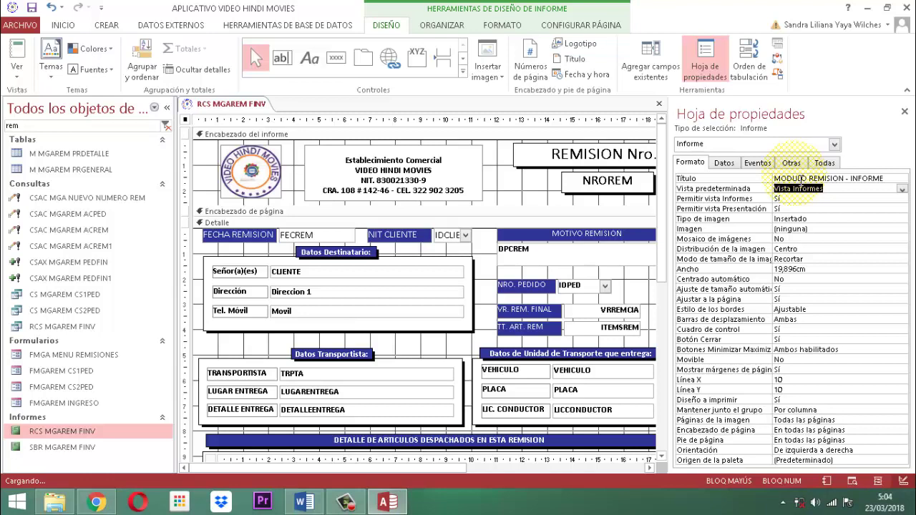
{"action": "key", "text": "Return"}
{"action": "key", "text": "Return"}
{"action": "key", "text": "Return"}
{"action": "key", "text": "Return"}
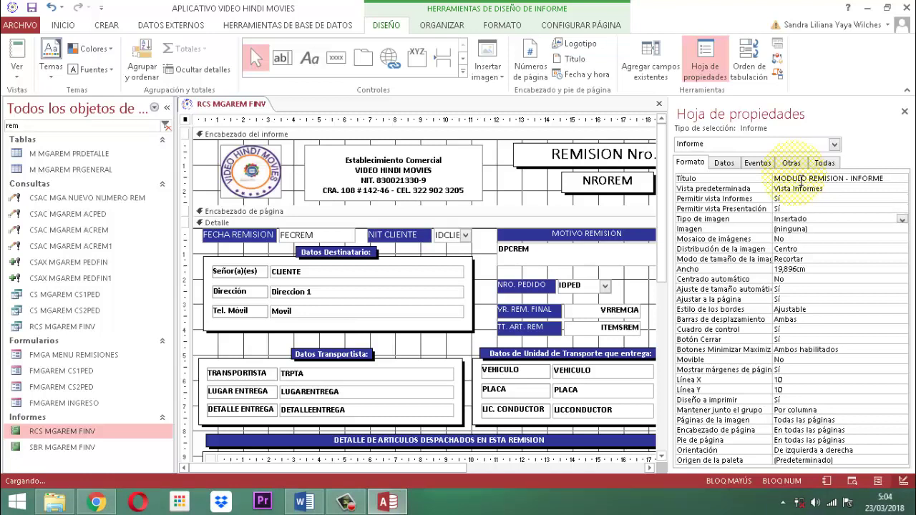
{"action": "key", "text": "Return"}
{"action": "key", "text": "Return"}
{"action": "key", "text": "Return"}
{"action": "key", "text": "Return"}
{"action": "key", "text": "Return"}
{"action": "type", "text": "s"}
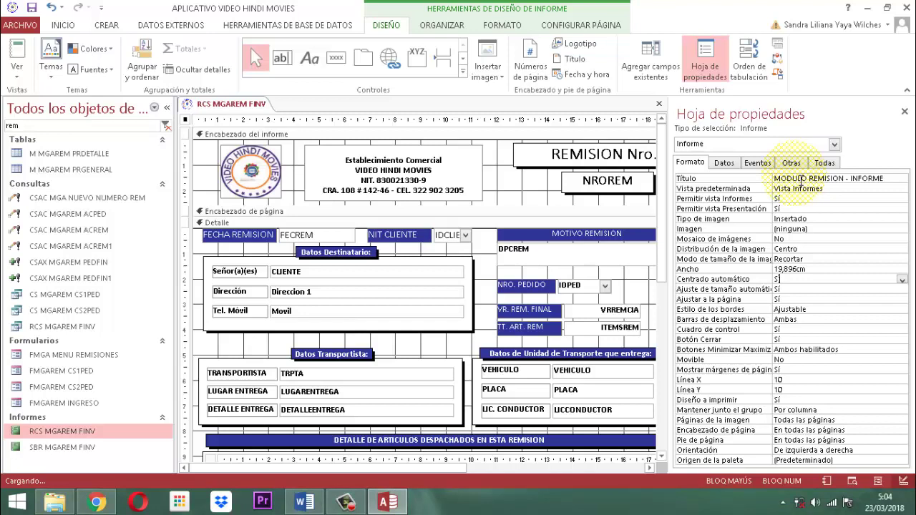
{"action": "key", "text": "Down"}
{"action": "key", "text": "Down"}
{"action": "key", "text": "Down"}
{"action": "key", "text": "Down"}
{"action": "key", "text": "Down"}
{"action": "key", "text": "Down"}
{"action": "key", "text": "Down"}
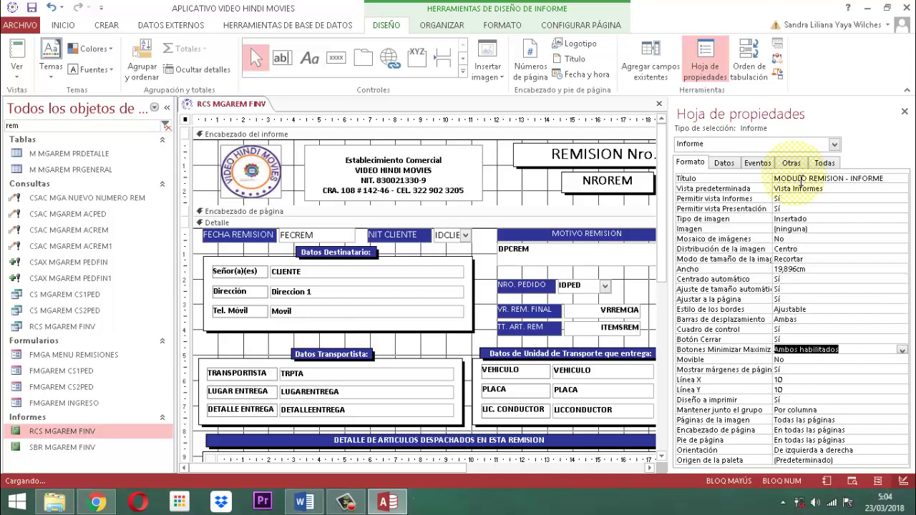
{"action": "type", "text": "Ninguno"}
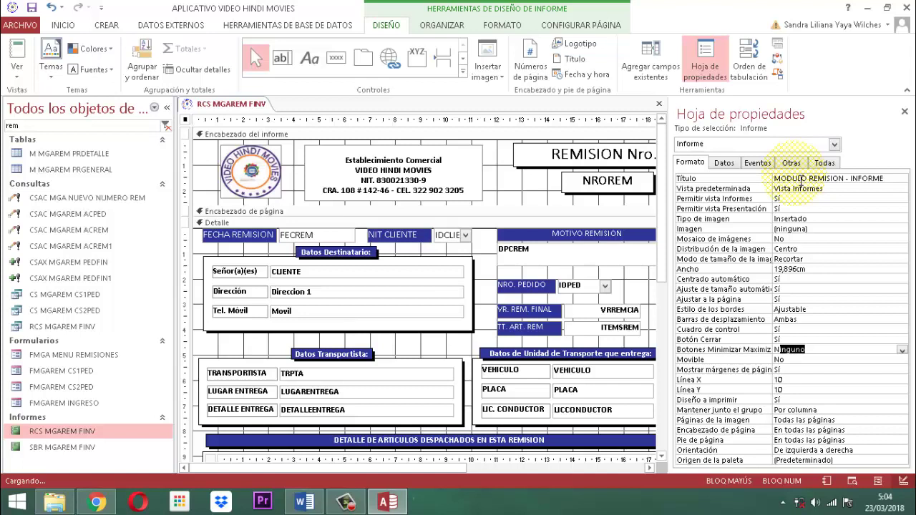
Set the report's Emergente property to Sí on the Otras tab and close the property sheet.
{"action": "left_click", "coordinate": [724, 163]}
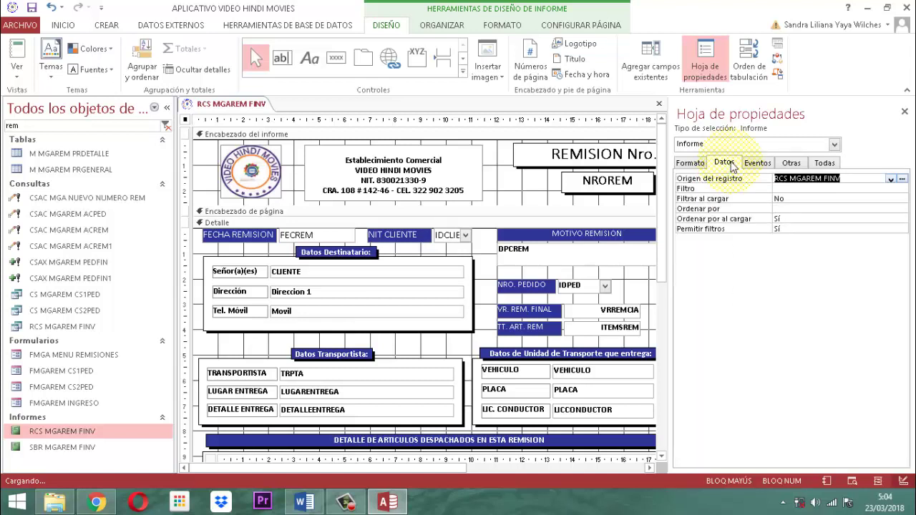
{"action": "left_click", "coordinate": [756, 163]}
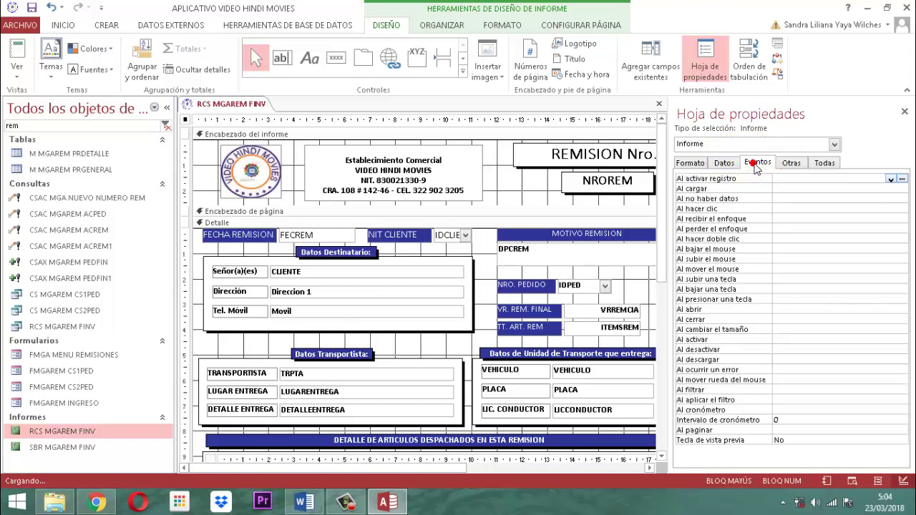
{"action": "left_click", "coordinate": [792, 163]}
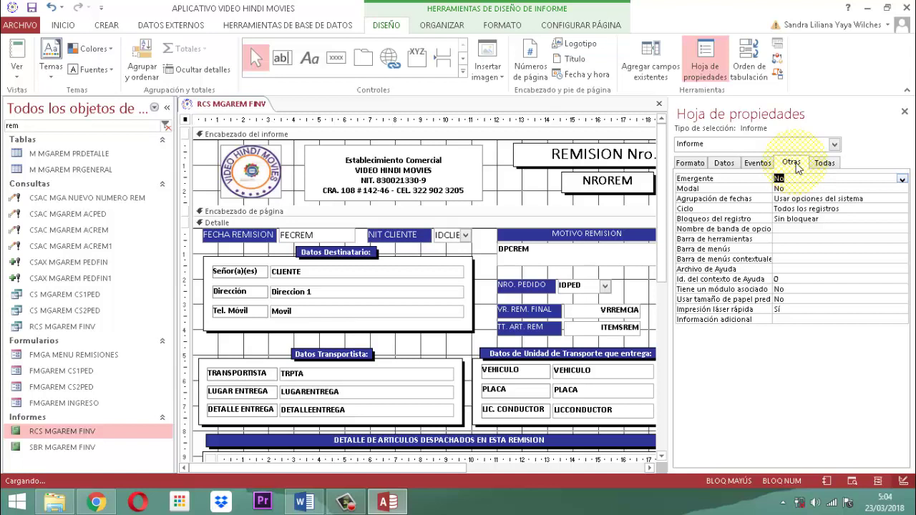
{"action": "key", "text": "alt+Down"}
{"action": "key", "text": "Up"}
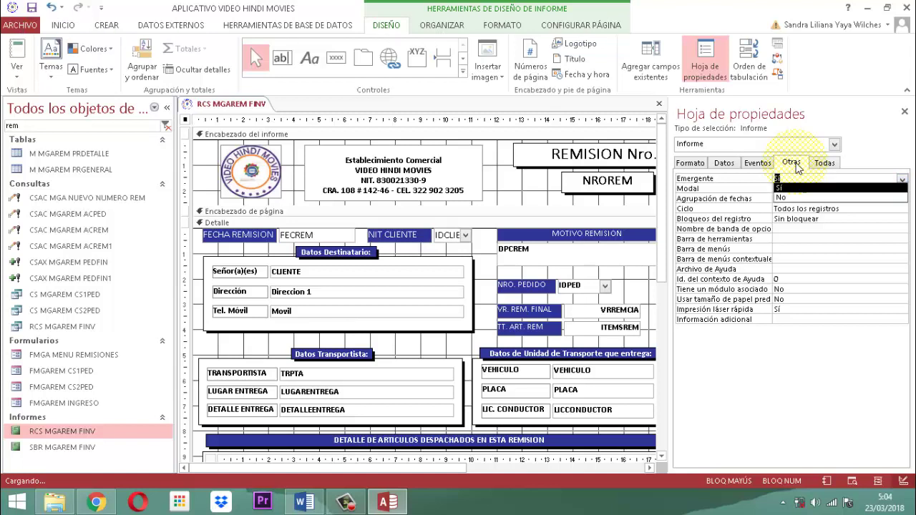
{"action": "key", "text": "Return"}
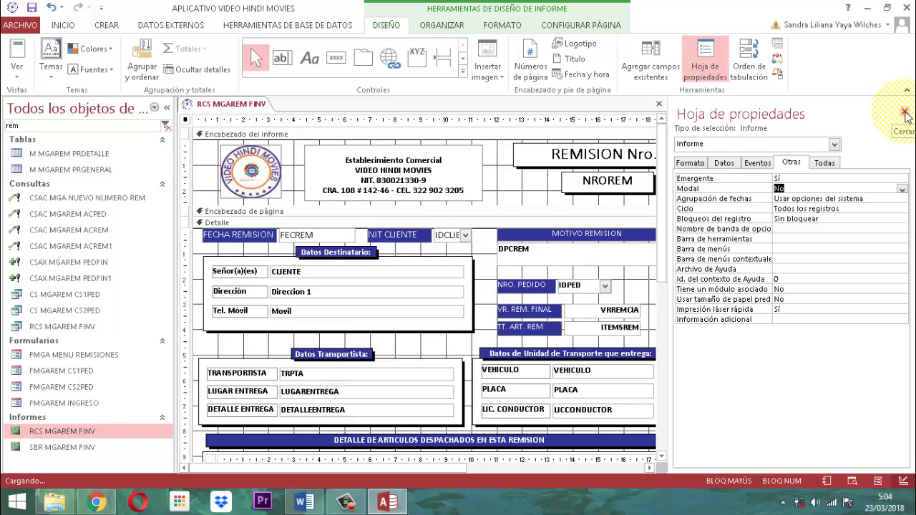
{"action": "left_click", "coordinate": [905, 115]}
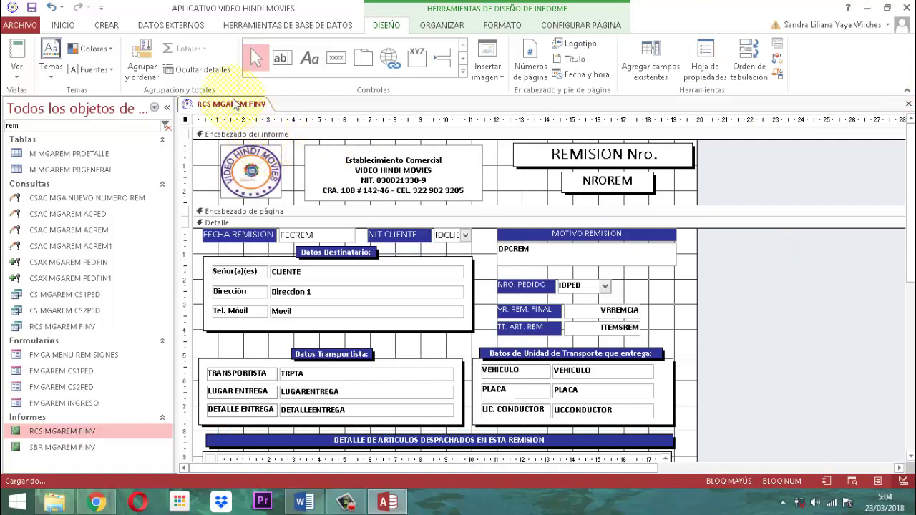
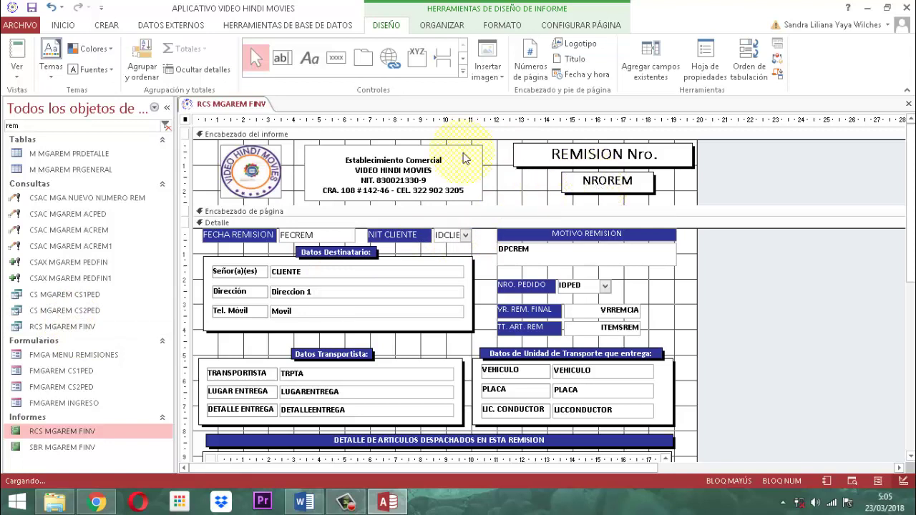
Save and close the RCS MGAREM FINV report.
{"action": "right_click", "coordinate": [228, 104]}
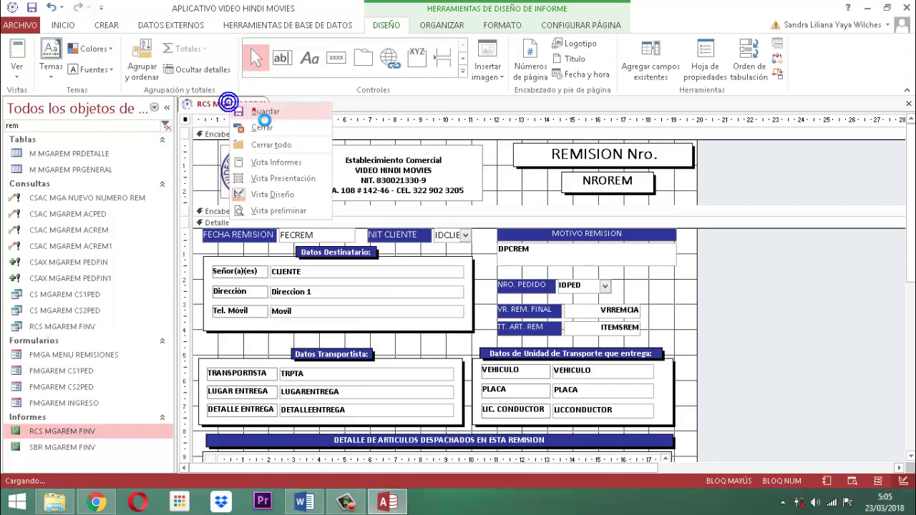
{"action": "left_click", "coordinate": [255, 113]}
{"action": "left_click", "coordinate": [254, 112]}
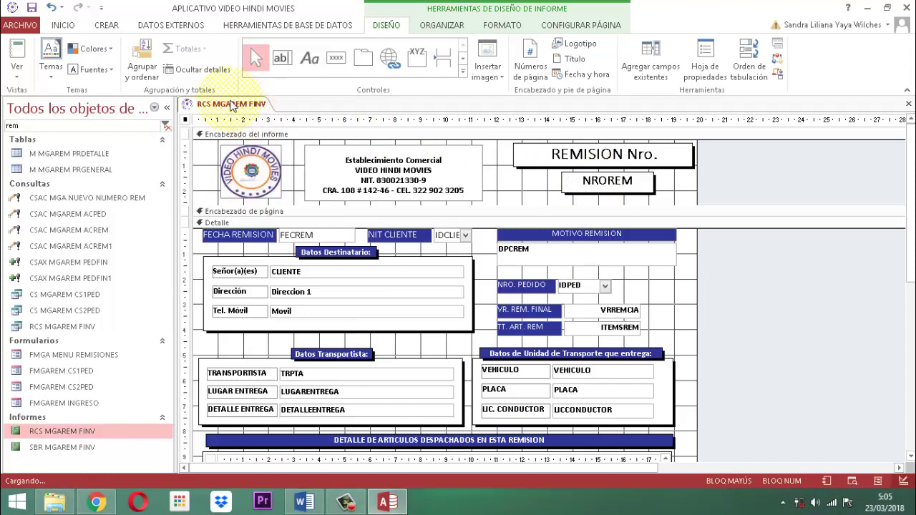
{"action": "right_click", "coordinate": [255, 112]}
{"action": "left_click", "coordinate": [262, 126]}
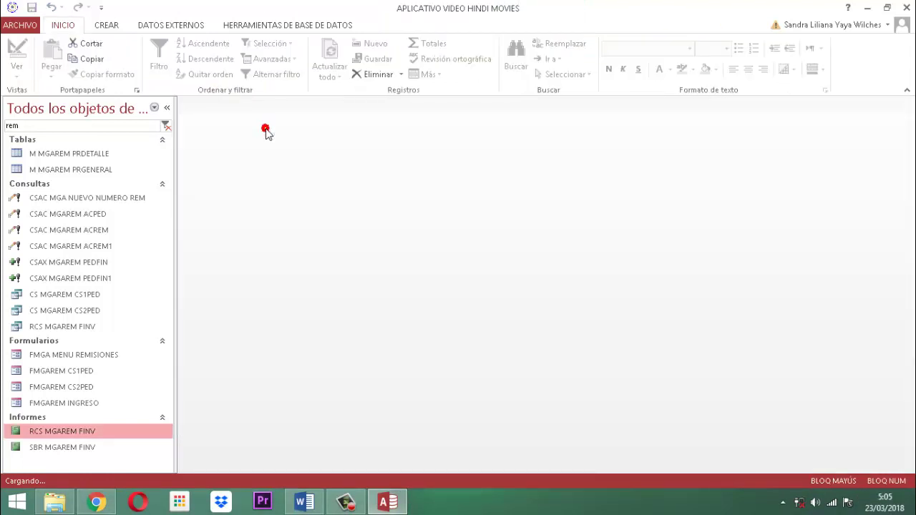
Close the running MODULO REMISIONES form and open FMGAREM INGRESO in Design View.
{"action": "double_click", "coordinate": [57, 405]}
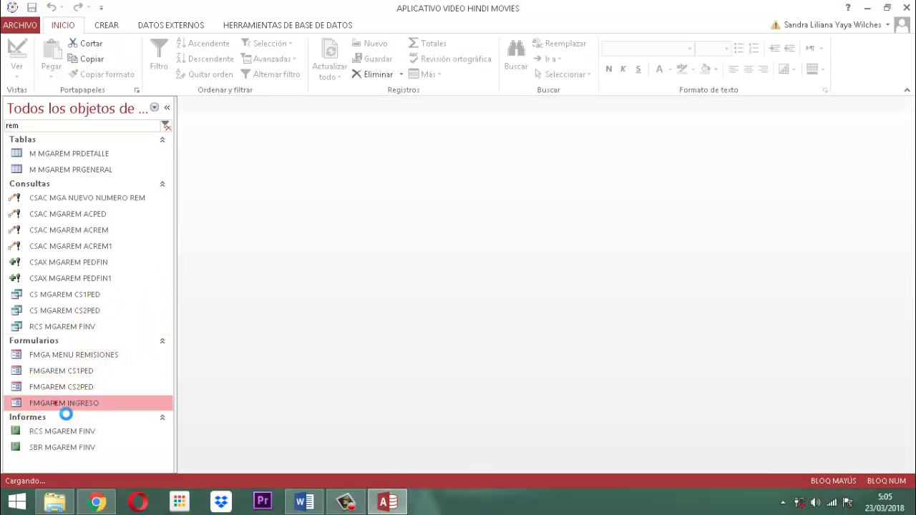
{"action": "right_click", "coordinate": [57, 404]}
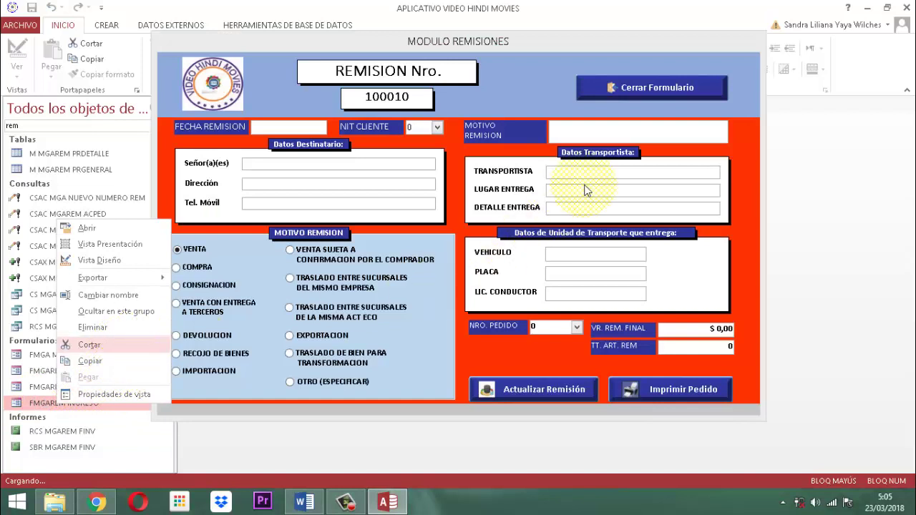
{"action": "left_click", "coordinate": [658, 89]}
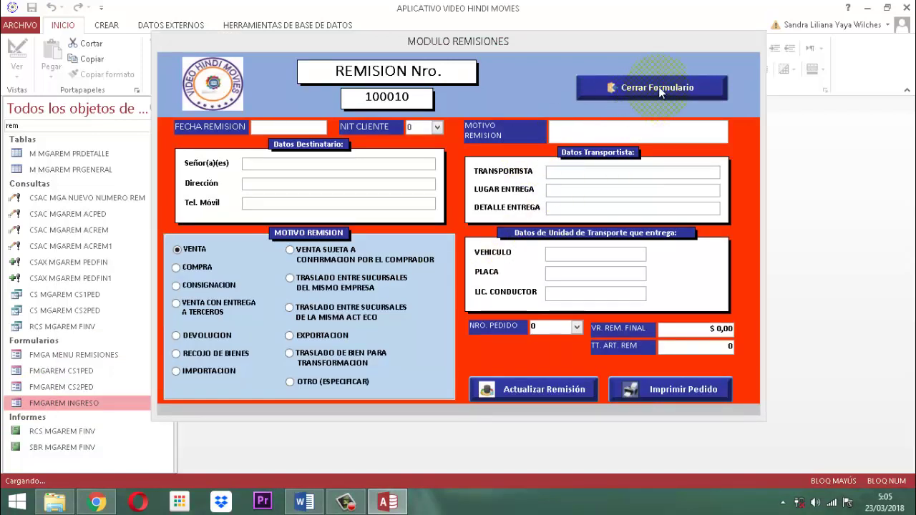
{"action": "left_click", "coordinate": [658, 87]}
{"action": "left_click", "coordinate": [467, 295]}
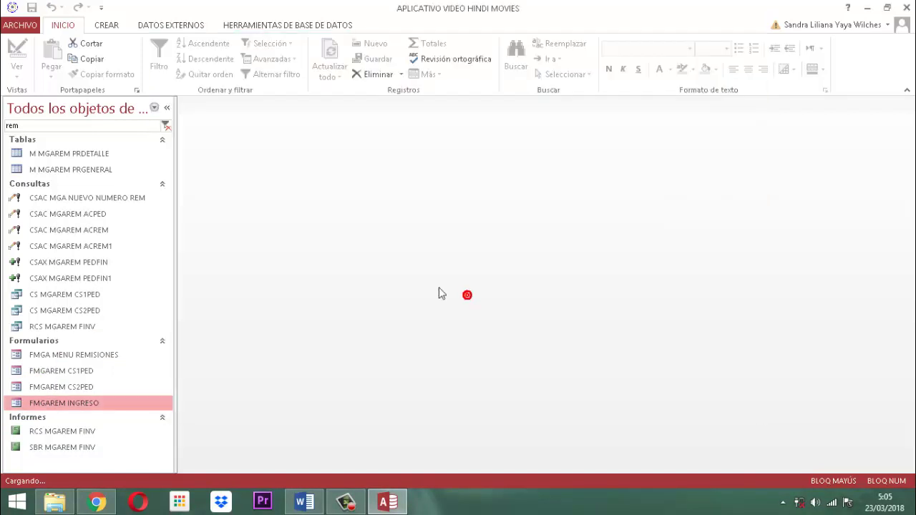
{"action": "right_click", "coordinate": [78, 405]}
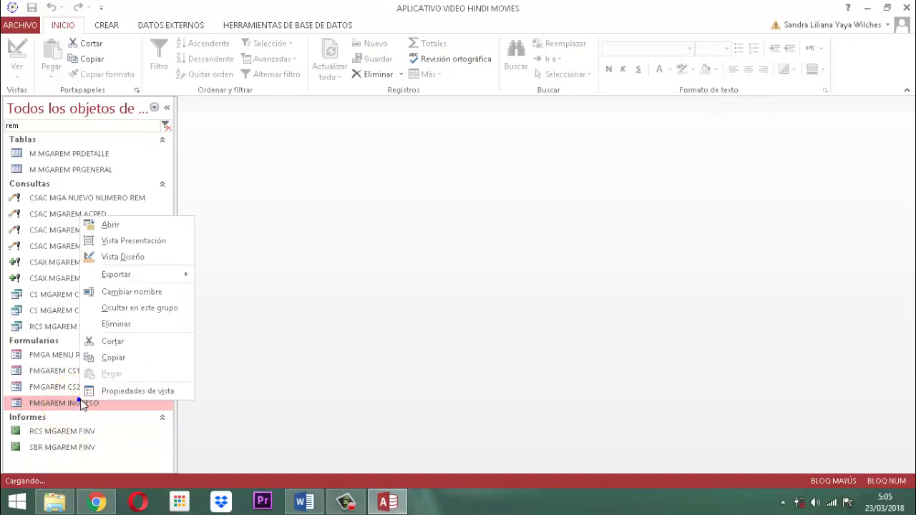
{"action": "left_click", "coordinate": [141, 258]}
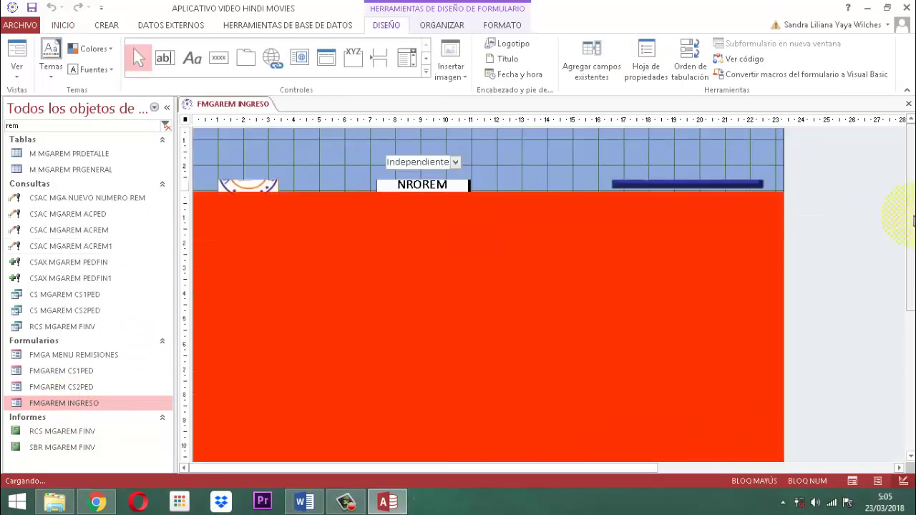
Change the print button caption from 'Imprimir Pedido' to 'Imprimir Remisión'.
{"action": "scroll", "coordinate": [804, 231], "scroll_direction": "down", "scroll_amount": 3}
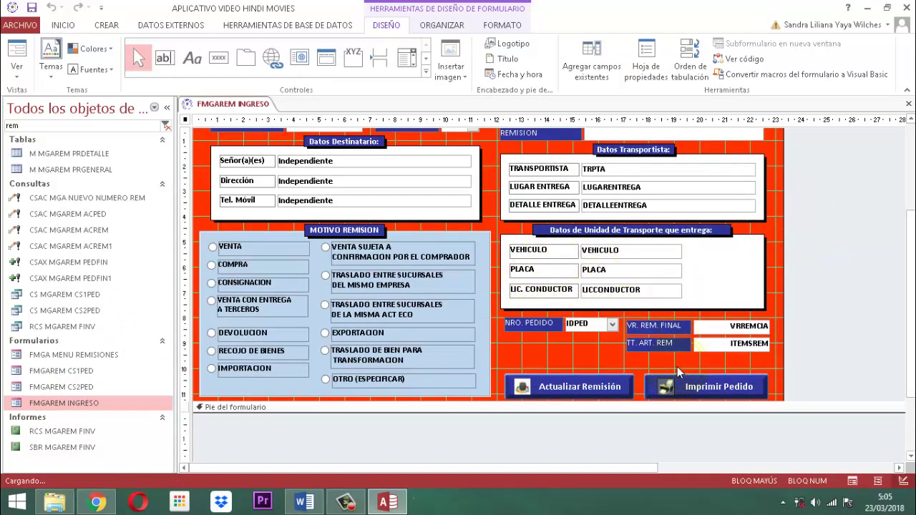
{"action": "left_click", "coordinate": [718, 388]}
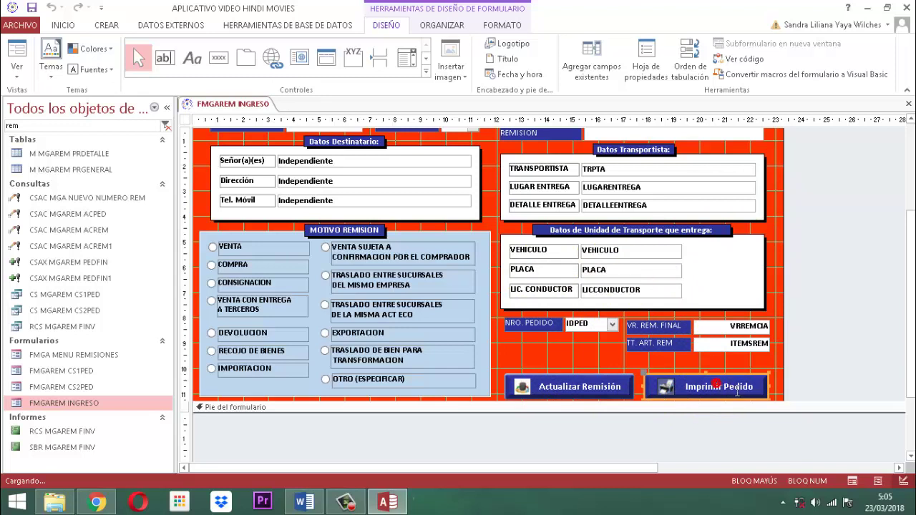
{"action": "double_click", "coordinate": [738, 387]}
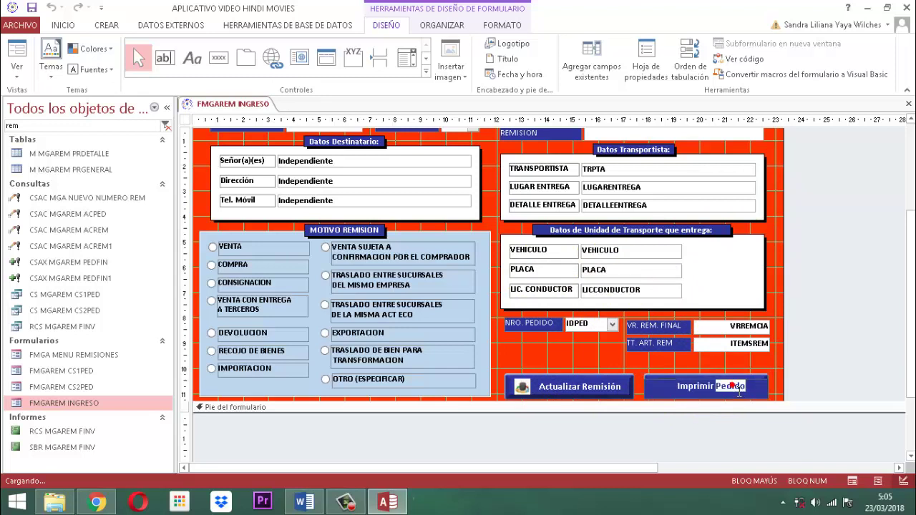
{"action": "type", "text": "Re"}
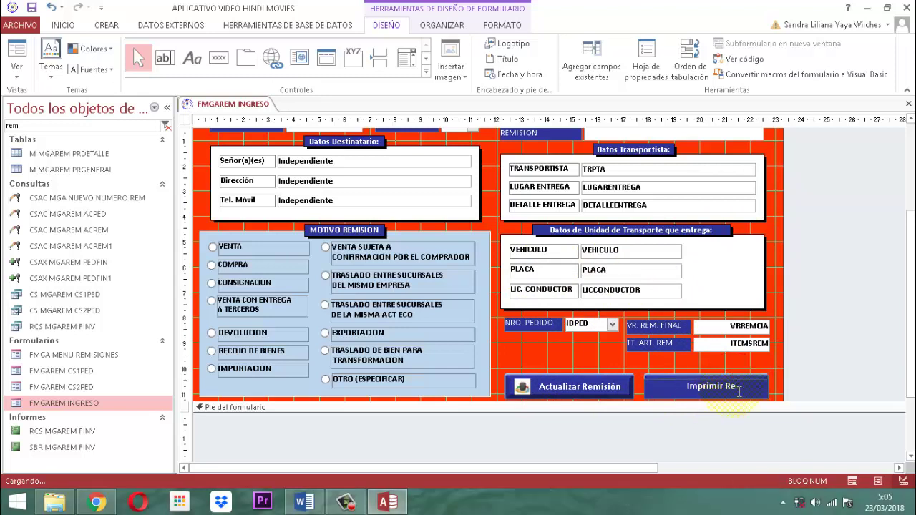
{"action": "type", "text": "misión"}
{"action": "left_click", "coordinate": [847, 371]}
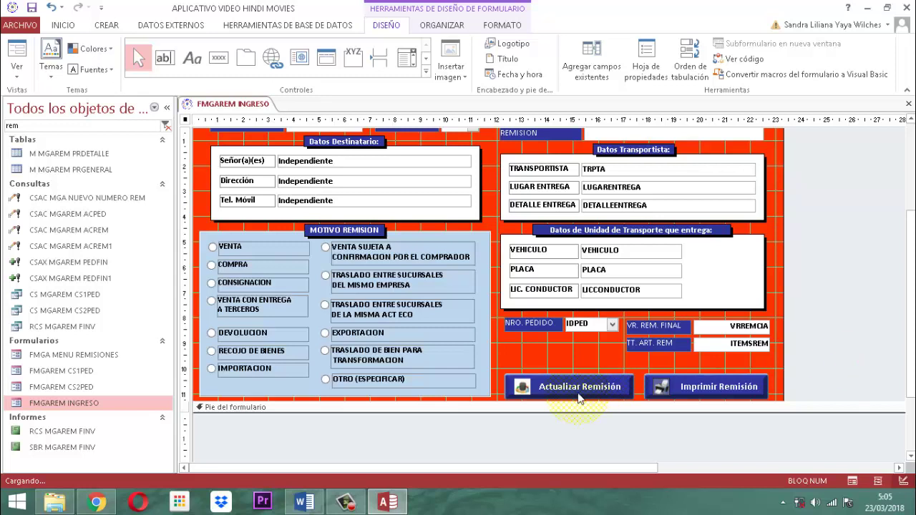
{"action": "left_click", "coordinate": [697, 393]}
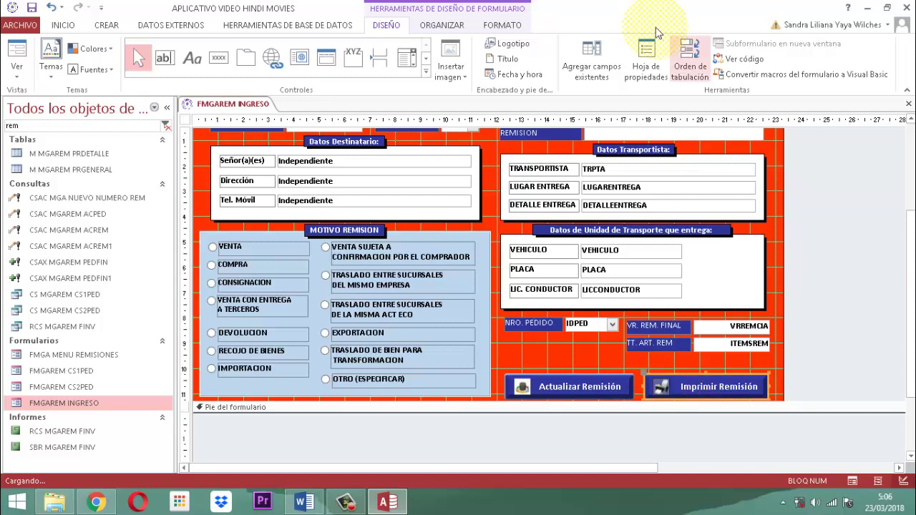
Set the button's On Click macro to open report RCS MGAREM FINV instead of LR PED INFORME.
{"action": "left_click", "coordinate": [641, 56]}
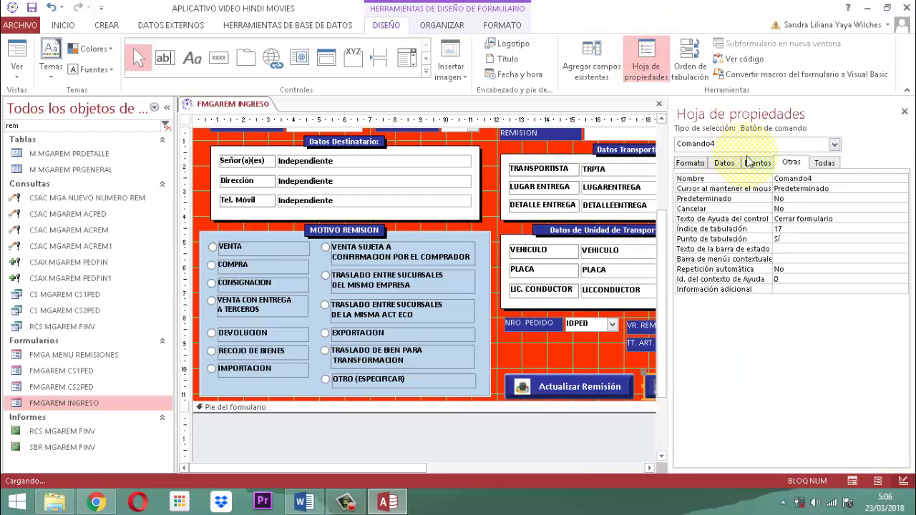
{"action": "left_click", "coordinate": [757, 163]}
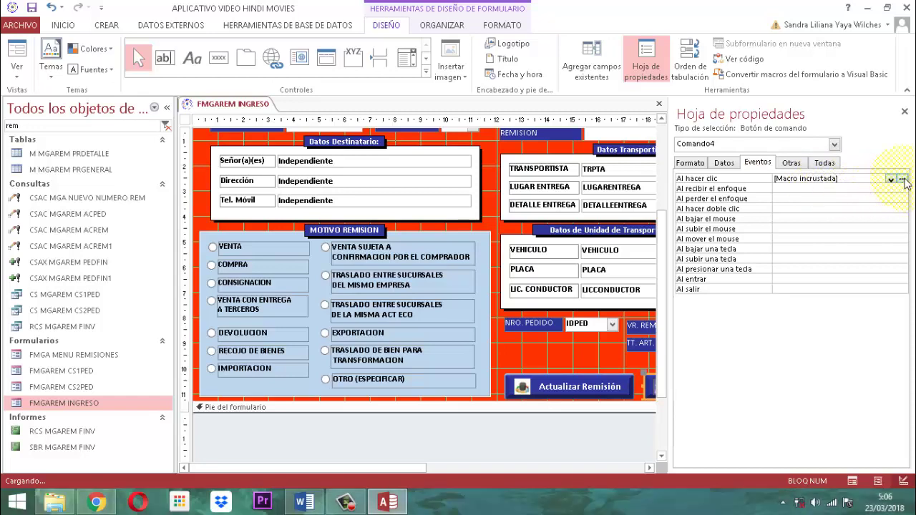
{"action": "left_click", "coordinate": [902, 178]}
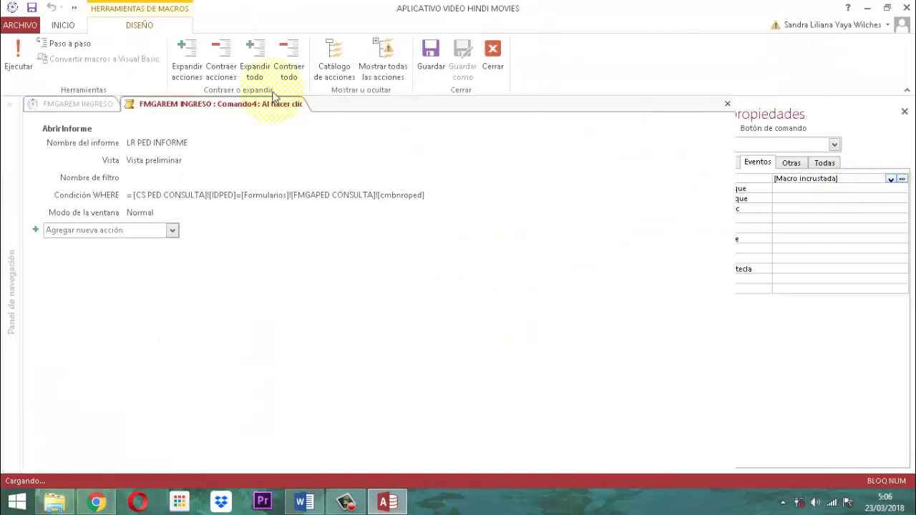
{"action": "left_click", "coordinate": [191, 142]}
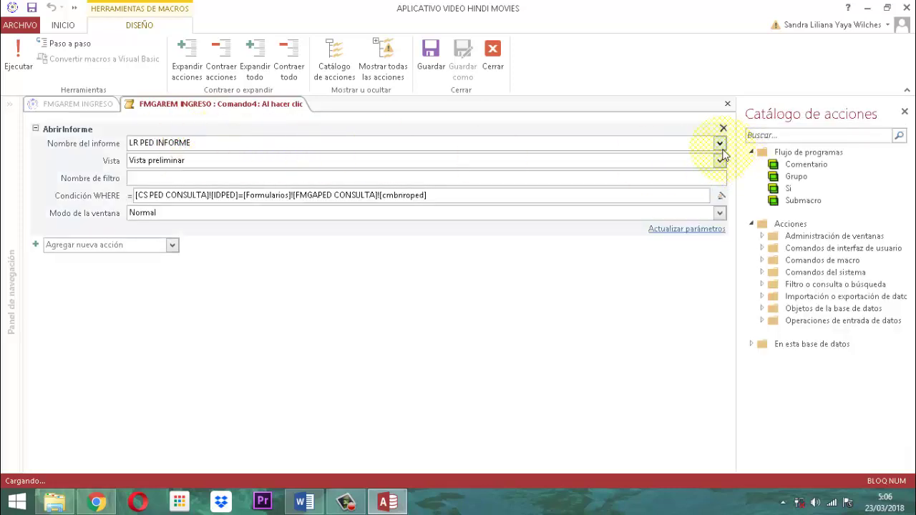
{"action": "left_click", "coordinate": [719, 144]}
{"action": "scroll", "coordinate": [262, 210], "scroll_direction": "down", "scroll_amount": 2}
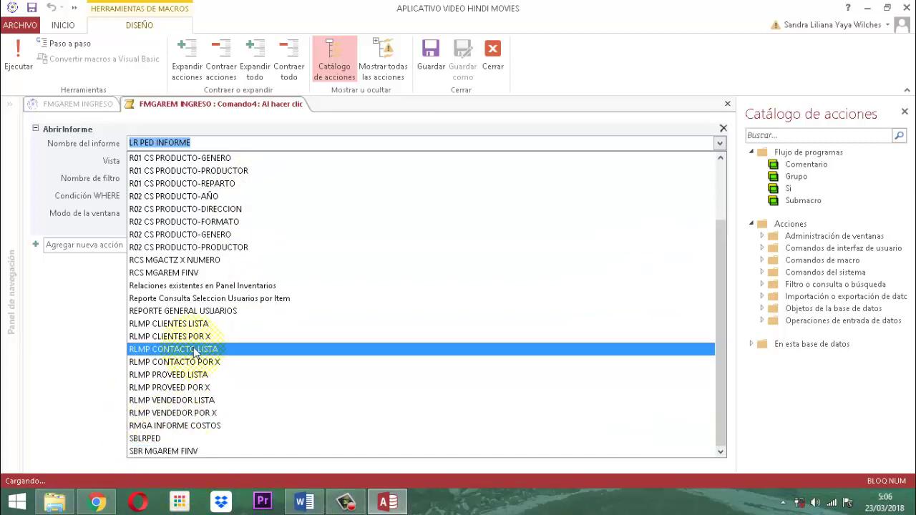
{"action": "left_click", "coordinate": [141, 273]}
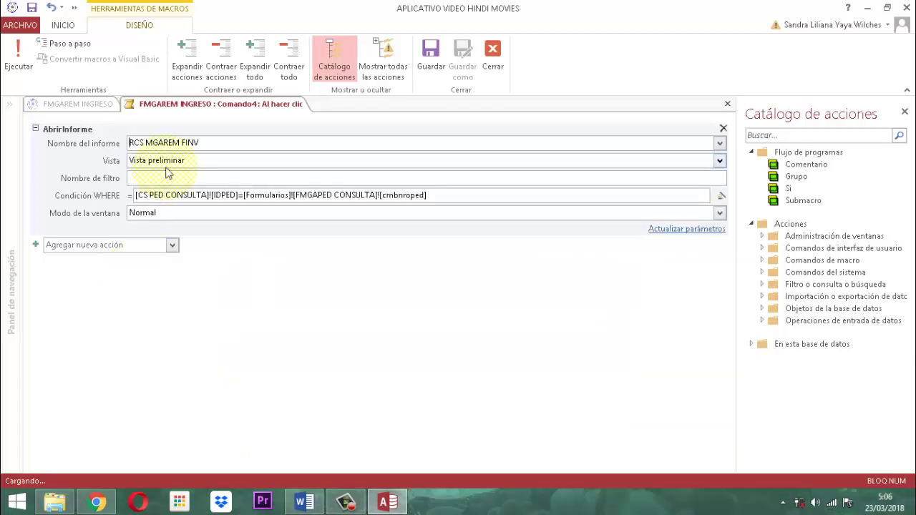
{"action": "left_click", "coordinate": [454, 198]}
Clear the old WHERE condition and start it with [RCS MGAREM FINV].[NROREM]=.
{"action": "key", "text": "BackSpace"}
{"action": "key", "text": "BackSpace"}
{"action": "key", "text": "BackSpace"}
{"action": "key", "text": "BackSpace"}
{"action": "key", "text": "BackSpace"}
{"action": "key", "text": "BackSpace"}
{"action": "key", "text": "BackSpace"}
{"action": "key", "text": "BackSpace"}
{"action": "key", "text": "BackSpace"}
{"action": "key", "text": "BackSpace"}
{"action": "key", "text": "BackSpace"}
{"action": "key", "text": "BackSpace"}
{"action": "key", "text": "BackSpace"}
{"action": "key", "text": "BackSpace"}
{"action": "key", "text": "BackSpace"}
{"action": "key", "text": "BackSpace"}
{"action": "key", "text": "BackSpace"}
{"action": "key", "text": "BackSpace"}
{"action": "key", "text": "BackSpace"}
{"action": "key", "text": "BackSpace"}
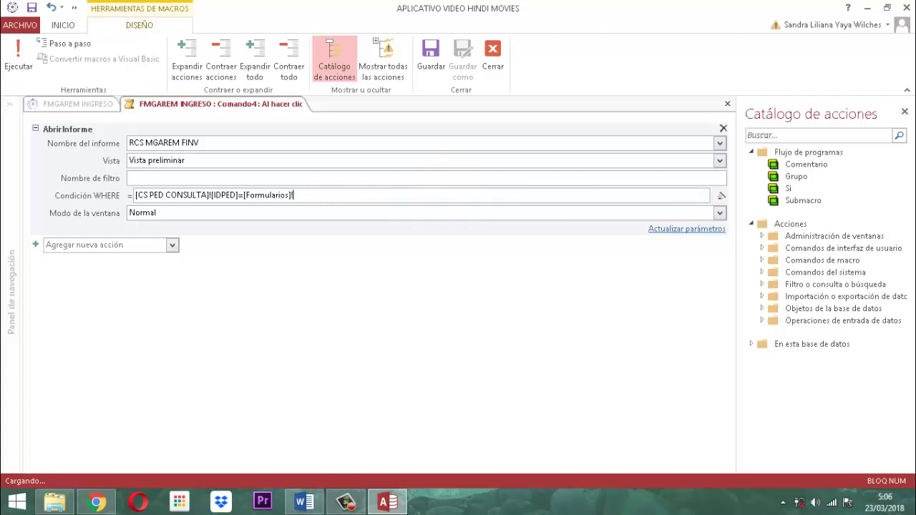
{"action": "key", "text": "BackSpace"}
{"action": "key", "text": "BackSpace"}
{"action": "key", "text": "BackSpace"}
{"action": "key", "text": "BackSpace"}
{"action": "key", "text": "BackSpace"}
{"action": "key", "text": "BackSpace"}
{"action": "key", "text": "BackSpace"}
{"action": "key", "text": "BackSpace"}
{"action": "key", "text": "BackSpace"}
{"action": "key", "text": "BackSpace"}
{"action": "key", "text": "BackSpace"}
{"action": "key", "text": "BackSpace"}
{"action": "key", "text": "BackSpace"}
{"action": "key", "text": "BackSpace"}
{"action": "key", "text": "BackSpace"}
{"action": "key", "text": "BackSpace"}
{"action": "key", "text": "BackSpace"}
{"action": "key", "text": "BackSpace"}
{"action": "key", "text": "BackSpace"}
{"action": "key", "text": "BackSpace"}
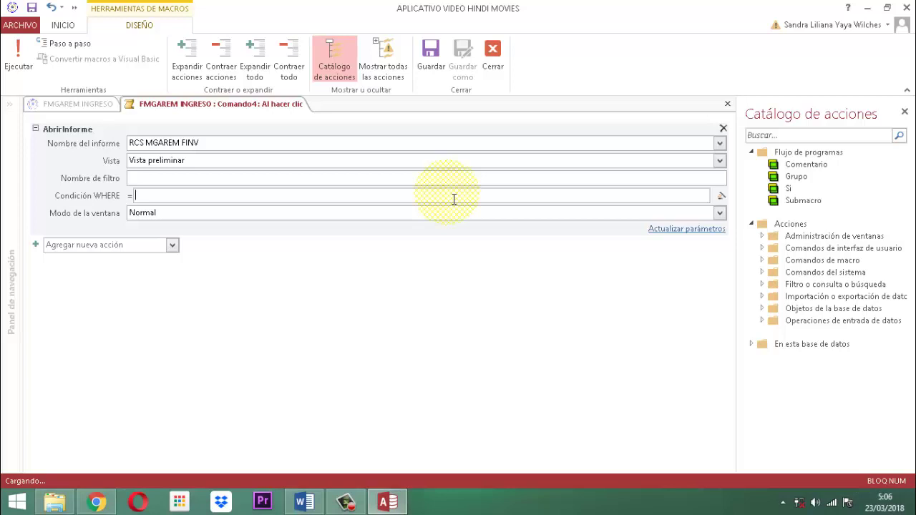
{"action": "type", "text": "[rcs"}
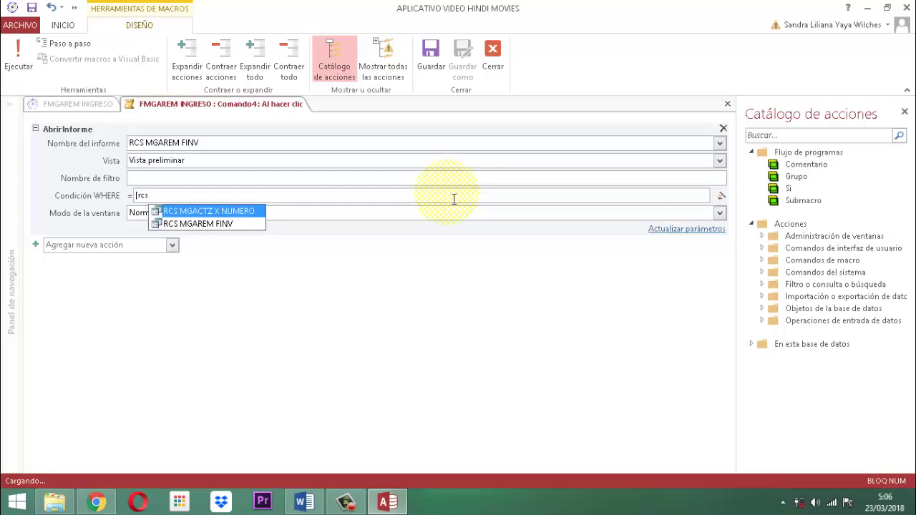
{"action": "left_click", "coordinate": [192, 224]}
{"action": "type", "text": "."}
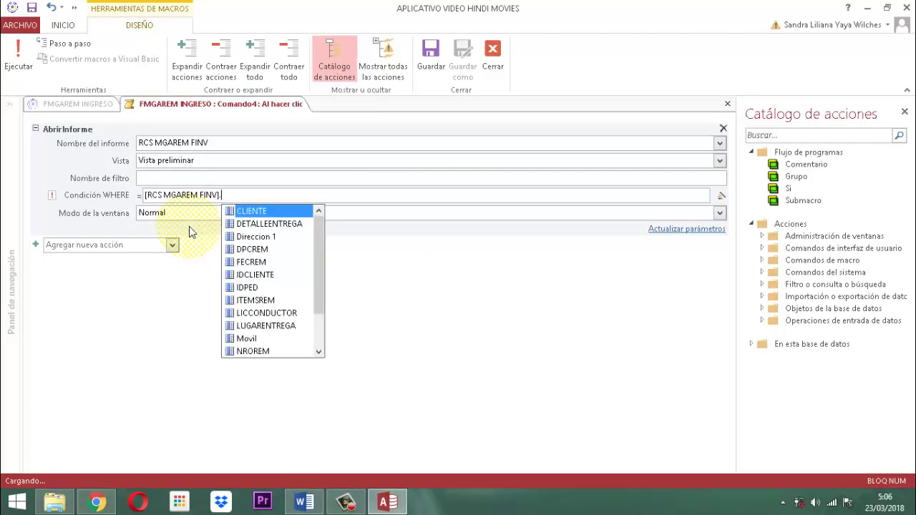
{"action": "left_click", "coordinate": [251, 350]}
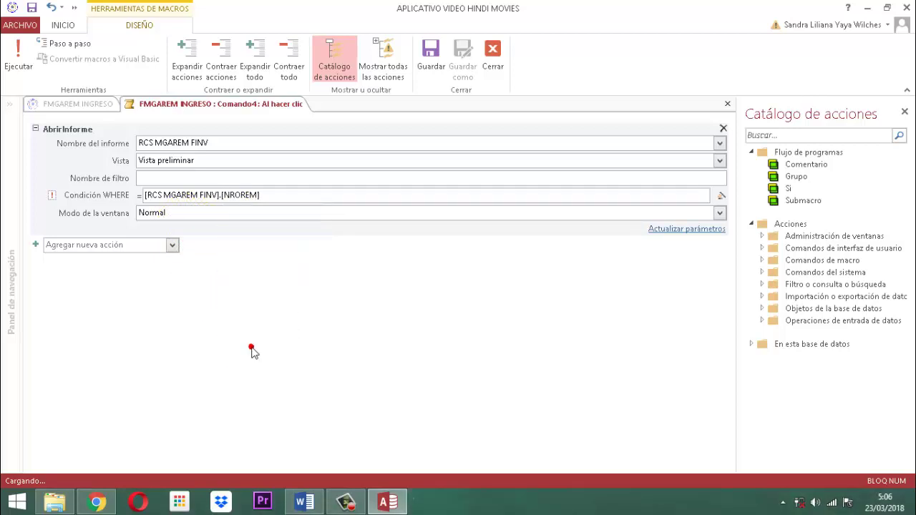
{"action": "type", "text": "="}
Extend the condition with [Formularios]![FMGAREM INGRESO] using the IntelliSense suggestions.
{"action": "type", "text": "[f"}
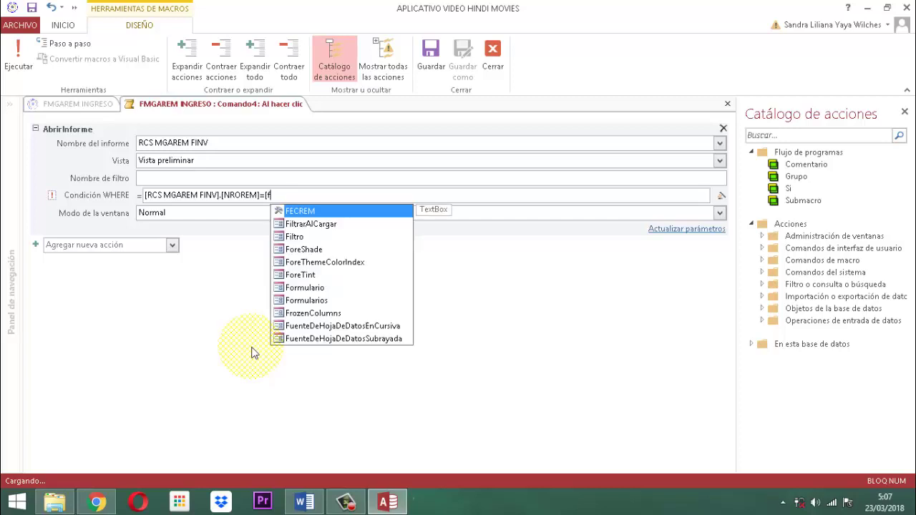
{"action": "left_click", "coordinate": [304, 301]}
{"action": "double_click", "coordinate": [303, 301]}
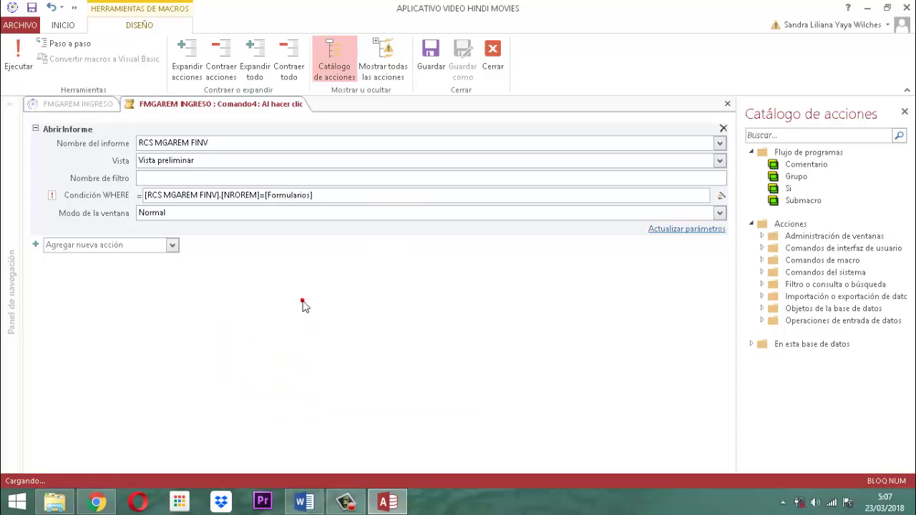
{"action": "type", "text": "!"}
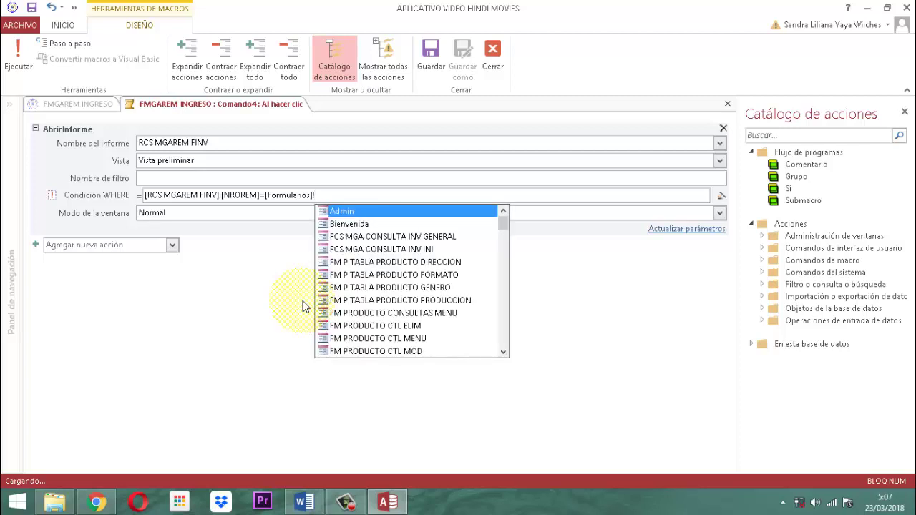
{"action": "type", "text": "fmg"}
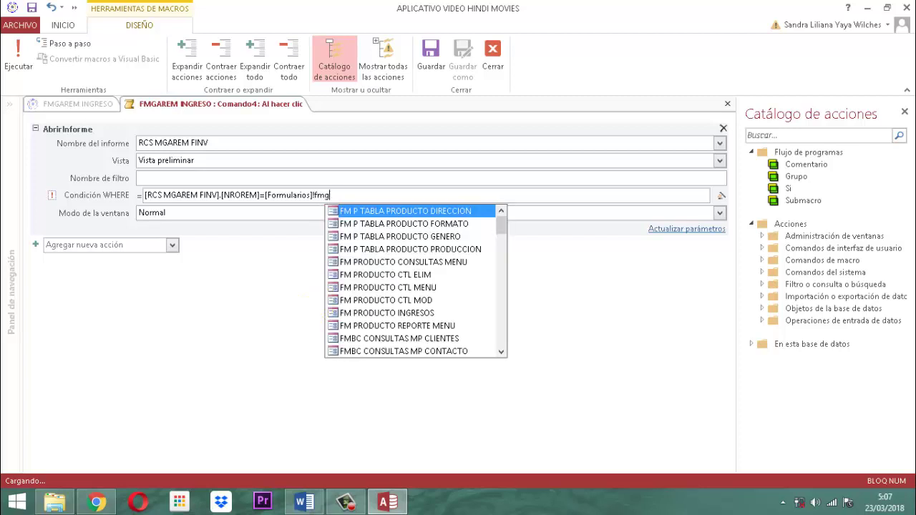
{"action": "type", "text": "arem"}
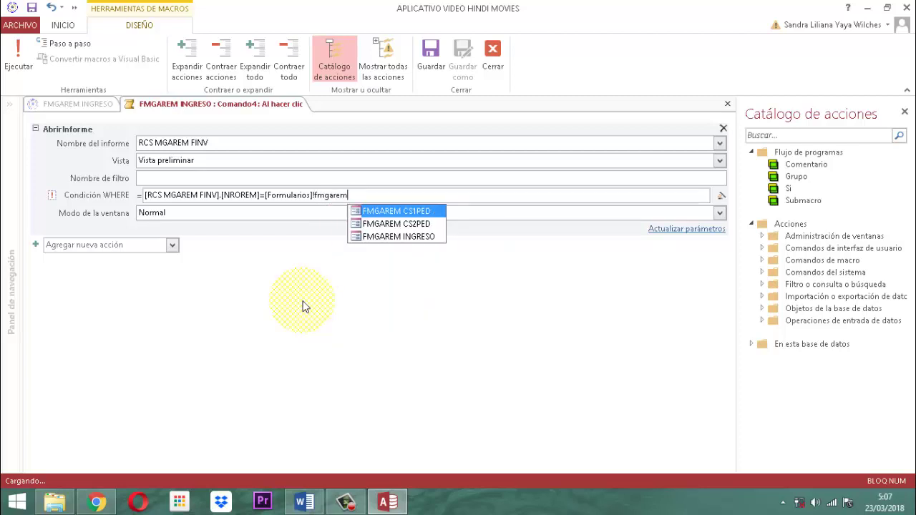
{"action": "type", "text": " in"}
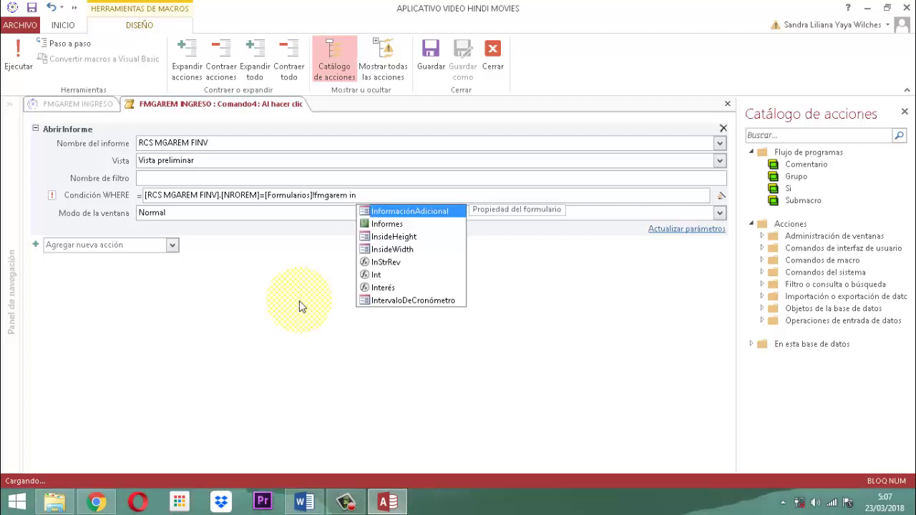
{"action": "type", "text": "g"}
{"action": "key", "text": "BackSpace"}
{"action": "key", "text": "BackSpace"}
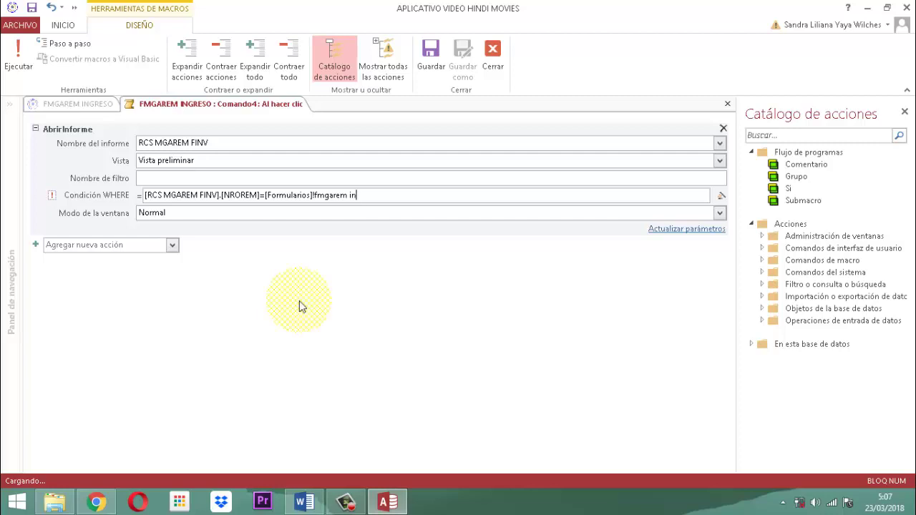
{"action": "key", "text": "BackSpace"}
{"action": "key", "text": "BackSpace"}
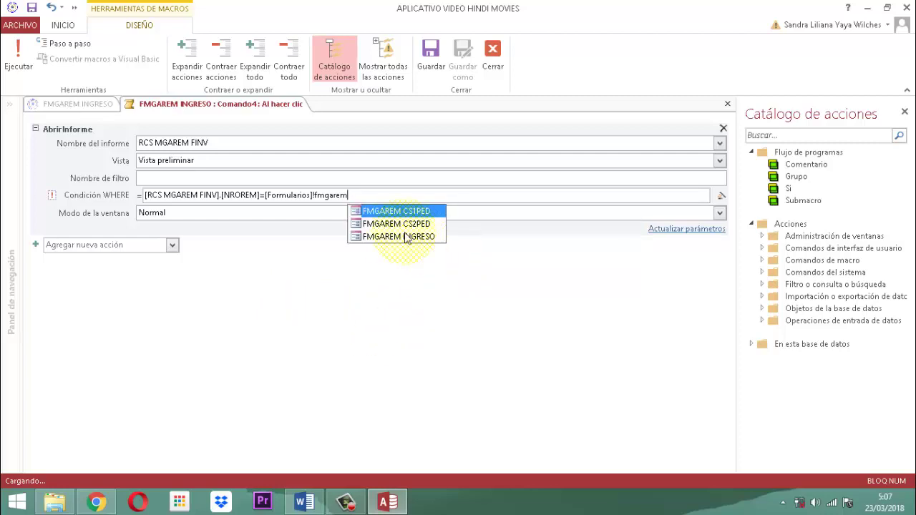
{"action": "double_click", "coordinate": [405, 236]}
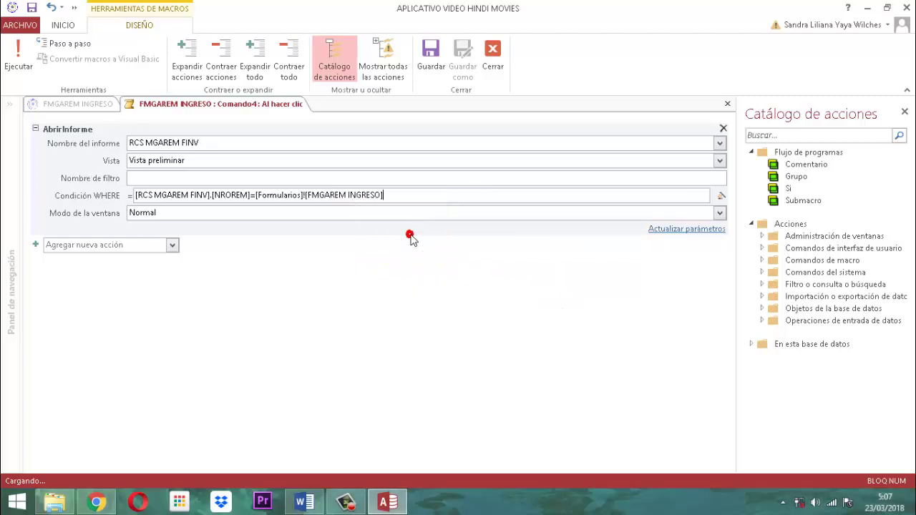
Finish the condition with the form's ![NROREM] field.
{"action": "type", "text": "!"}
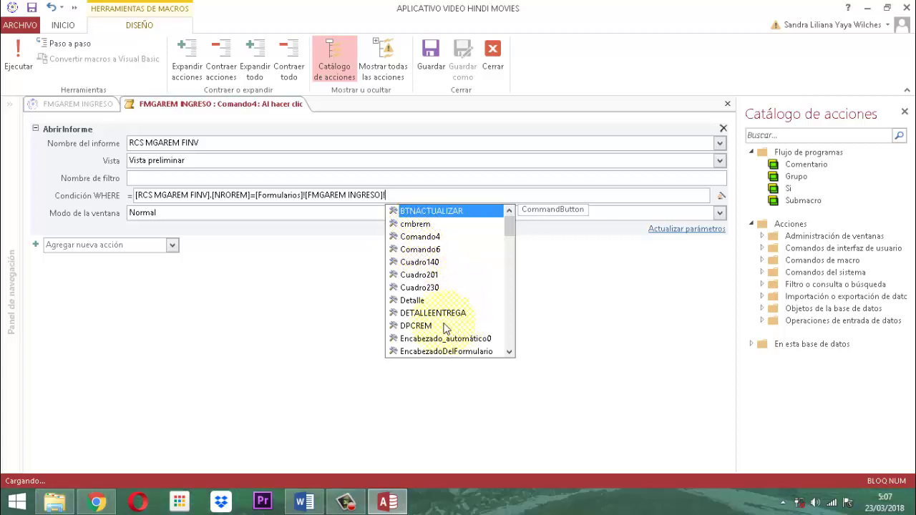
{"action": "scroll", "coordinate": [445, 300], "scroll_direction": "down", "scroll_amount": 4}
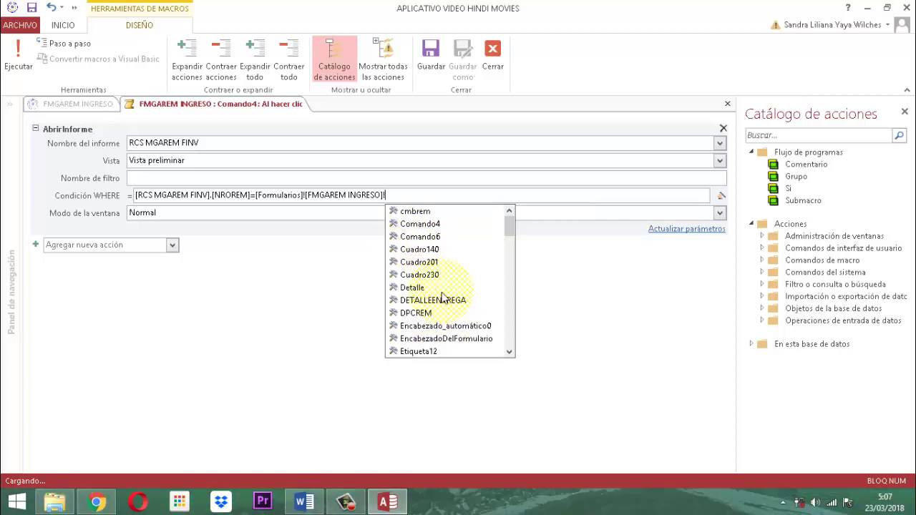
{"action": "scroll", "coordinate": [444, 300], "scroll_direction": "down", "scroll_amount": 10}
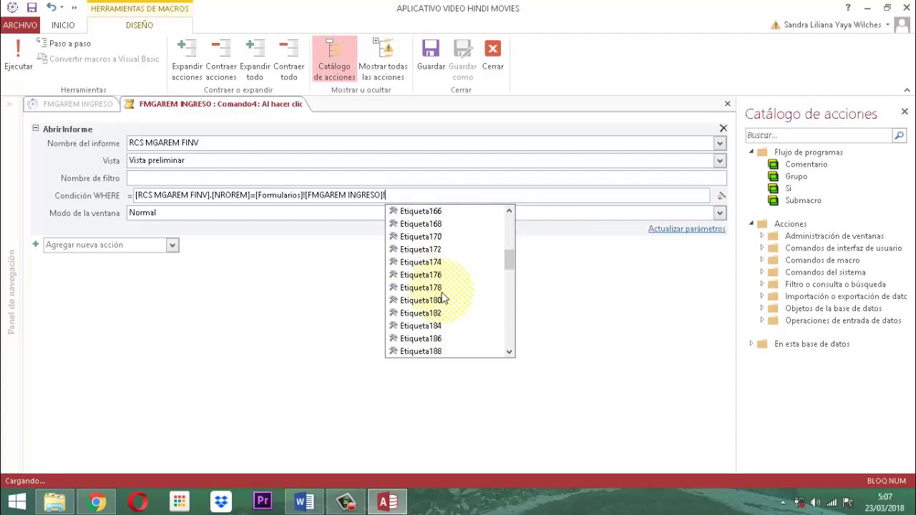
{"action": "scroll", "coordinate": [445, 301], "scroll_direction": "down", "scroll_amount": 2}
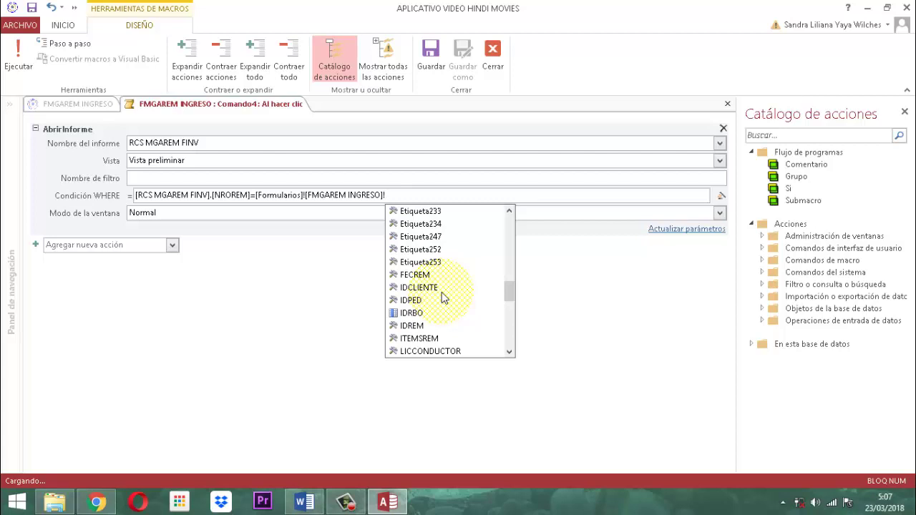
{"action": "scroll", "coordinate": [442, 298], "scroll_direction": "down", "scroll_amount": 2}
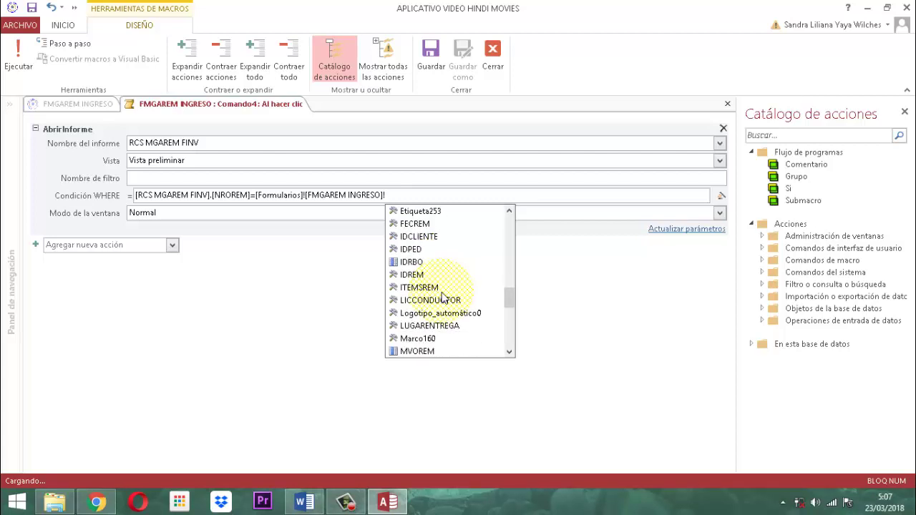
{"action": "scroll", "coordinate": [444, 298], "scroll_direction": "down", "scroll_amount": 2}
{"action": "scroll", "coordinate": [444, 297], "scroll_direction": "down", "scroll_amount": 2}
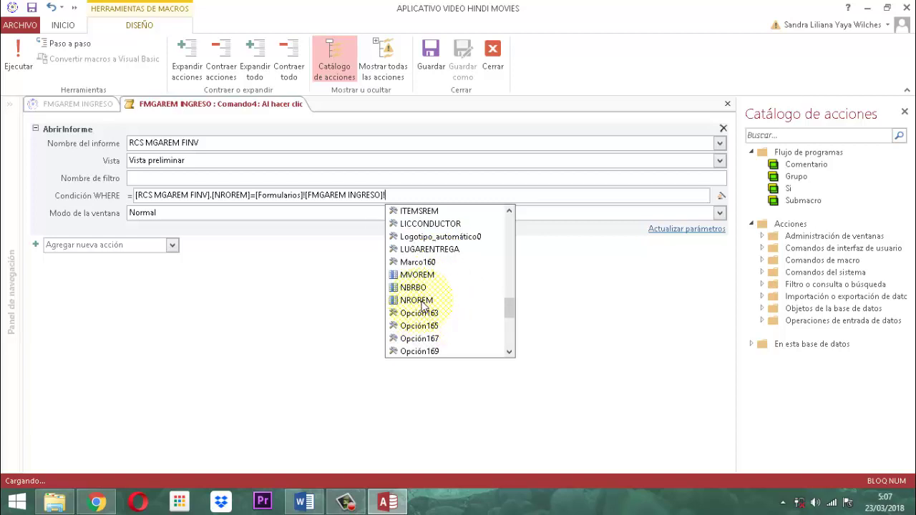
{"action": "left_click", "coordinate": [422, 303]}
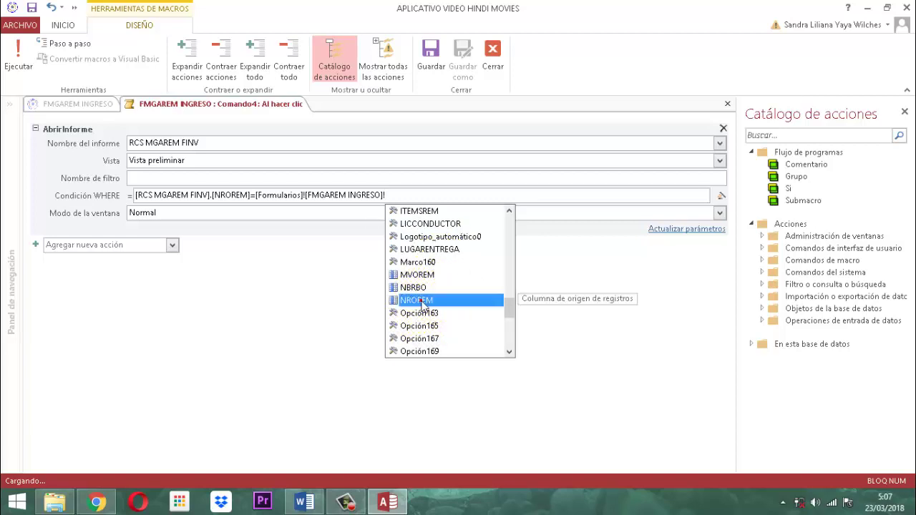
{"action": "left_click", "coordinate": [422, 303]}
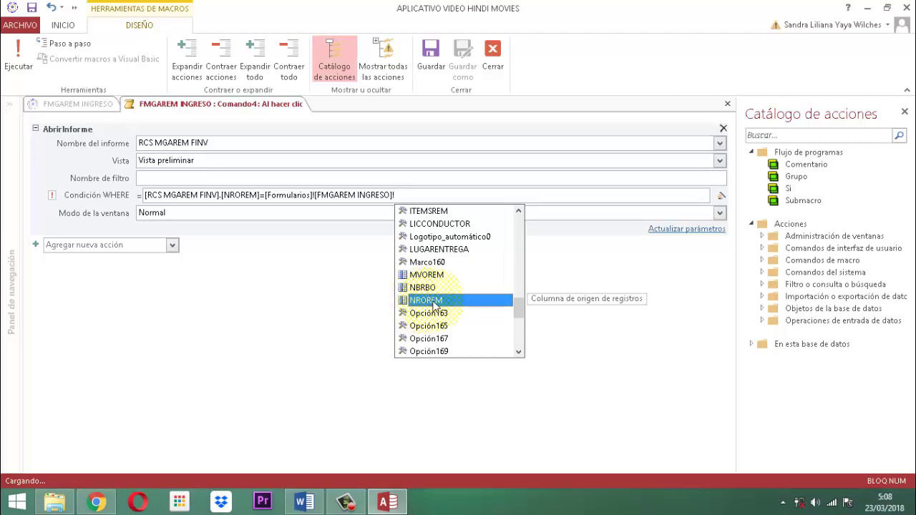
{"action": "scroll", "coordinate": [458, 324], "scroll_direction": "down", "scroll_amount": 6}
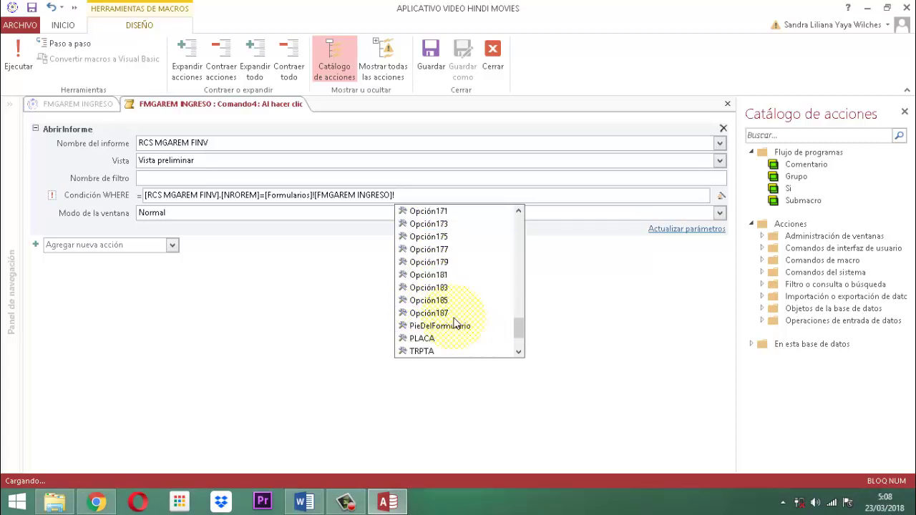
{"action": "scroll", "coordinate": [455, 324], "scroll_direction": "up", "scroll_amount": 7}
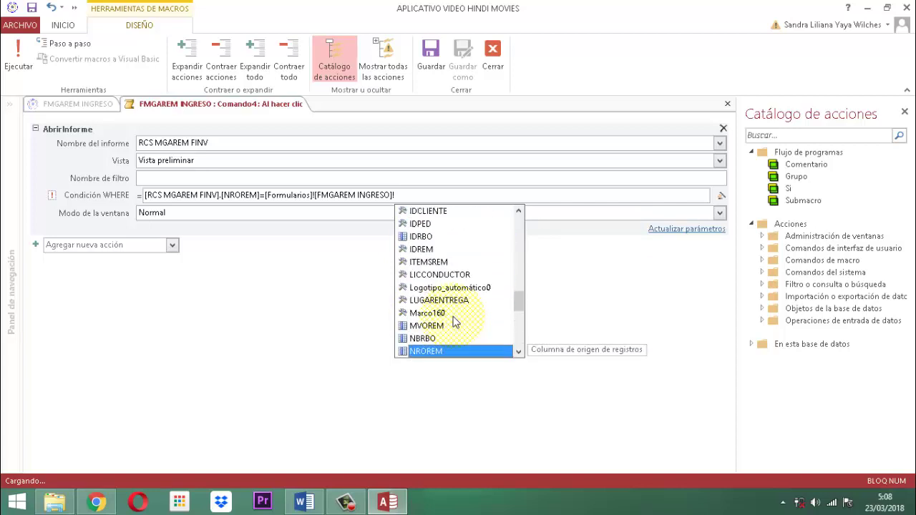
{"action": "scroll", "coordinate": [455, 324], "scroll_direction": "down", "scroll_amount": 1}
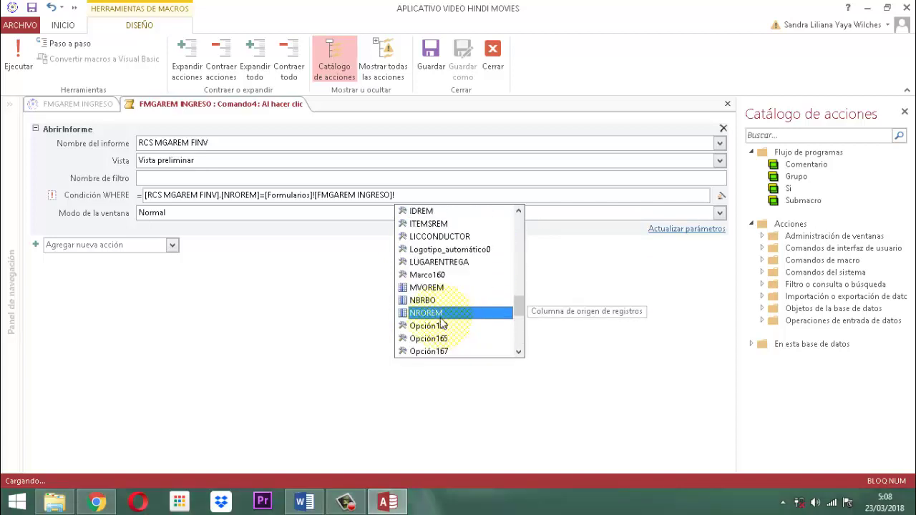
{"action": "double_click", "coordinate": [422, 315]}
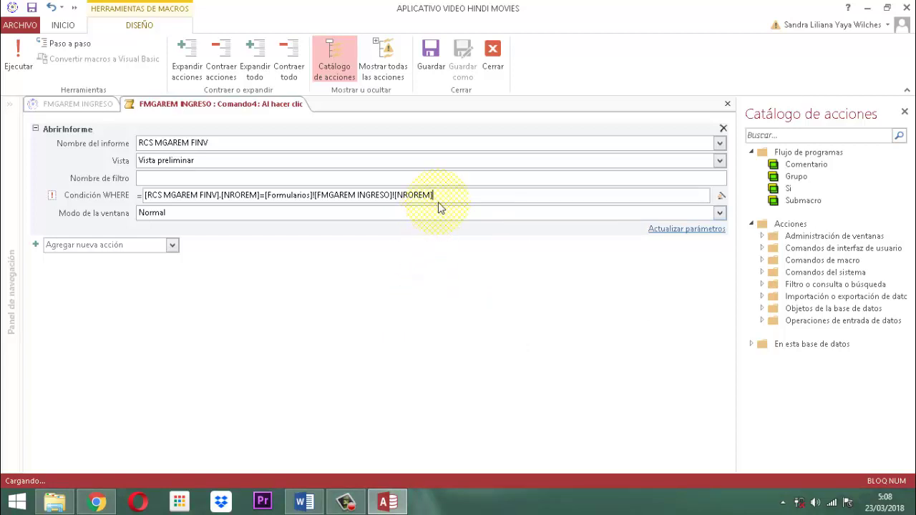
{"action": "left_click", "coordinate": [499, 56]}
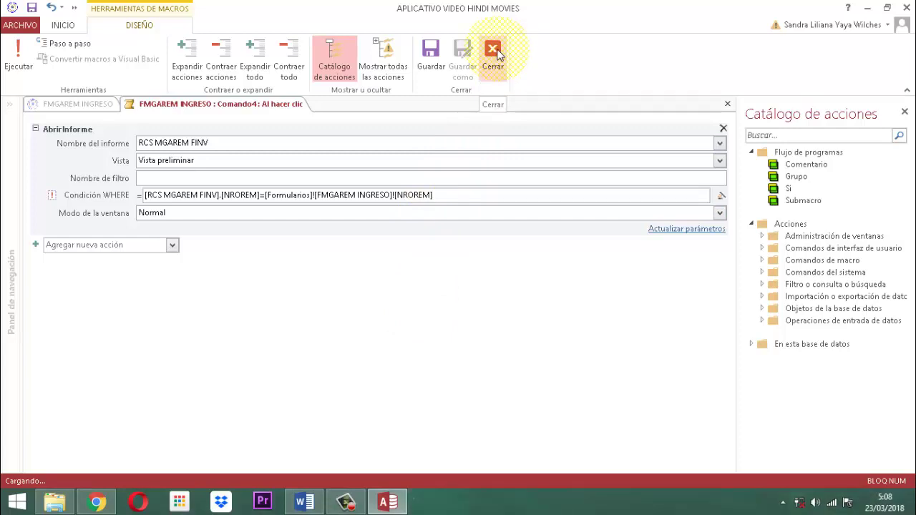
Save the macro changes, recheck the click macro, and close the property sheet.
{"action": "left_click", "coordinate": [499, 54]}
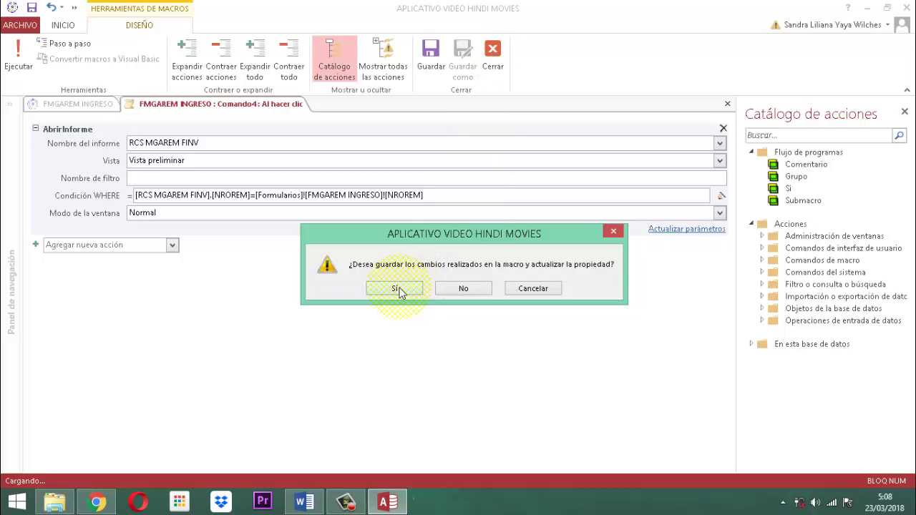
{"action": "left_click", "coordinate": [398, 290]}
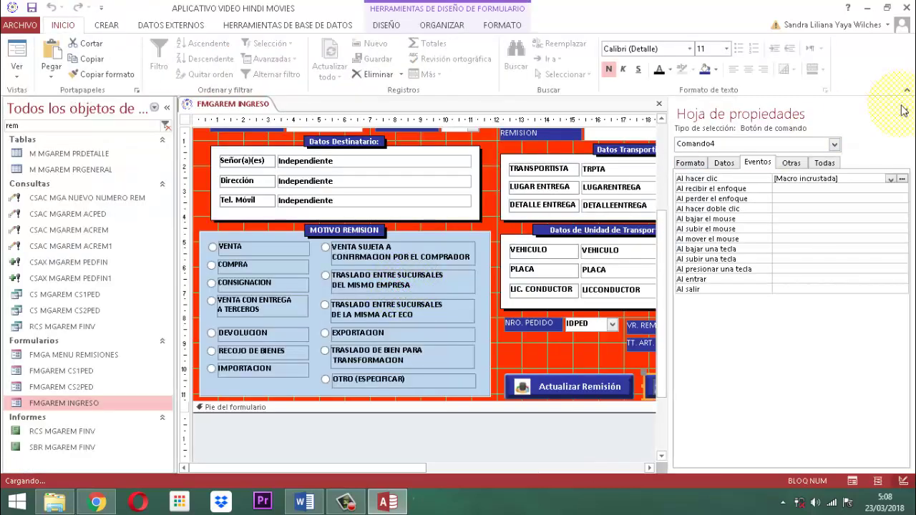
{"action": "left_click", "coordinate": [903, 179]}
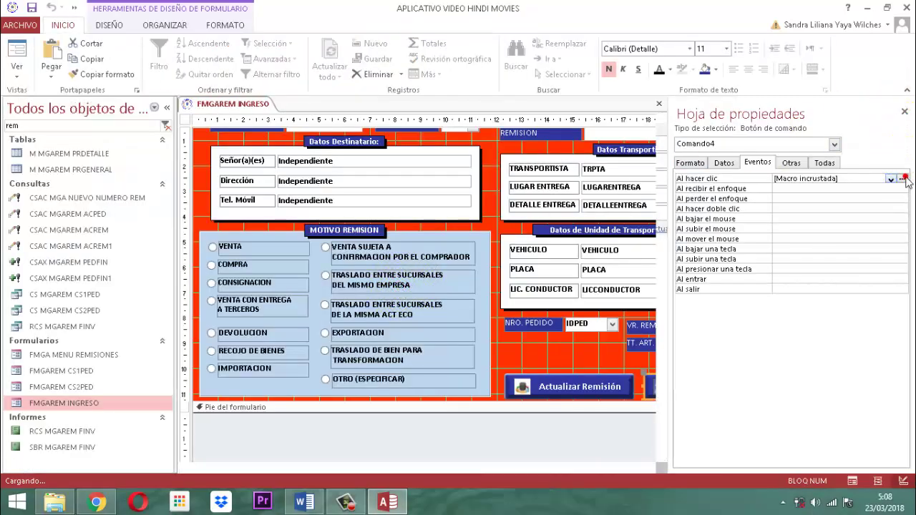
{"action": "left_click", "coordinate": [905, 114]}
{"action": "left_click", "coordinate": [501, 73]}
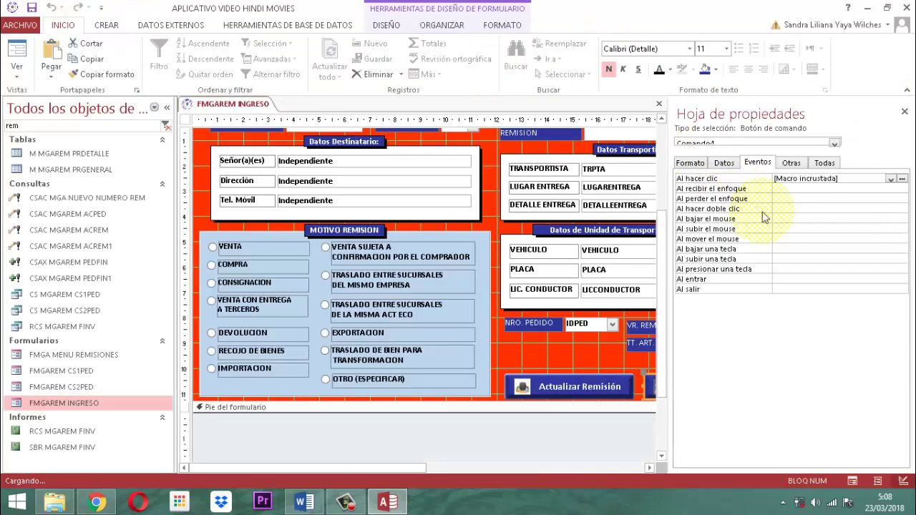
{"action": "left_click", "coordinate": [904, 112]}
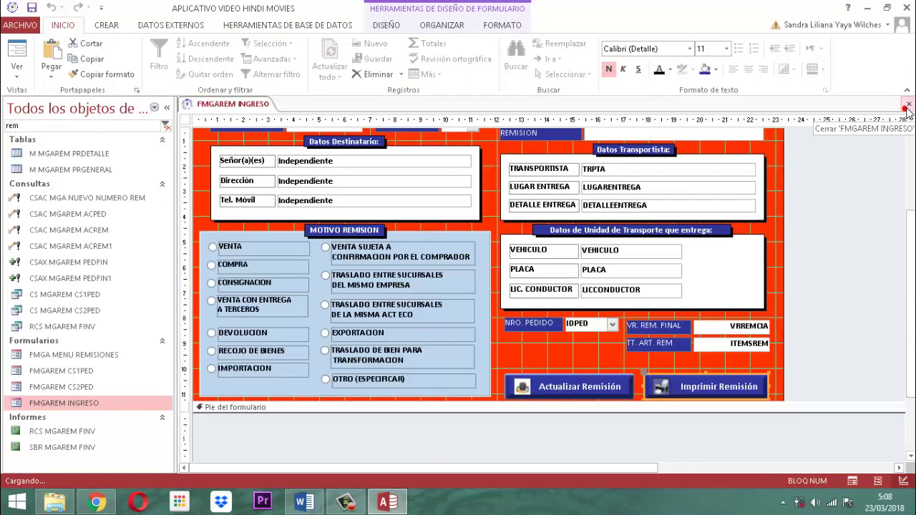
Save and close the FMGAREM INGRESO form.
{"action": "right_click", "coordinate": [212, 106]}
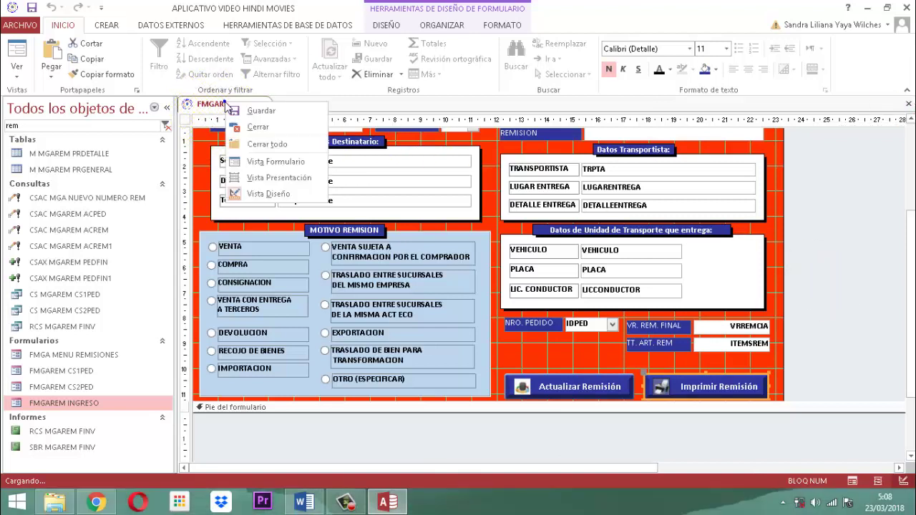
{"action": "left_click", "coordinate": [261, 111]}
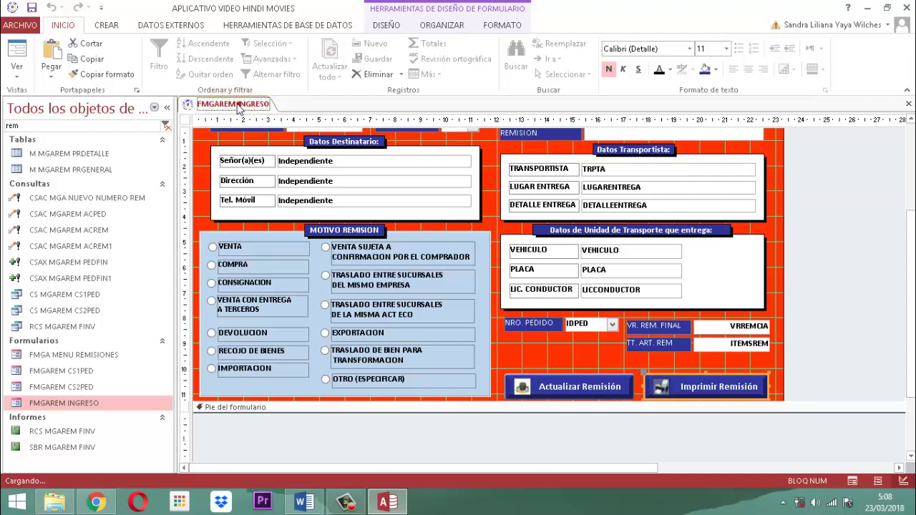
{"action": "right_click", "coordinate": [238, 107]}
{"action": "left_click", "coordinate": [262, 127]}
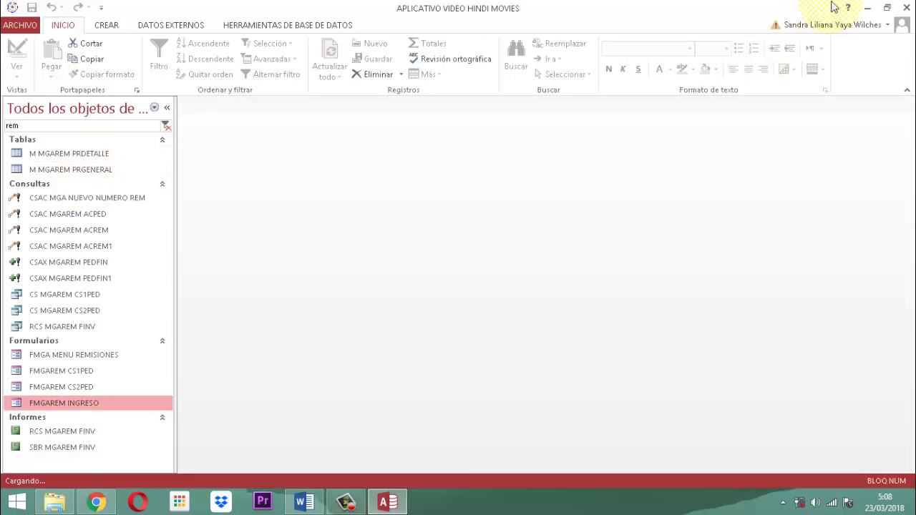
Search 'modulo pr' and go GESTION ADMINISTRATIVA > ITEM 04 REMISION > INGRESO for remission 100010.
{"action": "double_click", "coordinate": [67, 126]}
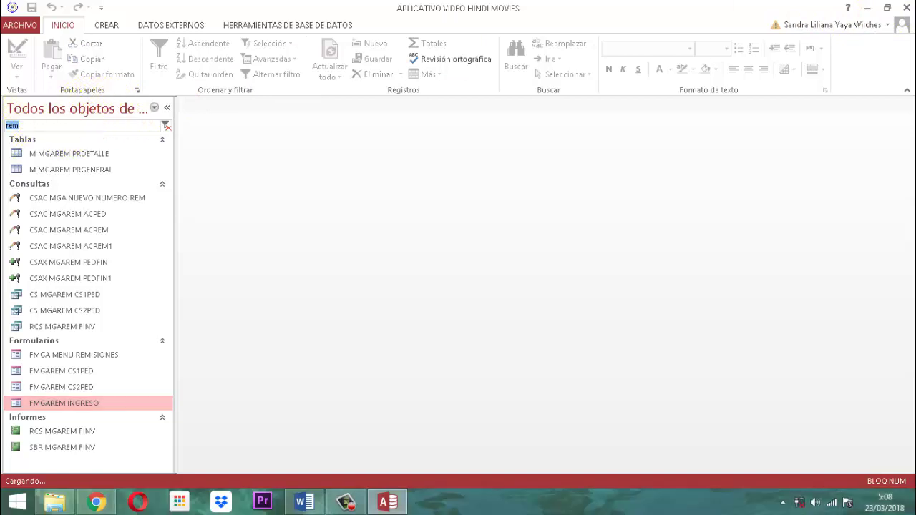
{"action": "type", "text": "modulo p"}
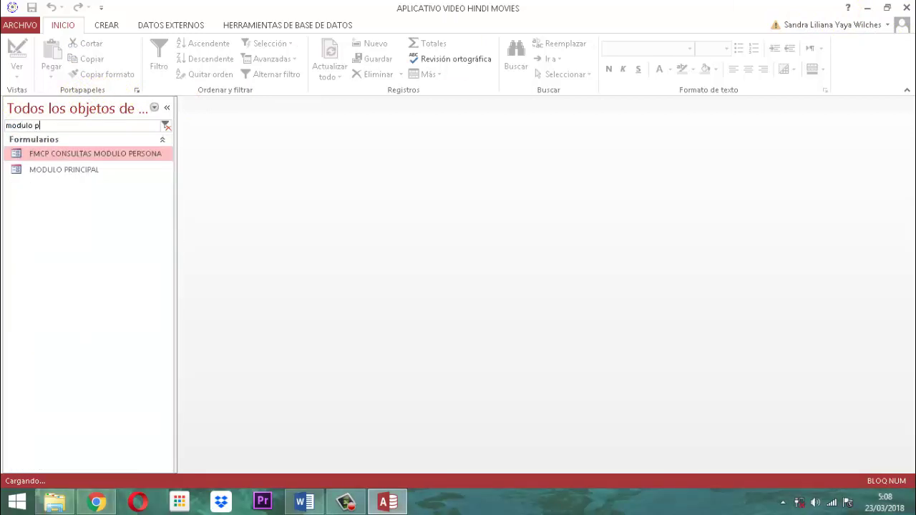
{"action": "type", "text": "r"}
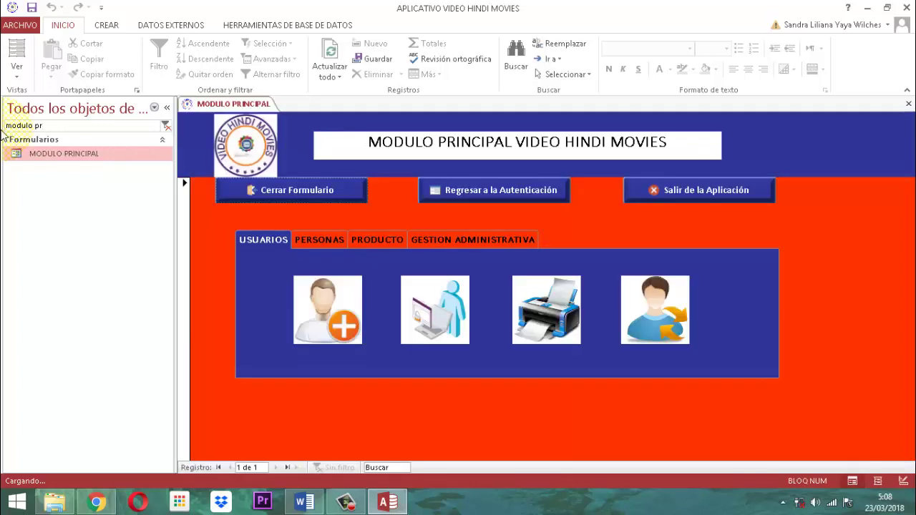
{"action": "left_click", "coordinate": [495, 240]}
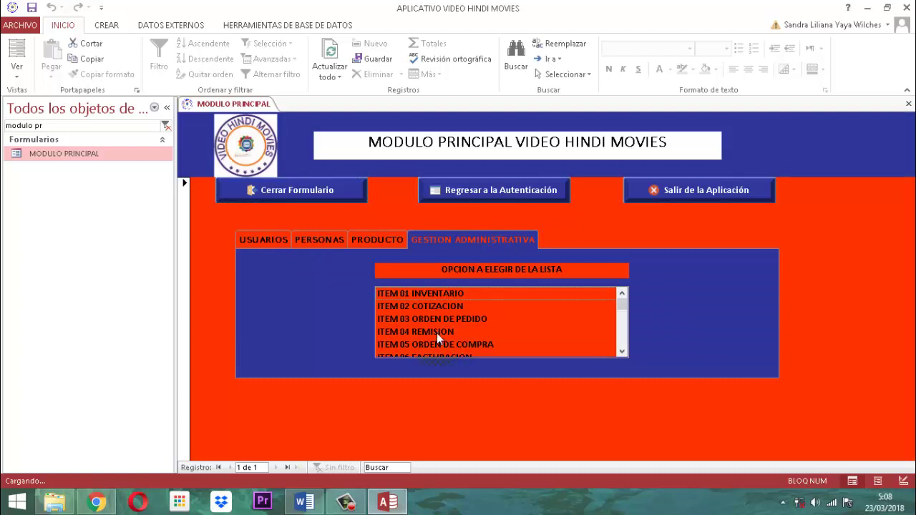
{"action": "left_click", "coordinate": [436, 333]}
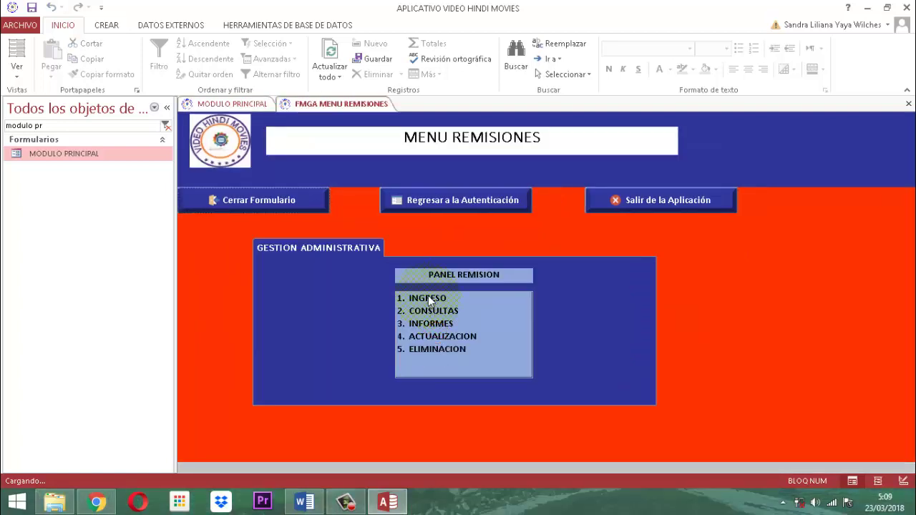
{"action": "left_click", "coordinate": [428, 298]}
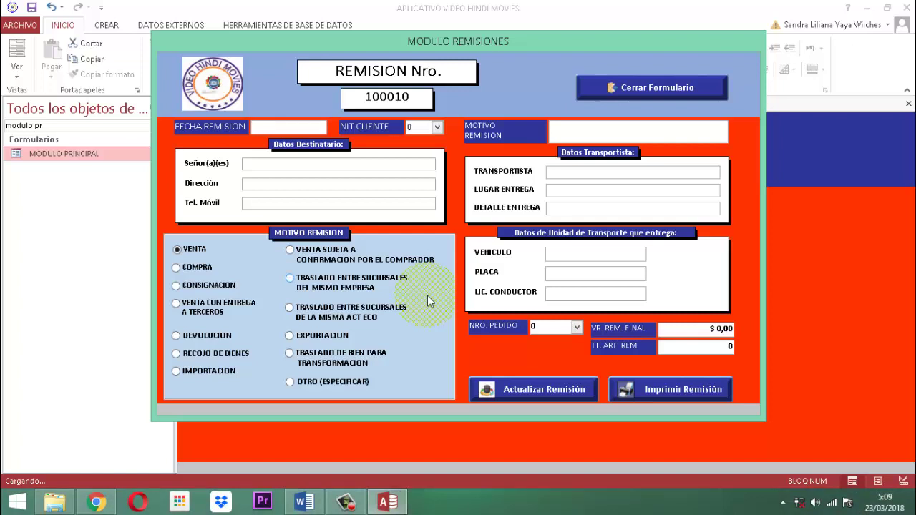
Set date 23/03/2018, client 5, and reason TRASLADO ENTRE SUCURSALES DE LA MISMA ACT ECO.
{"action": "type", "text": "23/03/2018"}
{"action": "key", "text": "Tab"}
{"action": "type", "text": "n"}
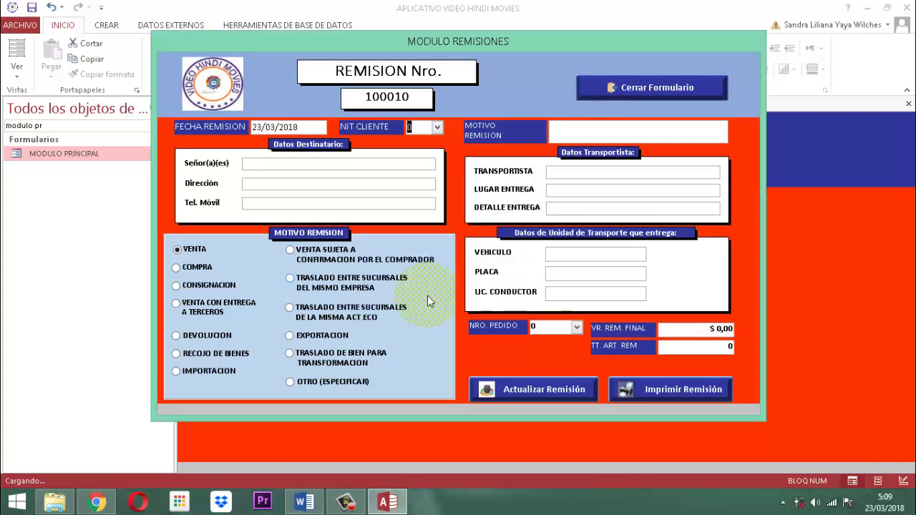
{"action": "type", "text": "5"}
{"action": "key", "text": "Tab"}
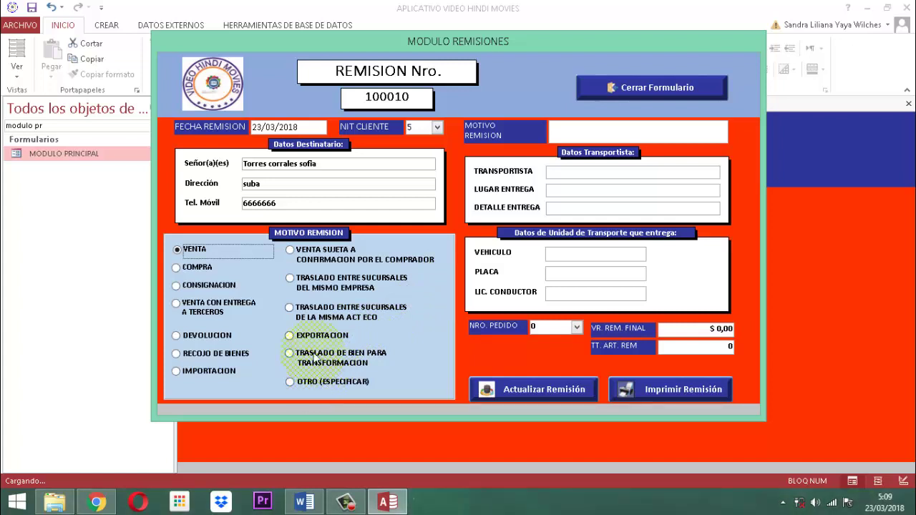
{"action": "left_click", "coordinate": [289, 309]}
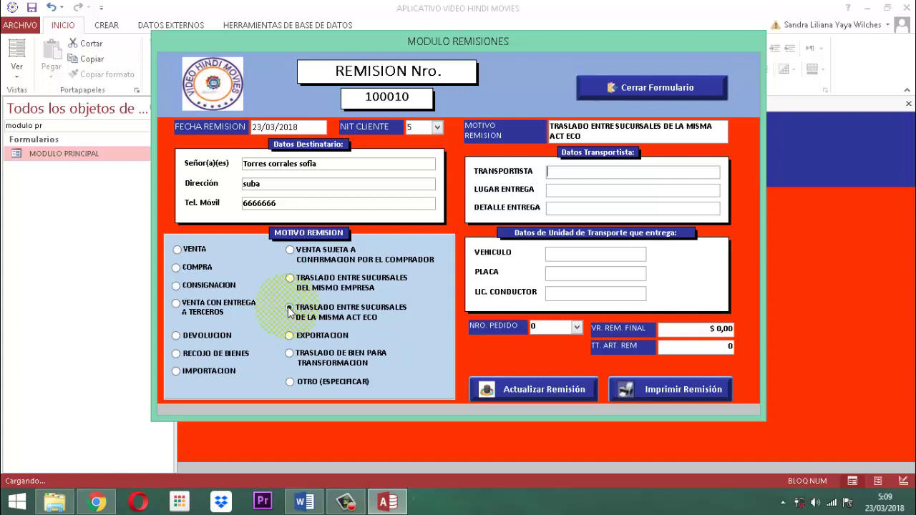
Enter carrier SERVIENTREGA and delivery text 'LOCAL 101 FIESTA SUBACAJA'.
{"action": "type", "text": "ser"}
{"action": "key", "text": "BackSpace"}
{"action": "key", "text": "BackSpace"}
{"action": "key", "text": "BackSpace"}
{"action": "key", "text": "Caps_Lock"}
{"action": "type", "text": "SERVIENTREGA"}
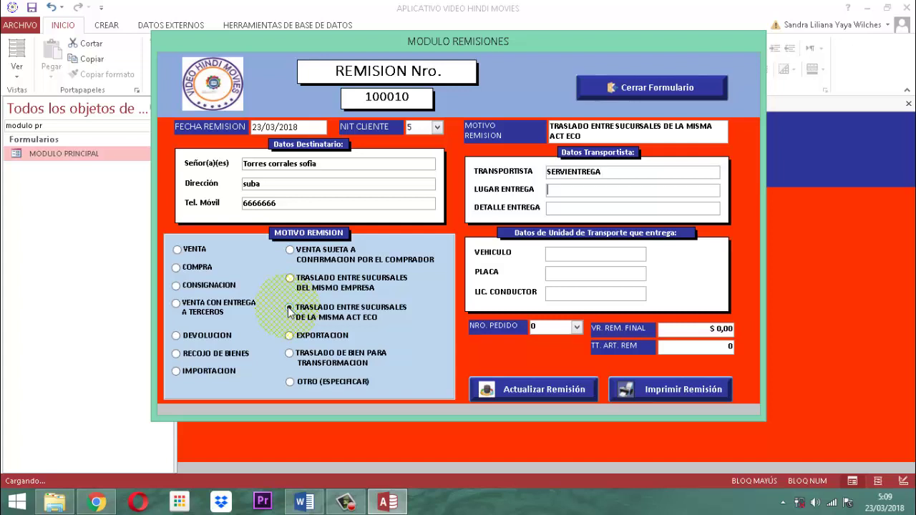
{"action": "type", "text": "LOCAL 101 FIESTA "}
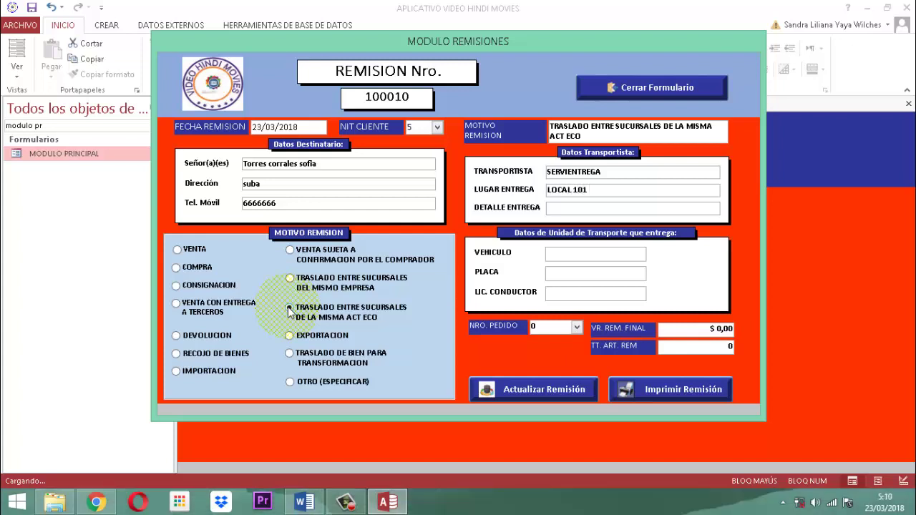
{"action": "type", "text": "SUBACAJA"}
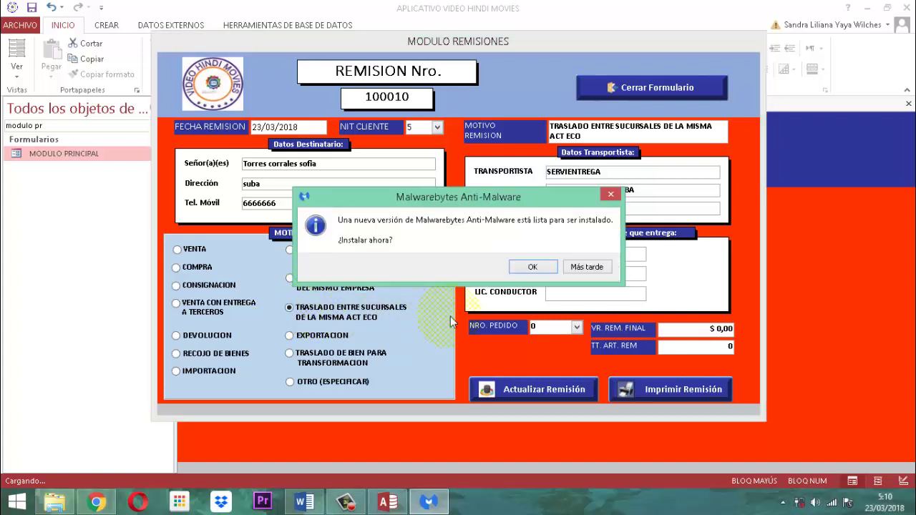
{"action": "left_click", "coordinate": [586, 269]}
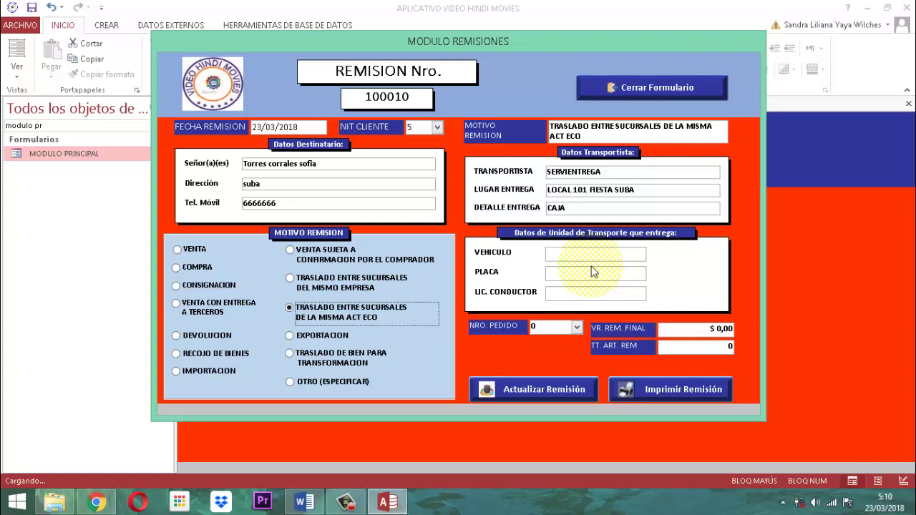
{"action": "key", "text": "Tab"}
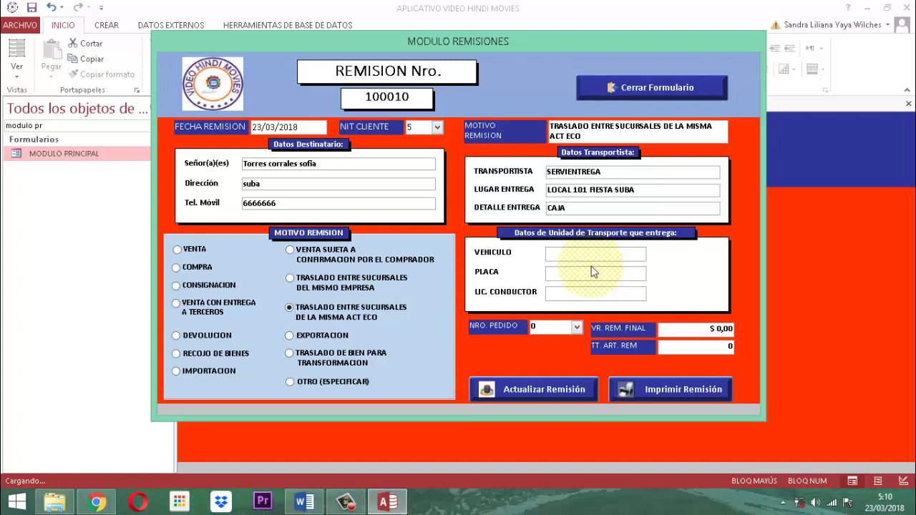
{"action": "type", "text": "CHEVROLET"}
{"action": "key", "text": "Tab"}
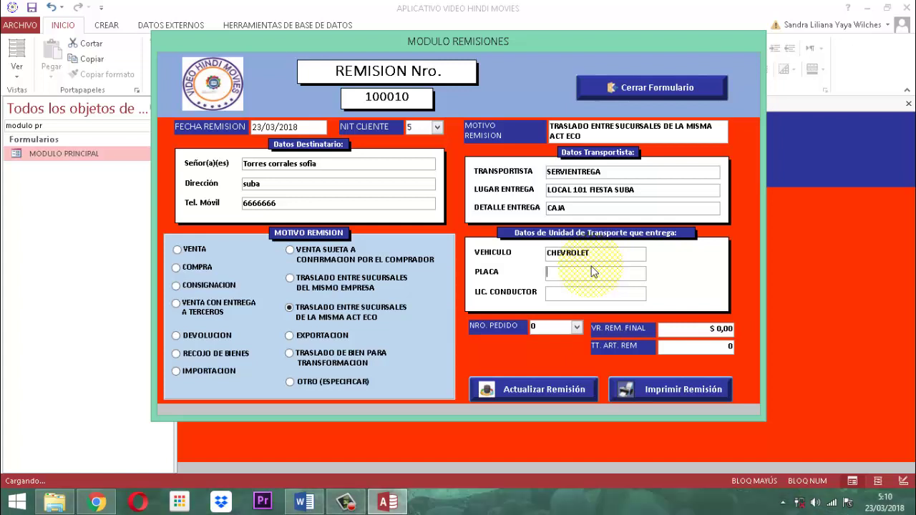
{"action": "type", "text": "JPL900"}
{"action": "key", "text": "Tab"}
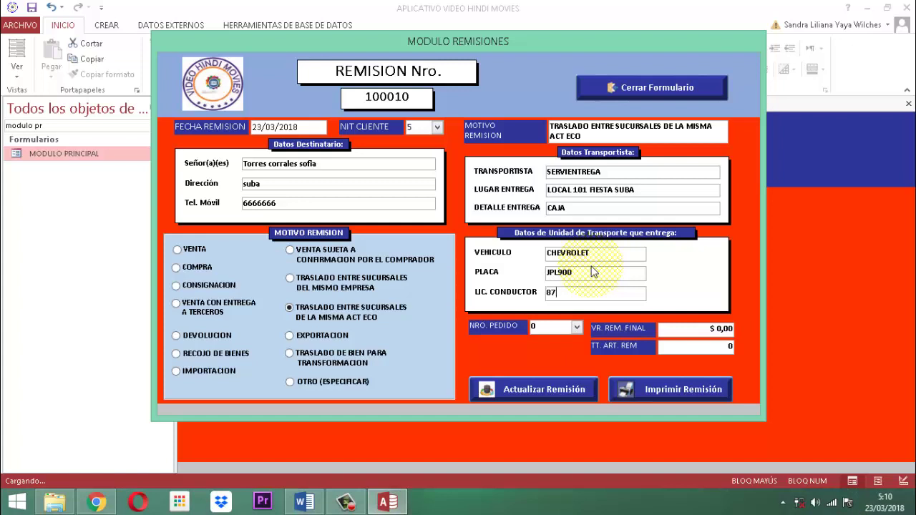
{"action": "key", "text": "Tab"}
{"action": "key", "text": "alt+Down"}
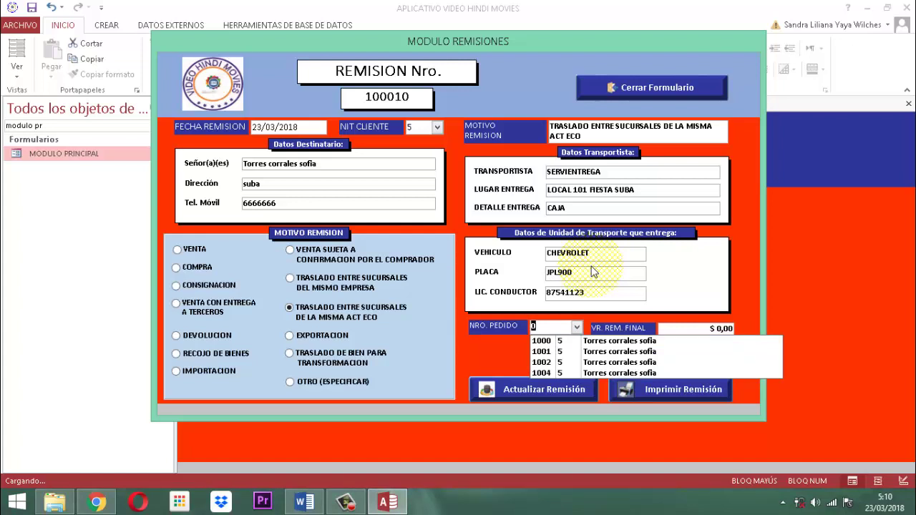
Select order 1002, confirm full shipment, and tick its three items for dispatch.
{"action": "key", "text": "Down"}
{"action": "key", "text": "Down"}
{"action": "key", "text": "Down"}
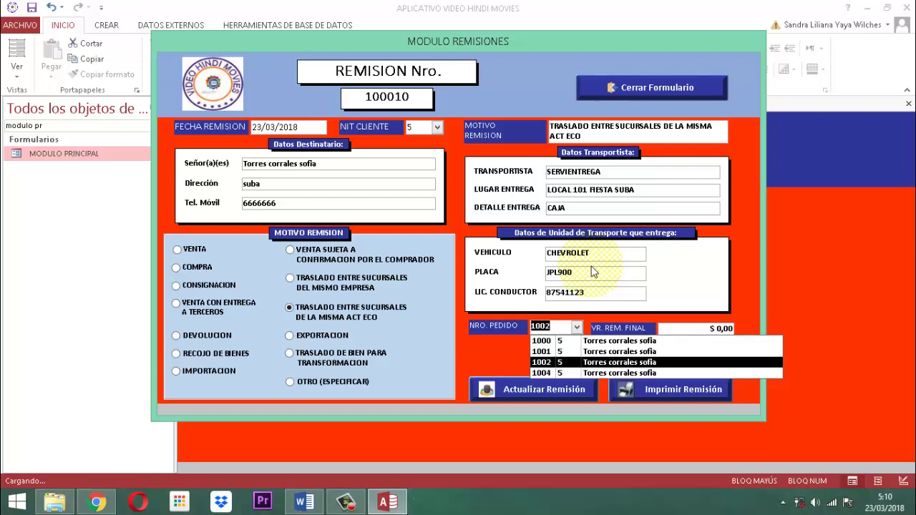
{"action": "key", "text": "Return"}
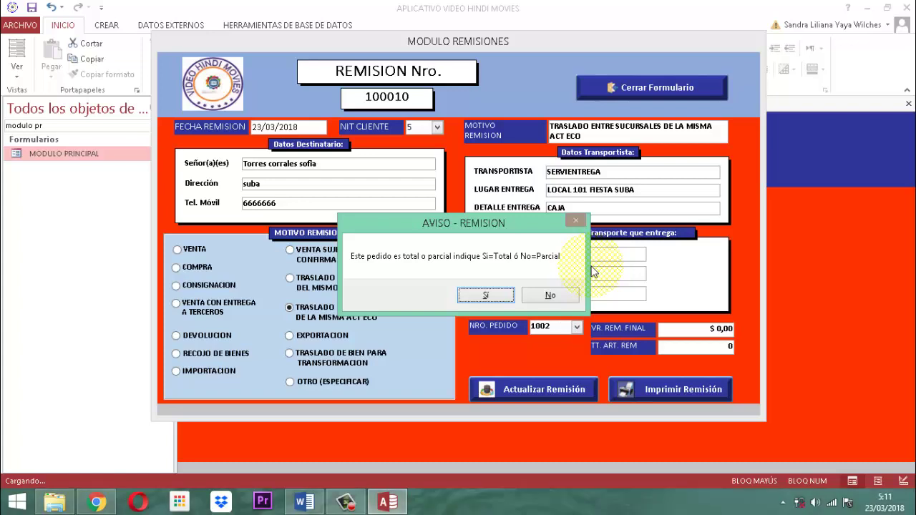
{"action": "key", "text": "Return"}
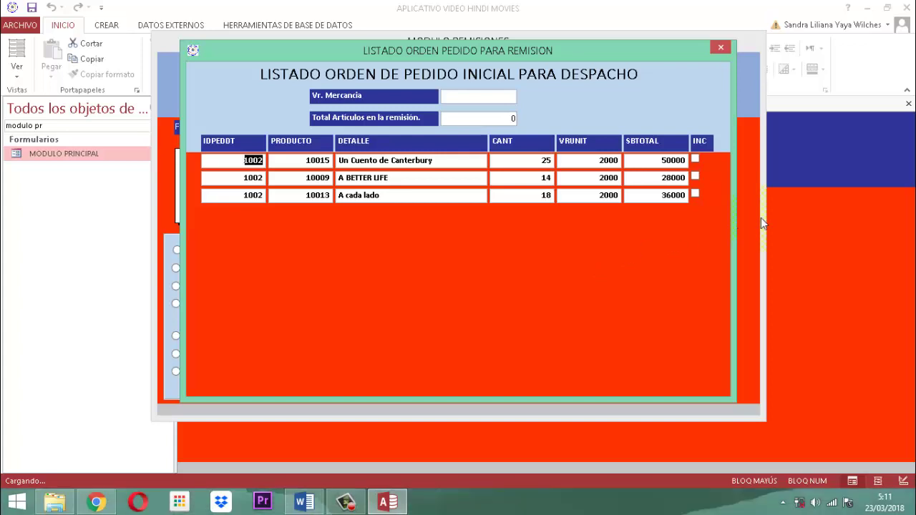
{"action": "left_click", "coordinate": [695, 159]}
{"action": "left_click", "coordinate": [695, 195]}
{"action": "left_click", "coordinate": [466, 99]}
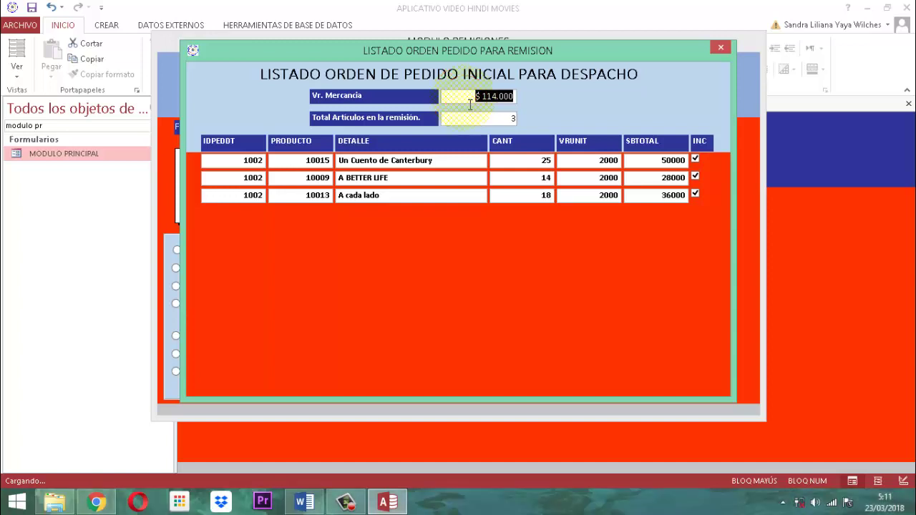
{"action": "left_click", "coordinate": [478, 118]}
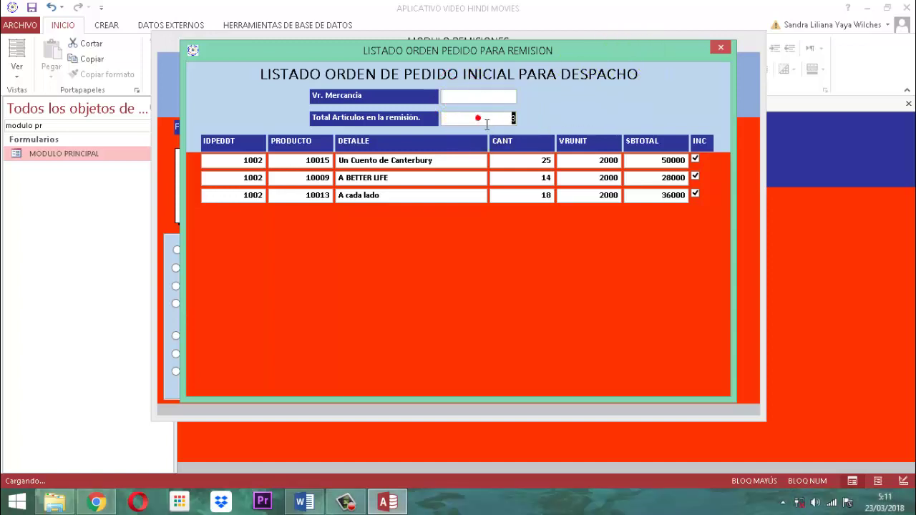
Close the order listing, end the run-time error, and reopen the order list.
{"action": "left_click", "coordinate": [720, 47]}
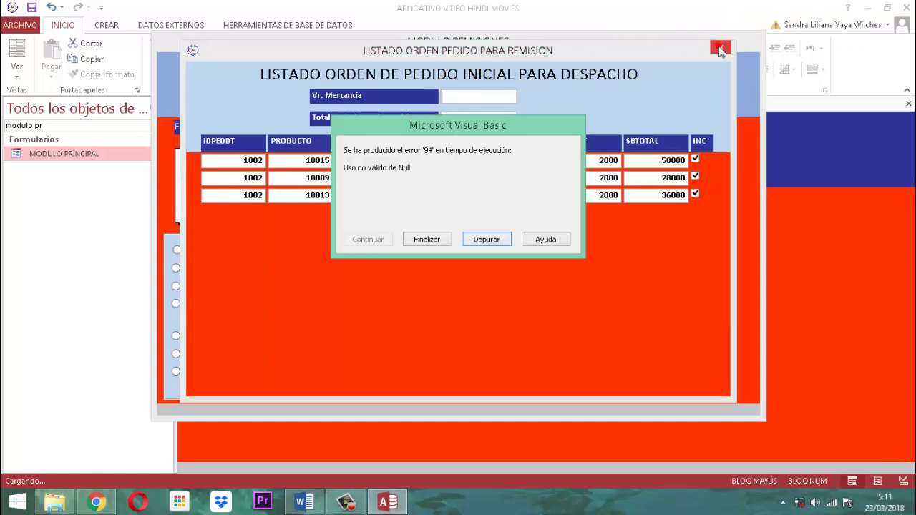
{"action": "left_click", "coordinate": [429, 239]}
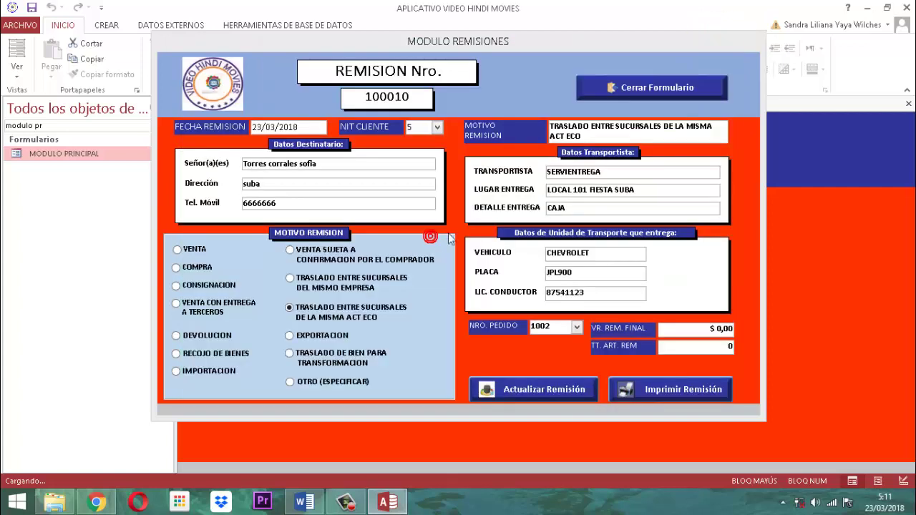
{"action": "left_click", "coordinate": [556, 328]}
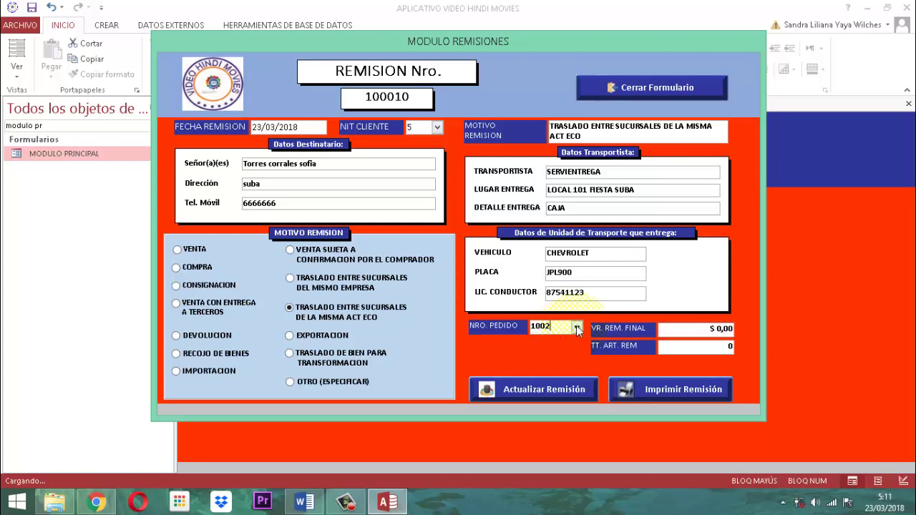
{"action": "left_click", "coordinate": [577, 327]}
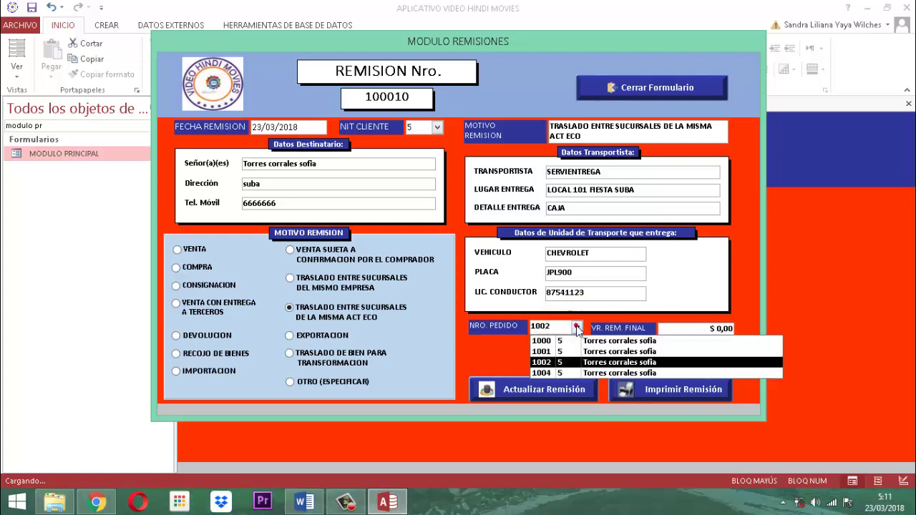
Reselect order 1002, confirm full dispatch, and check the $ 114.000 value and 3 articles.
{"action": "left_click", "coordinate": [542, 363]}
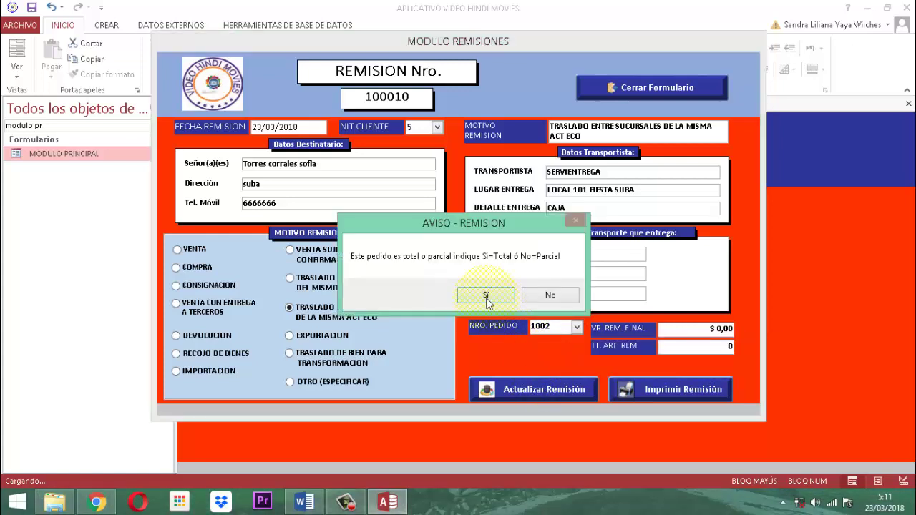
{"action": "left_click", "coordinate": [473, 293]}
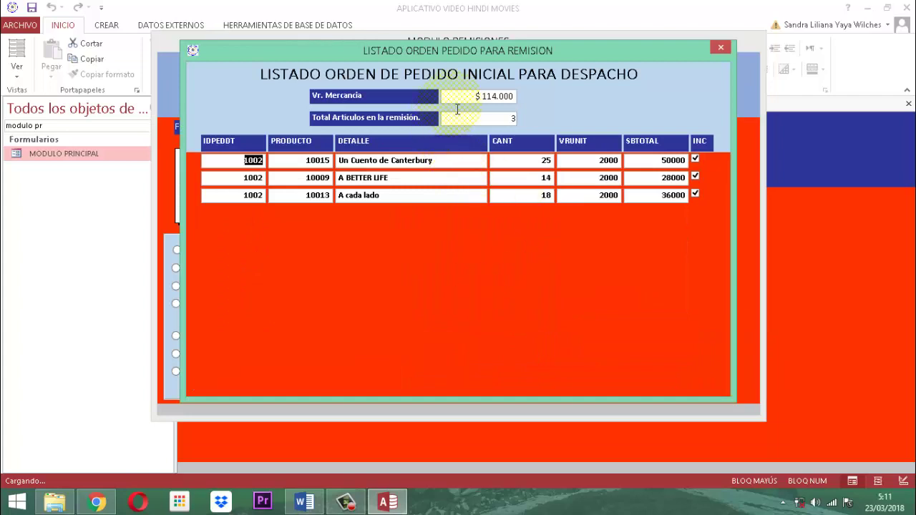
{"action": "left_click", "coordinate": [464, 102]}
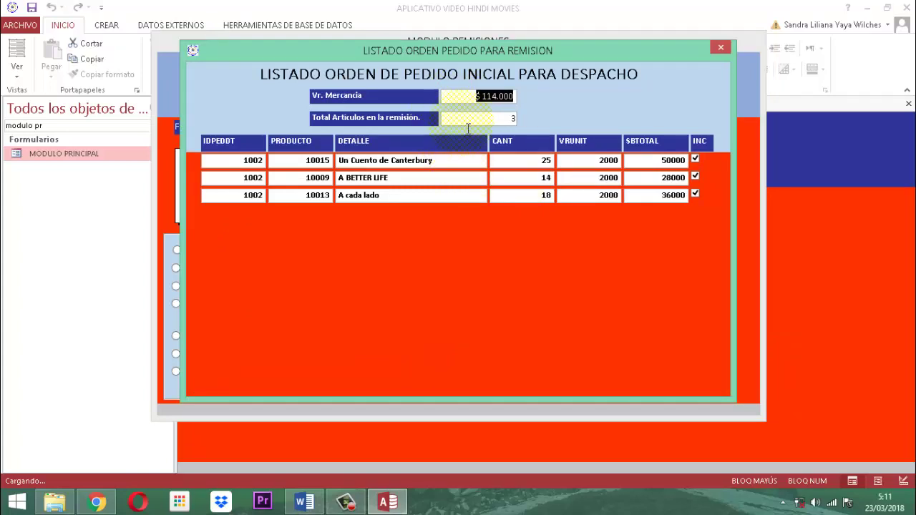
{"action": "left_click", "coordinate": [478, 115]}
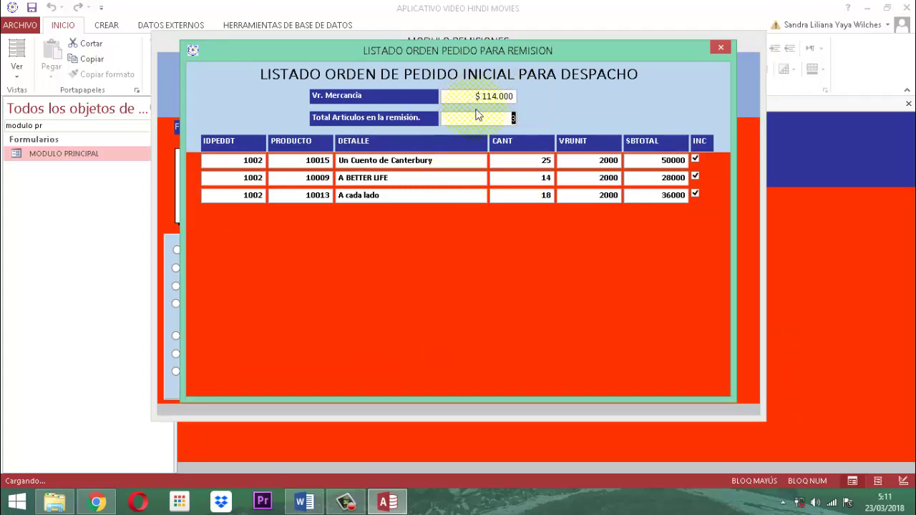
{"action": "left_click", "coordinate": [720, 46]}
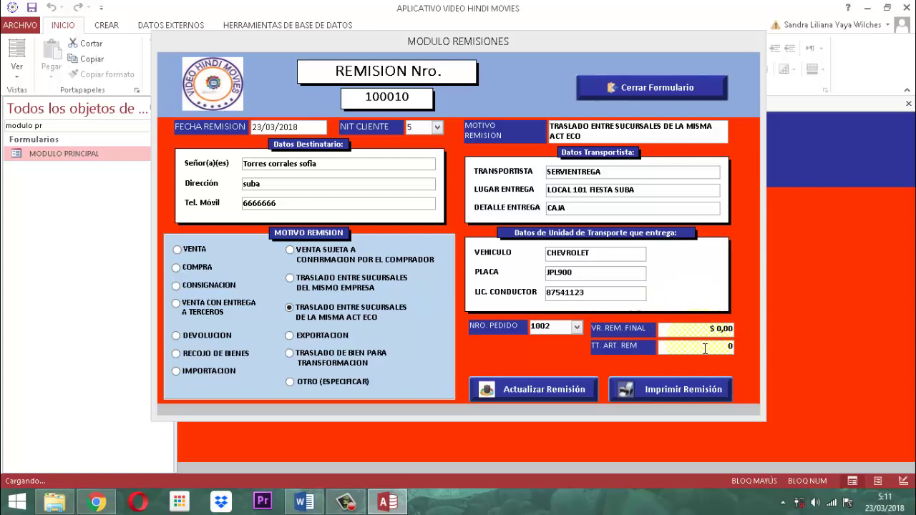
Save remission 100010 with a $ 114.000,00 final value and 3 remitted items, then open its report.
{"action": "left_click", "coordinate": [692, 331]}
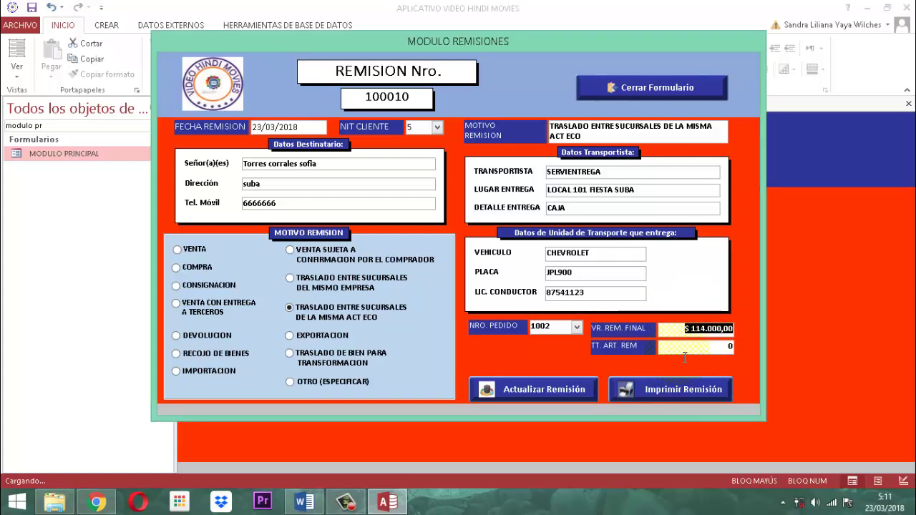
{"action": "left_click", "coordinate": [677, 350]}
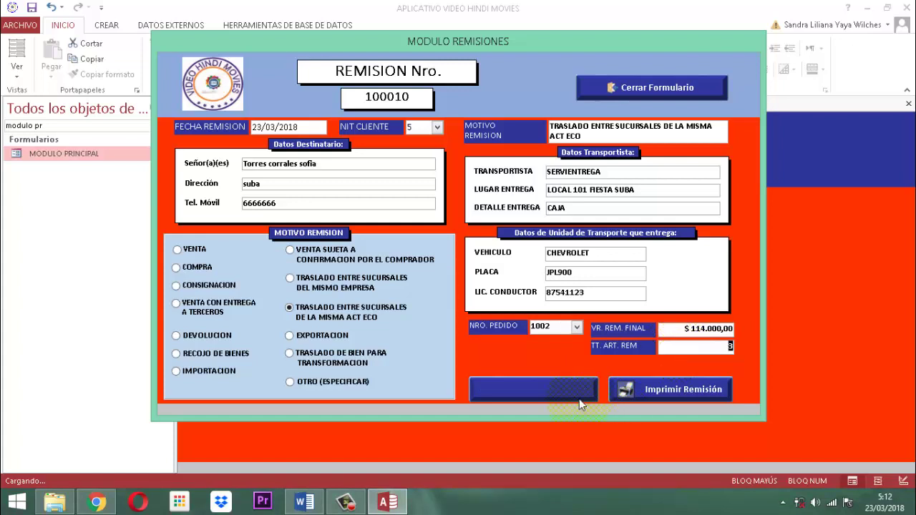
{"action": "left_click", "coordinate": [547, 390]}
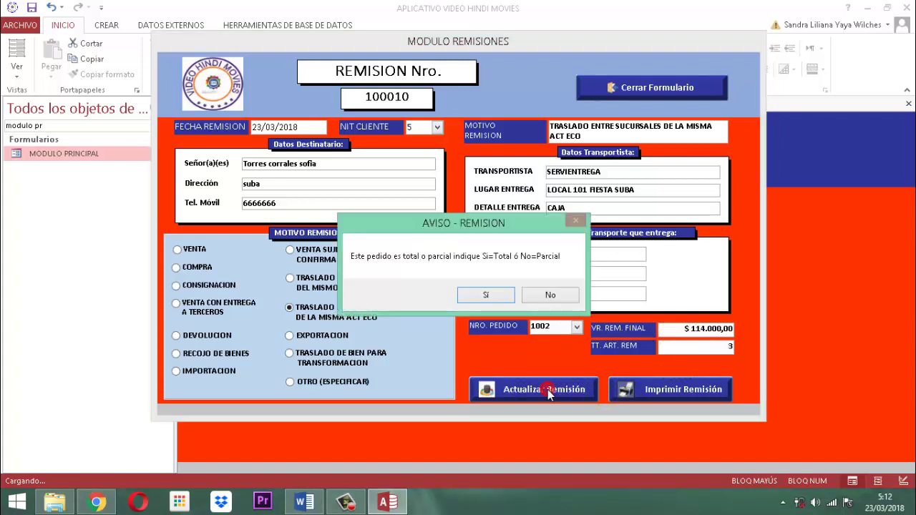
{"action": "left_click", "coordinate": [485, 296]}
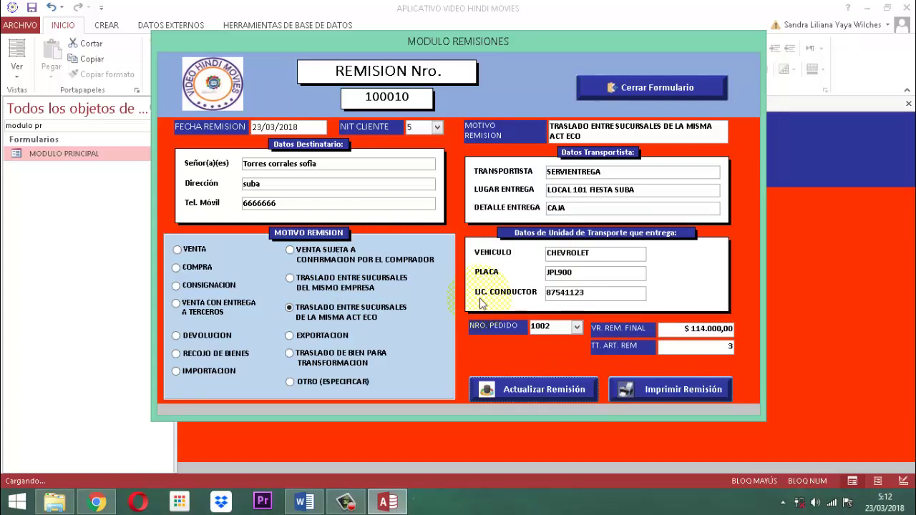
{"action": "left_click", "coordinate": [685, 399]}
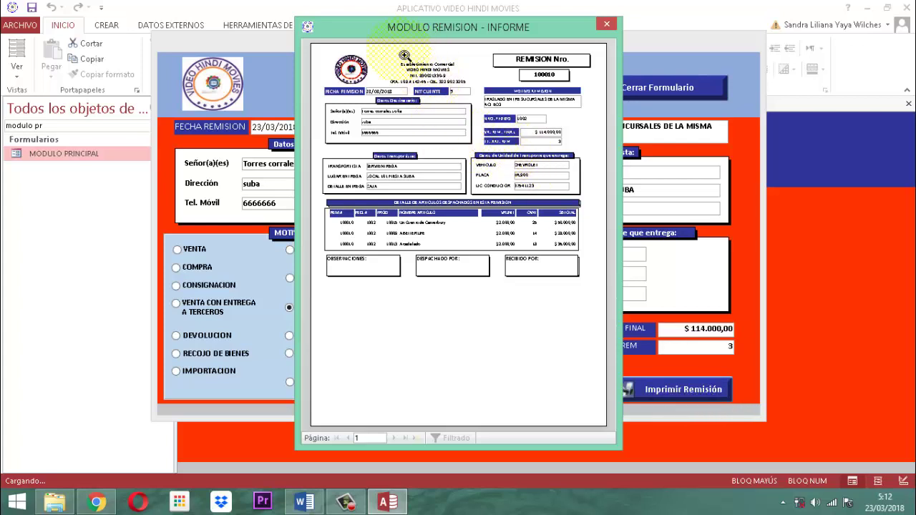
{"action": "left_click", "coordinate": [507, 83]}
{"action": "left_click", "coordinate": [500, 78]}
{"action": "left_click", "coordinate": [544, 73]}
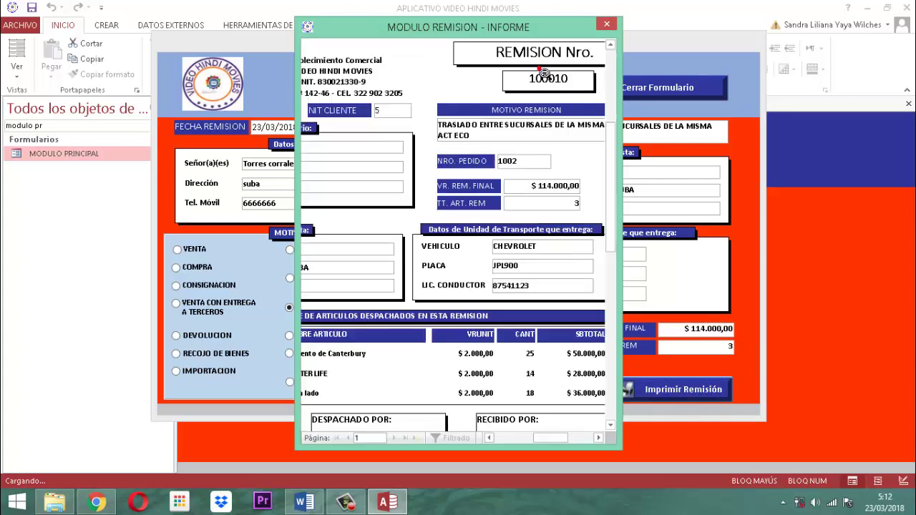
{"action": "left_click", "coordinate": [539, 89]}
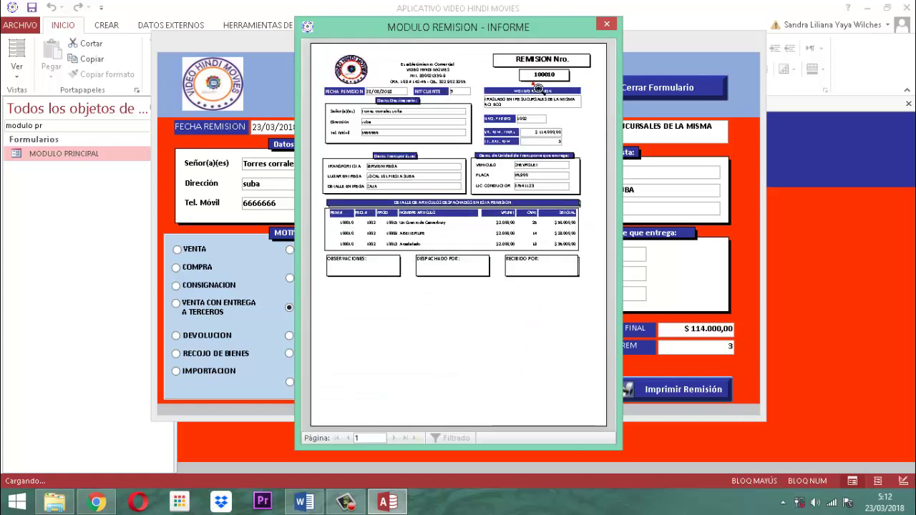
{"action": "left_click", "coordinate": [394, 70]}
{"action": "left_click", "coordinate": [356, 84]}
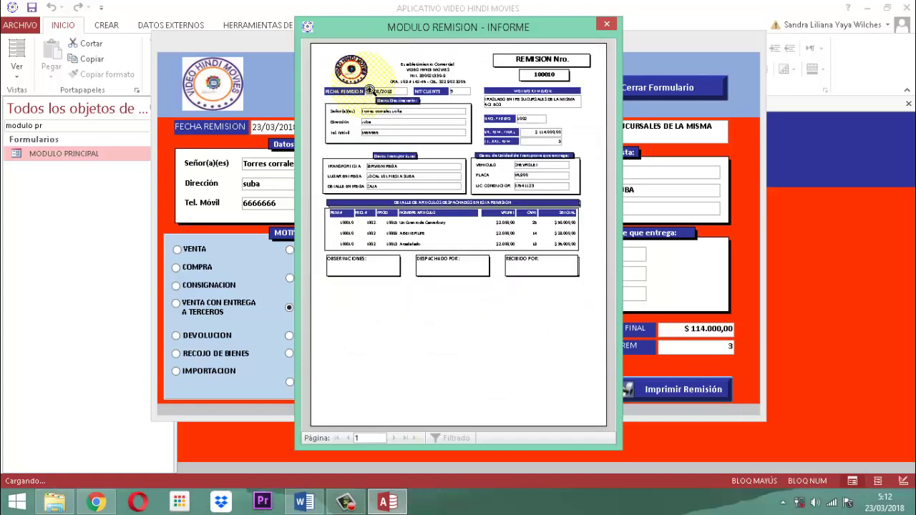
{"action": "left_click", "coordinate": [369, 91]}
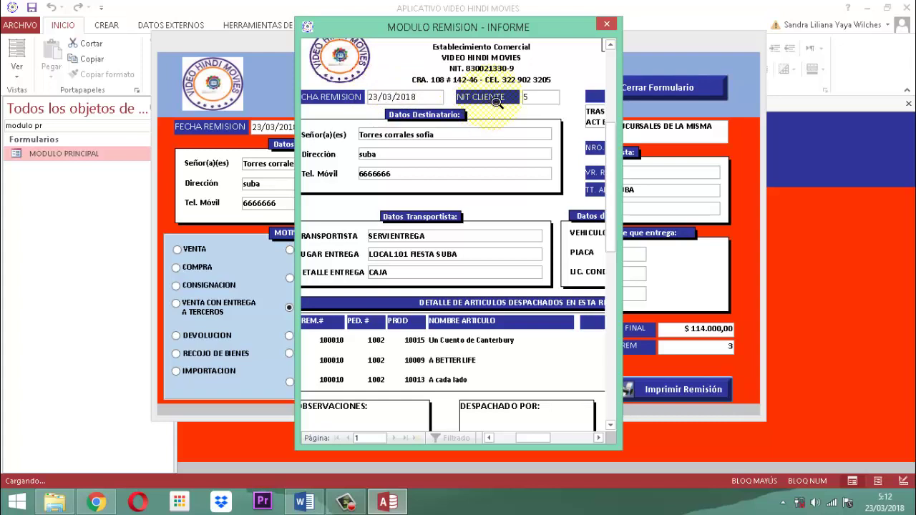
{"action": "left_click", "coordinate": [435, 141]}
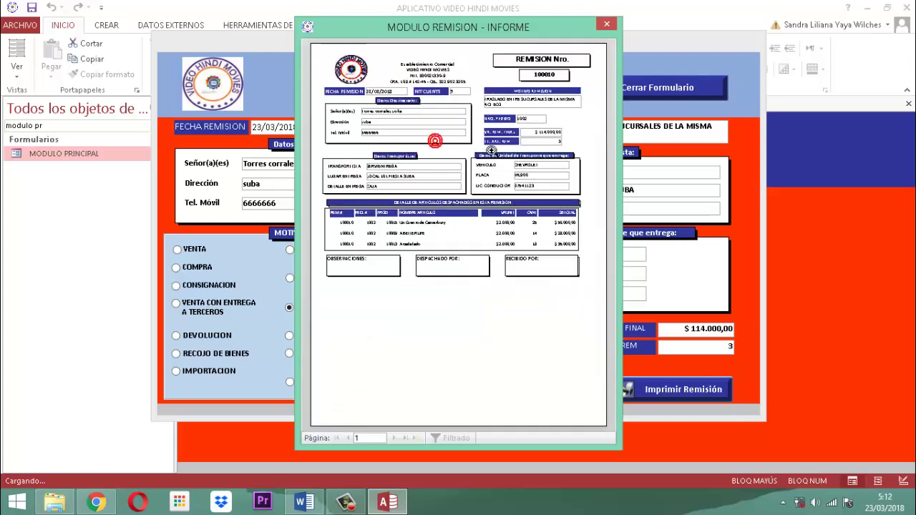
{"action": "left_click", "coordinate": [490, 150]}
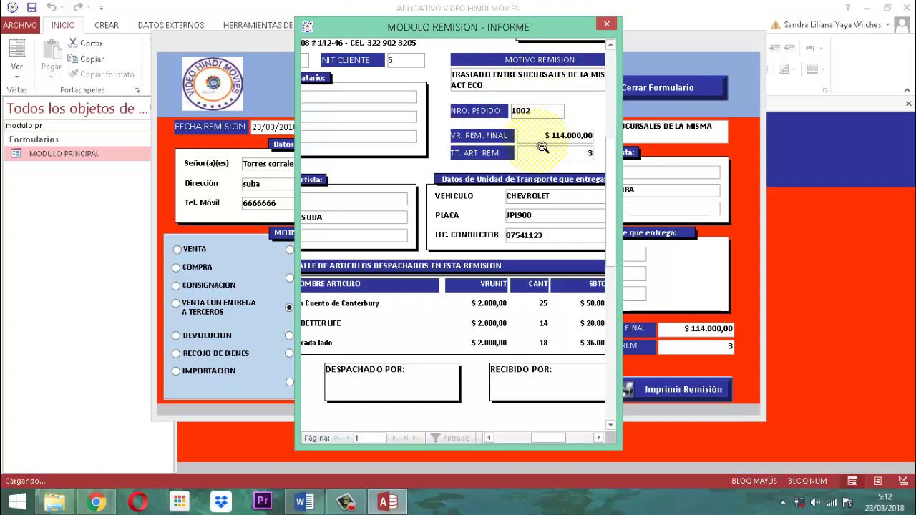
{"action": "left_click", "coordinate": [558, 154]}
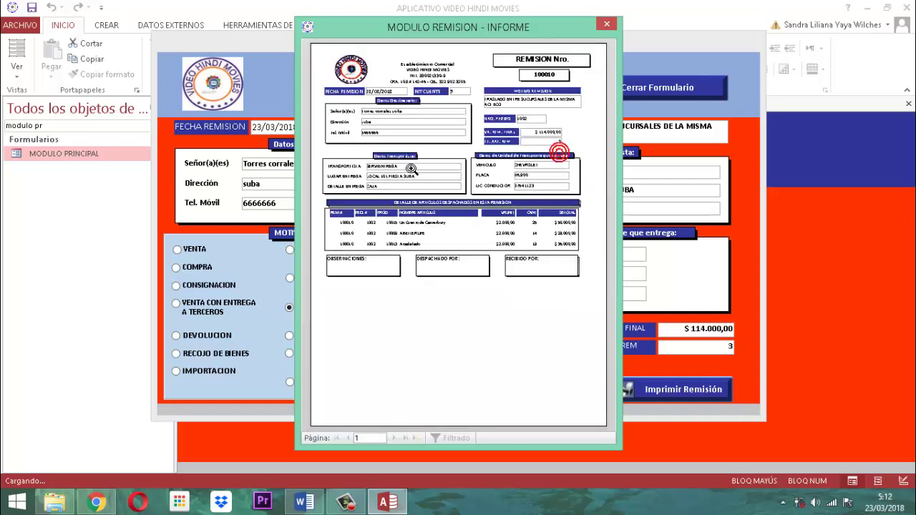
{"action": "left_click", "coordinate": [395, 174]}
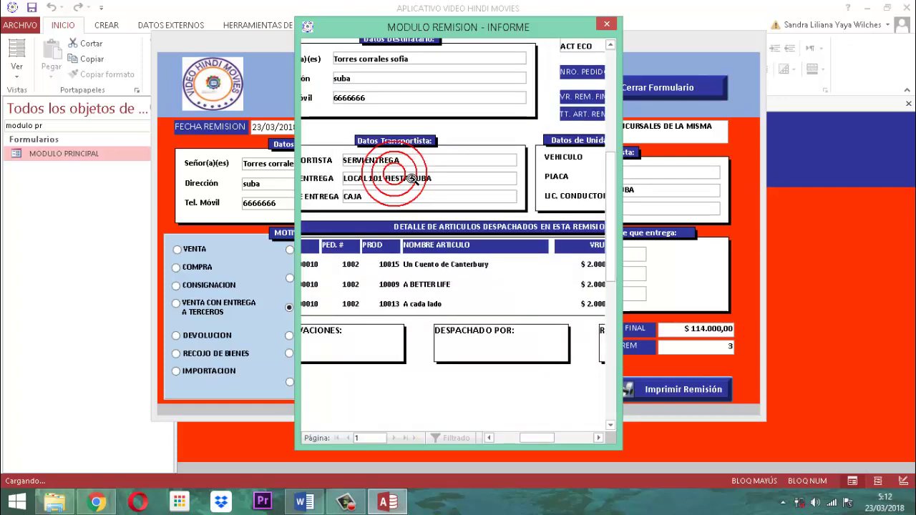
{"action": "left_click", "coordinate": [412, 179]}
{"action": "left_click", "coordinate": [546, 168]}
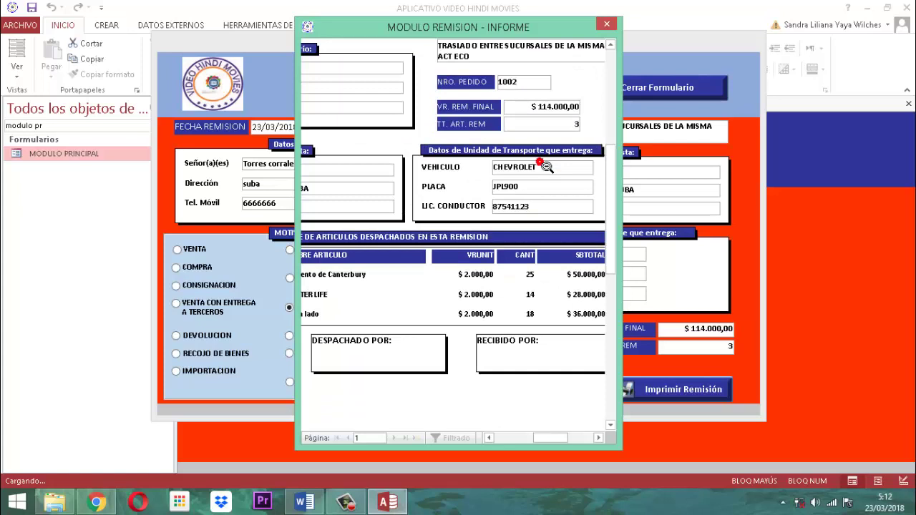
{"action": "left_click", "coordinate": [548, 167]}
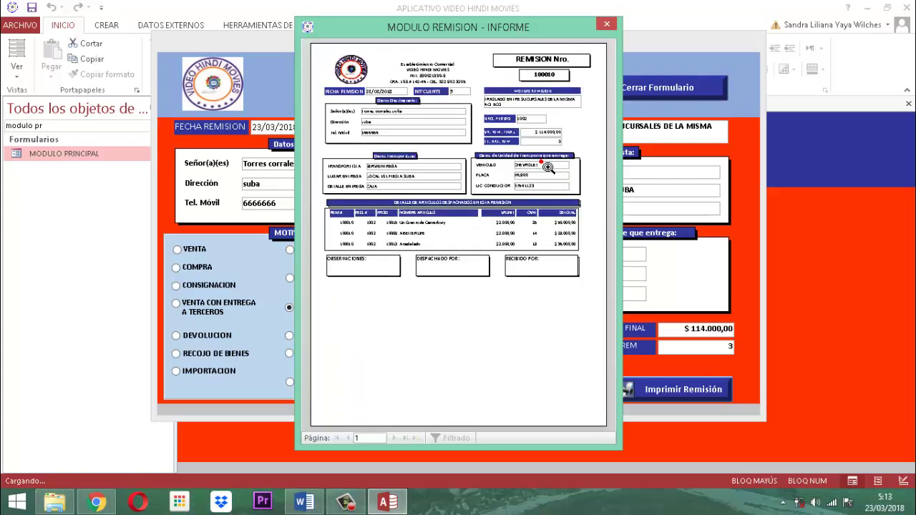
{"action": "left_click", "coordinate": [414, 236]}
{"action": "left_click", "coordinate": [416, 236]}
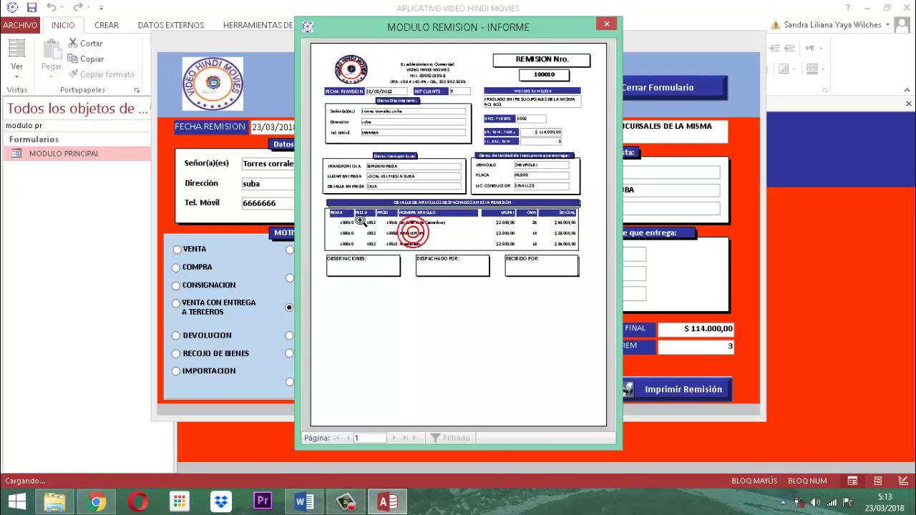
{"action": "left_click", "coordinate": [360, 222]}
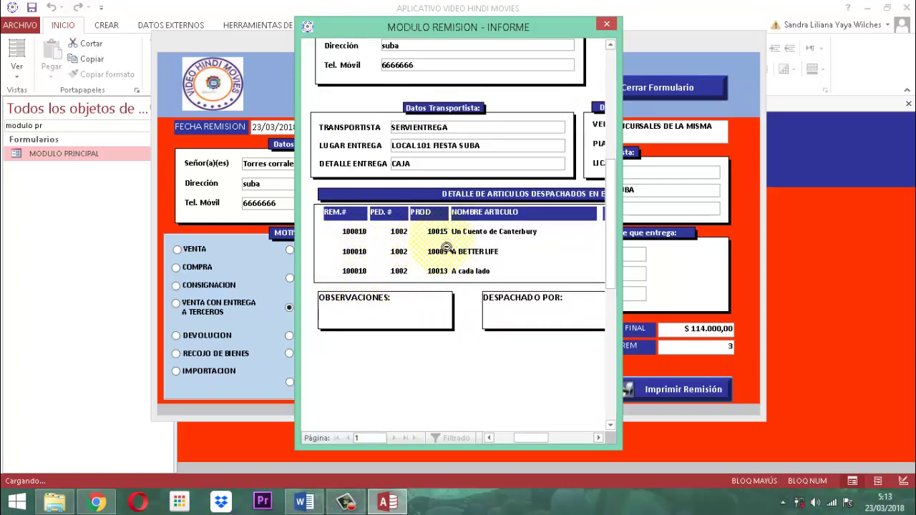
{"action": "left_click", "coordinate": [492, 243]}
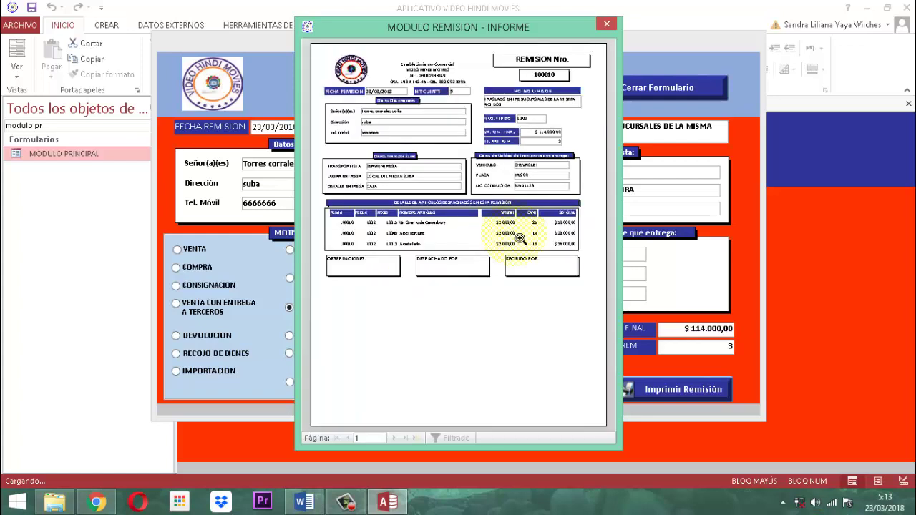
{"action": "left_click", "coordinate": [523, 233]}
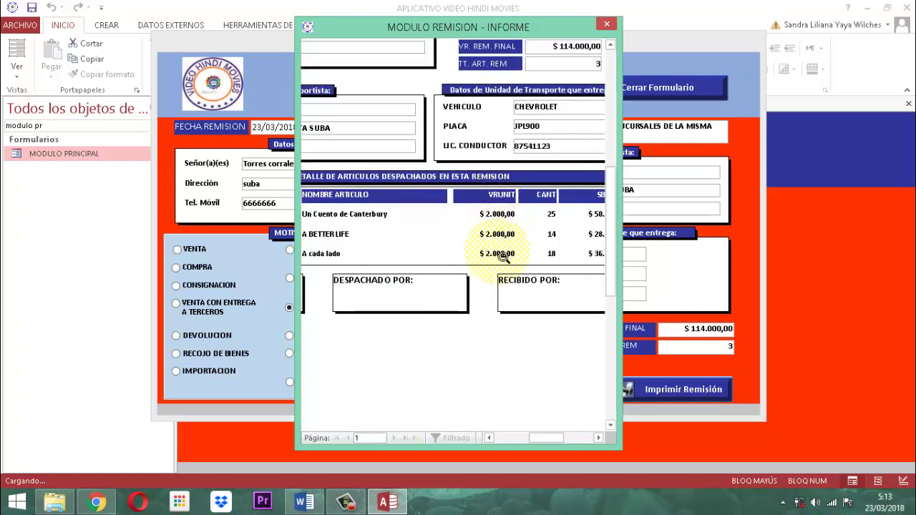
{"action": "left_click", "coordinate": [503, 259]}
{"action": "left_click", "coordinate": [533, 220]}
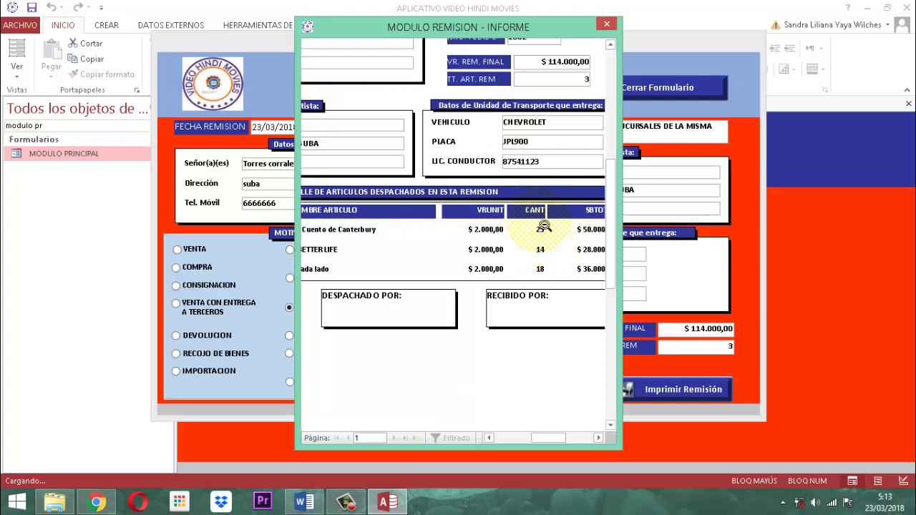
{"action": "left_click", "coordinate": [560, 259]}
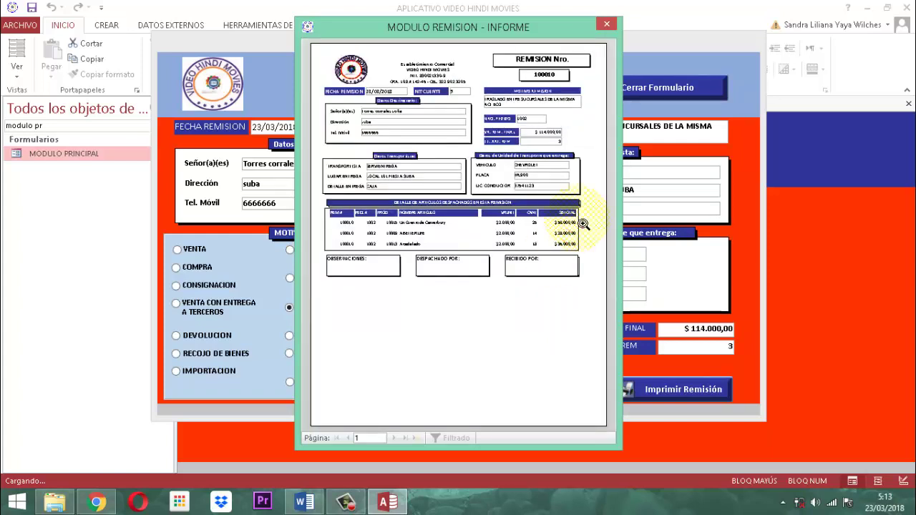
{"action": "left_click", "coordinate": [568, 233]}
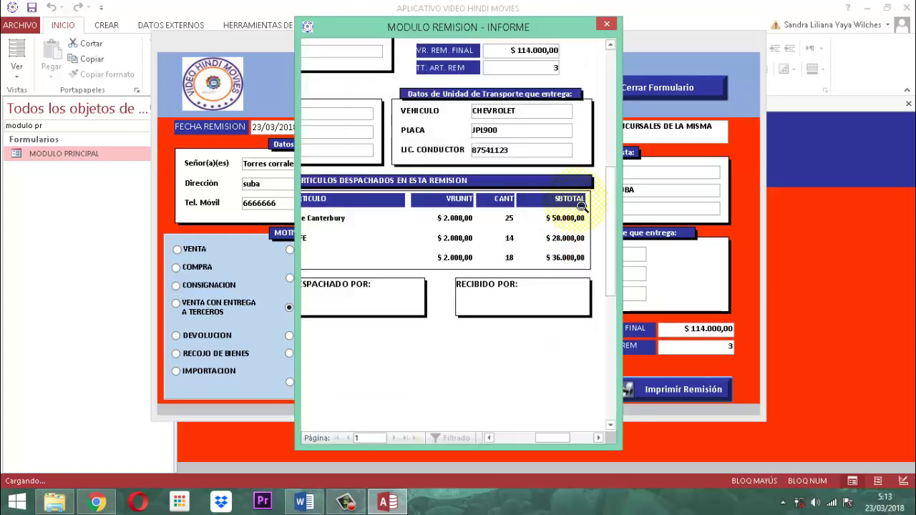
{"action": "left_click", "coordinate": [562, 251]}
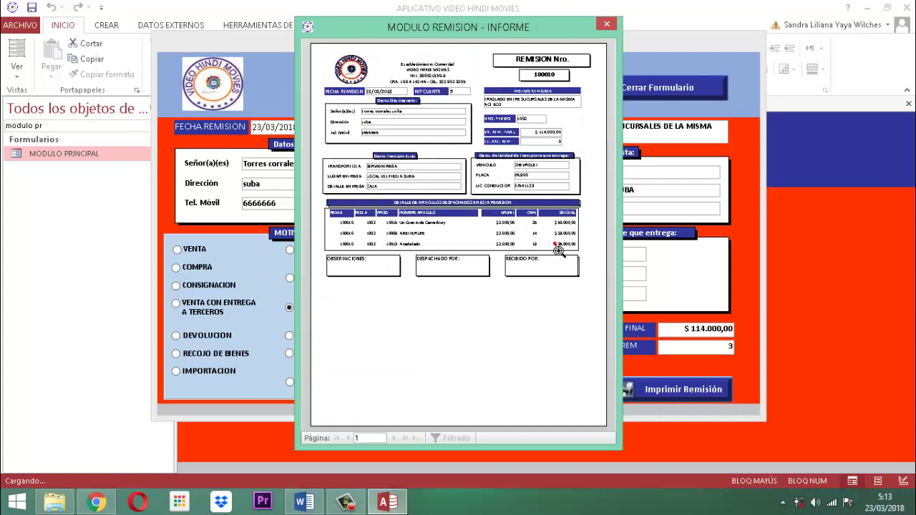
{"action": "left_click", "coordinate": [367, 263]}
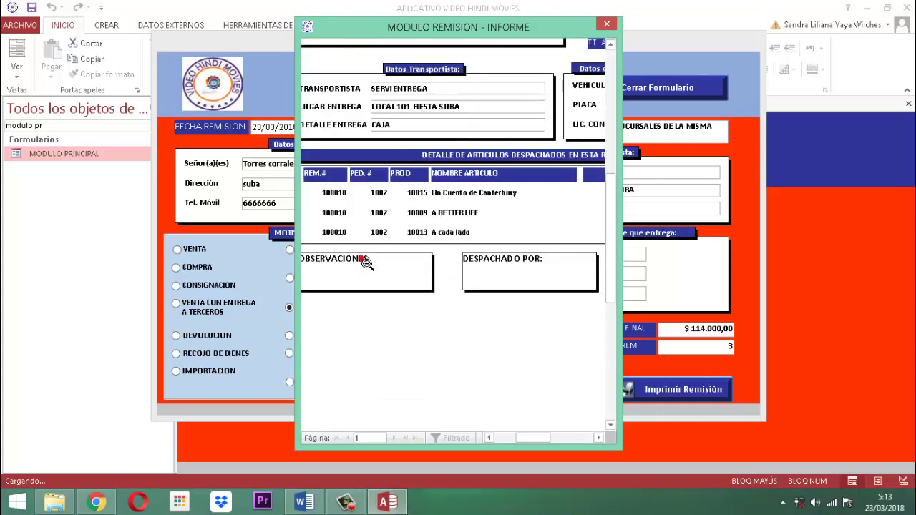
{"action": "left_click", "coordinate": [363, 260]}
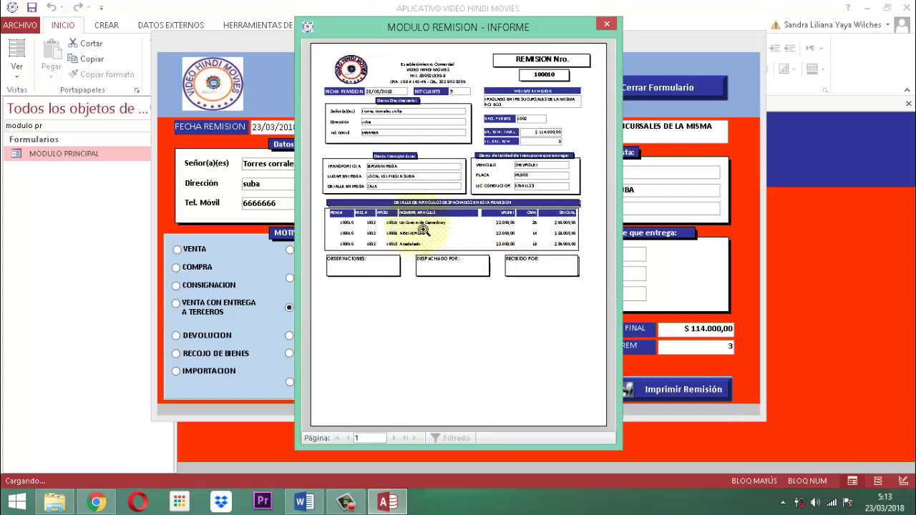
{"action": "left_click", "coordinate": [421, 234]}
{"action": "left_click", "coordinate": [420, 233]}
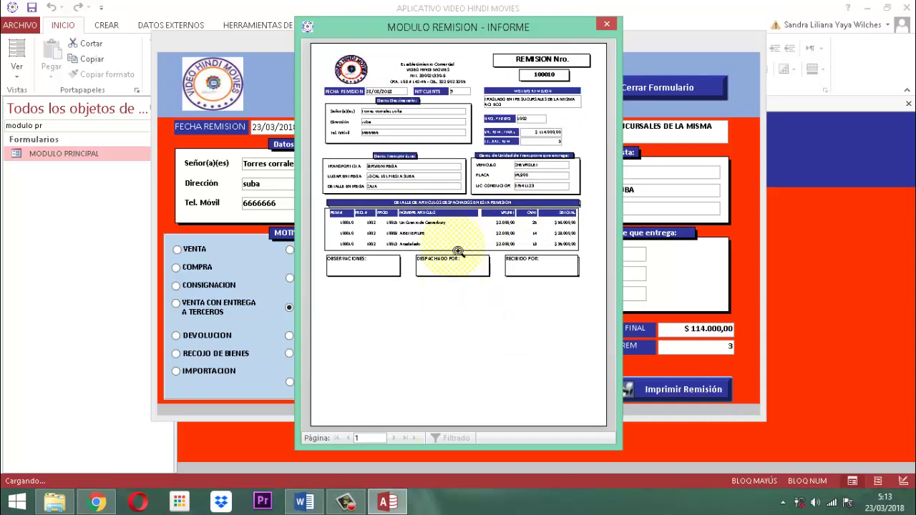
Inspect the remission report preview, toggling between close-up and full-page views.
{"action": "right_click", "coordinate": [455, 188]}
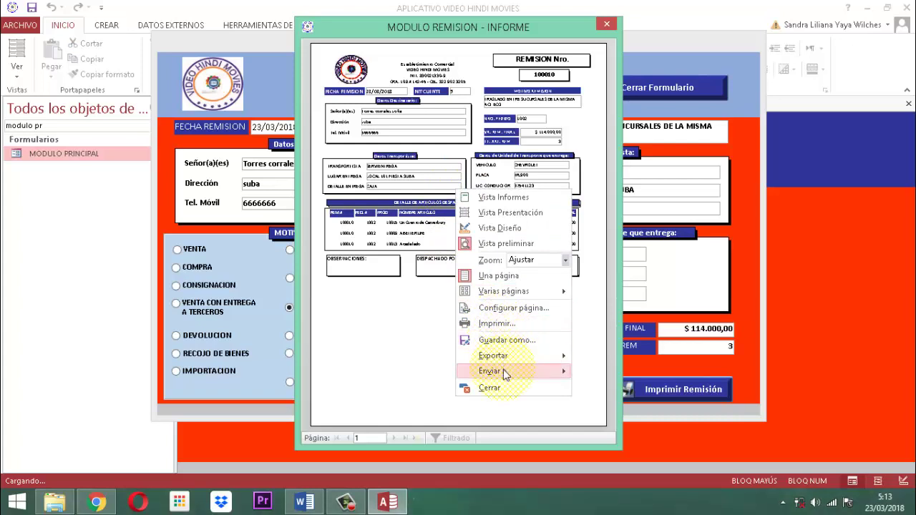
{"action": "mouse_move", "coordinate": [504, 371]}
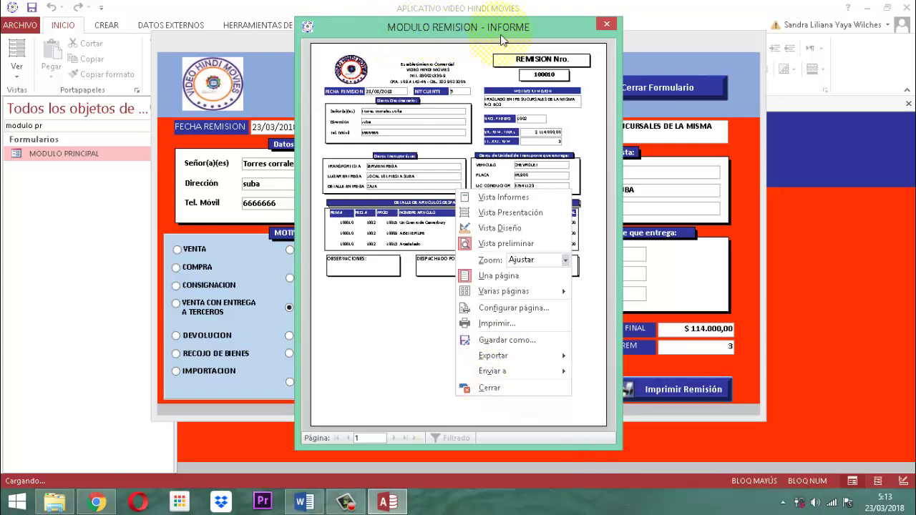
{"action": "left_click", "coordinate": [432, 309]}
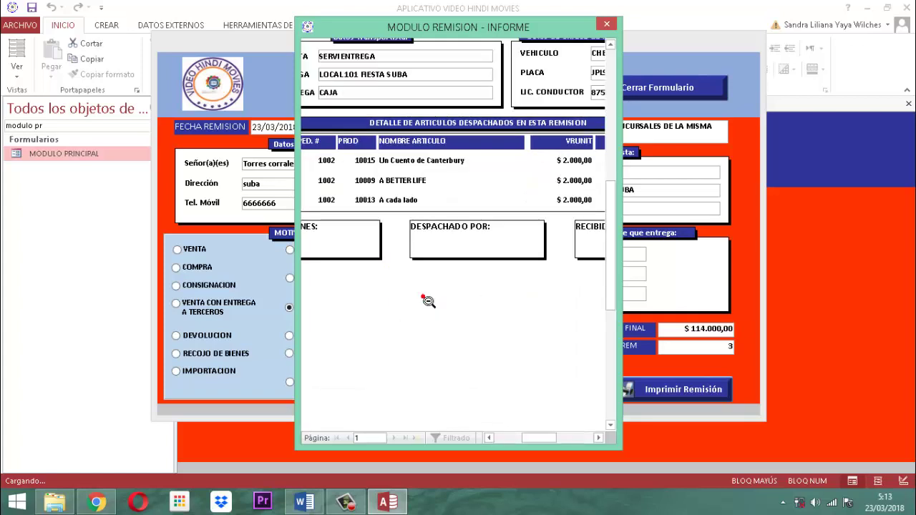
{"action": "left_click", "coordinate": [428, 301]}
{"action": "left_click", "coordinate": [428, 302]}
{"action": "left_click", "coordinate": [428, 302]}
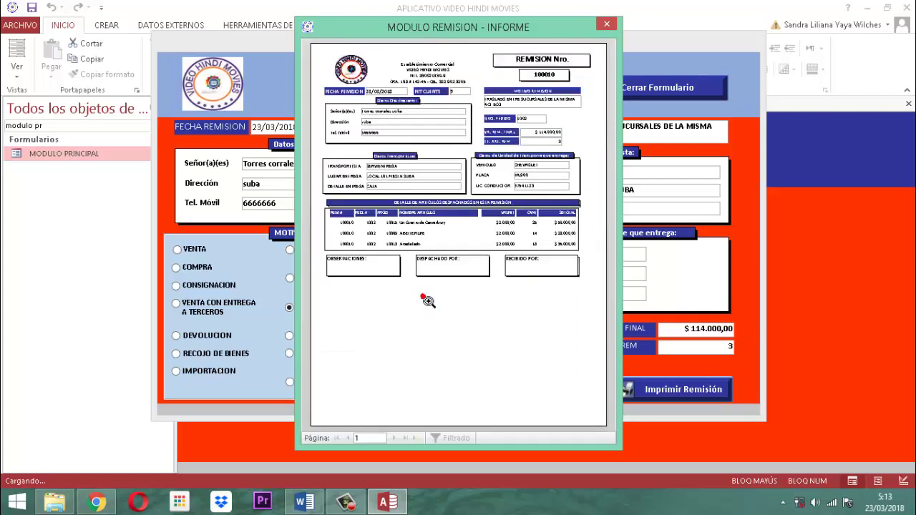
{"action": "left_click", "coordinate": [427, 301]}
{"action": "left_click", "coordinate": [427, 301]}
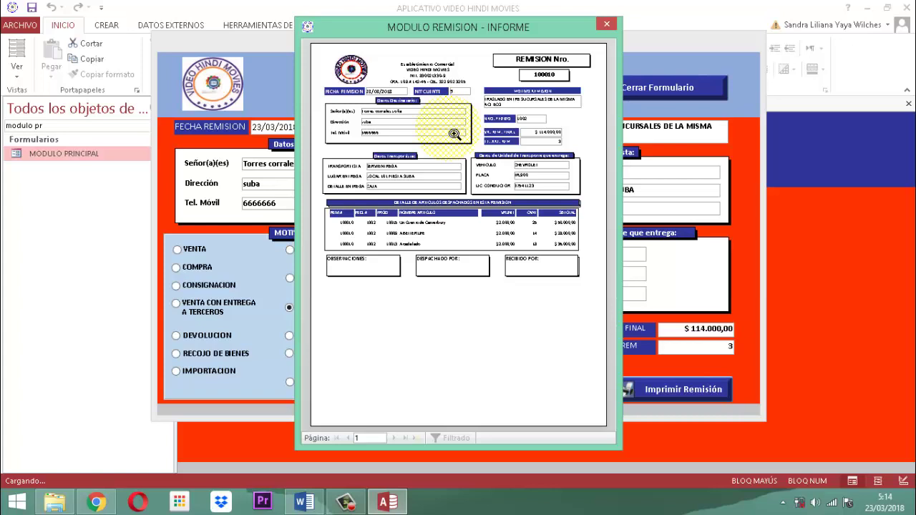
Check remission number 100010 up close, then close the report preview and the remissions form.
{"action": "left_click", "coordinate": [534, 68]}
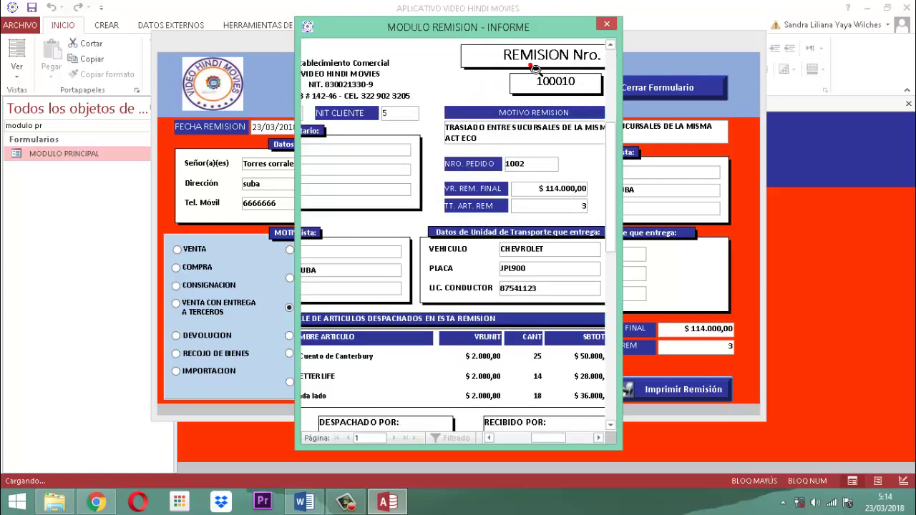
{"action": "left_click", "coordinate": [536, 72]}
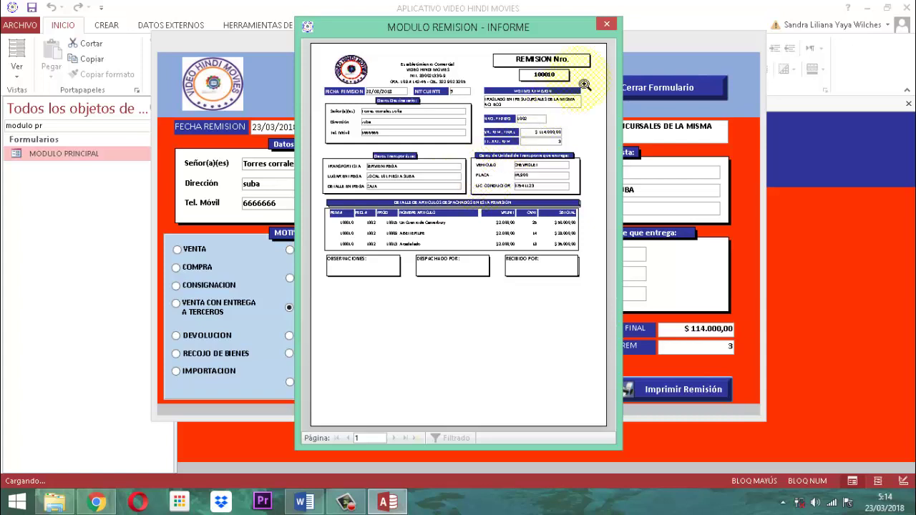
{"action": "left_click", "coordinate": [606, 25]}
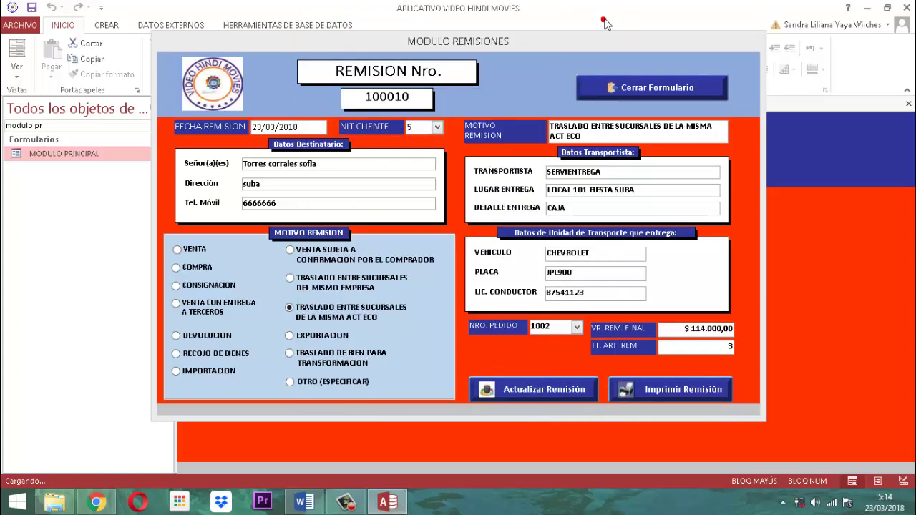
{"action": "left_click", "coordinate": [638, 91]}
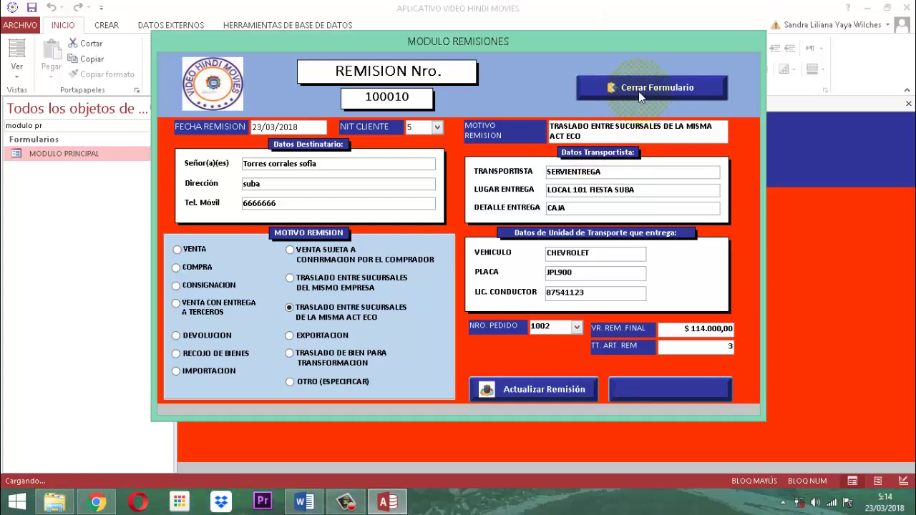